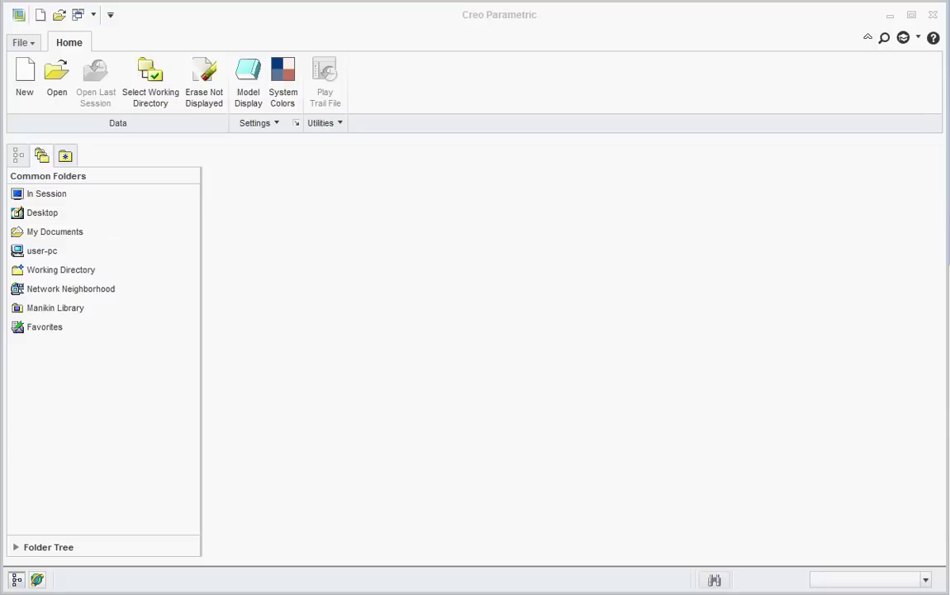
Bring the Exercise 2 Revolved Features tutorial PDF in front of Creo Parametric.
key("alt+Tab")
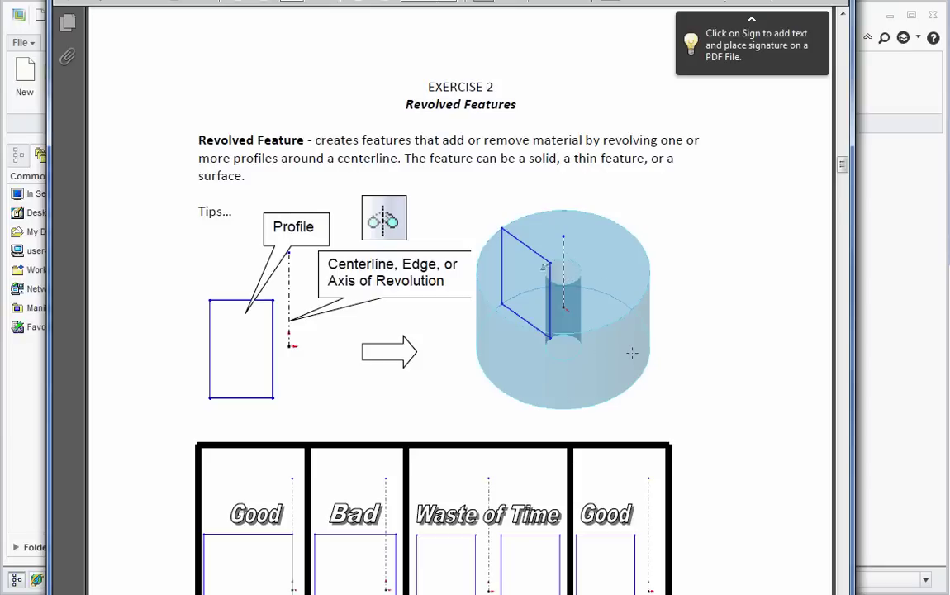
Scroll the PDF past the OUR GOAL images to page 24's step 2 profile sketch.
scroll(632, 354, "down", 10)
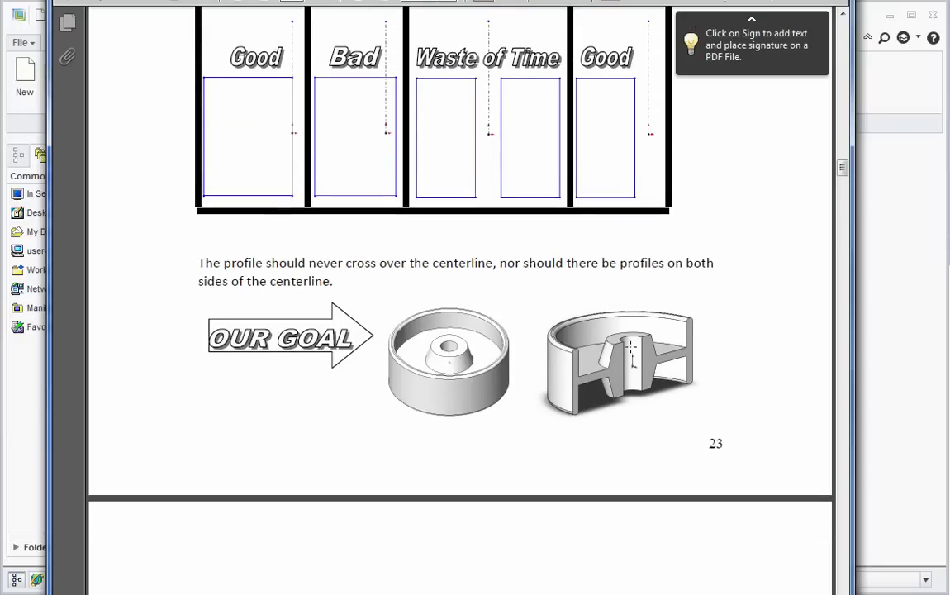
scroll(632, 354, "down", 1)
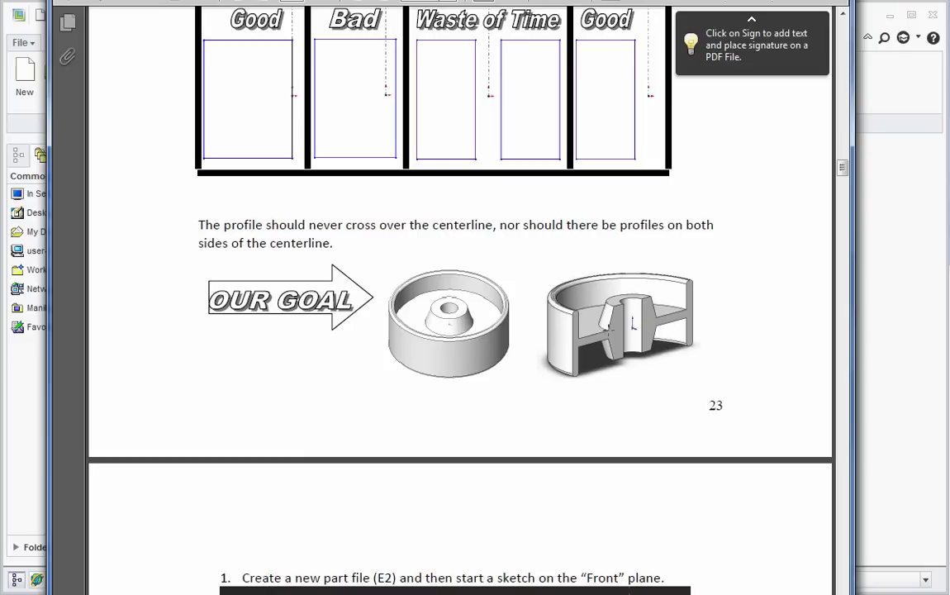
scroll(606, 333, "down", 13)
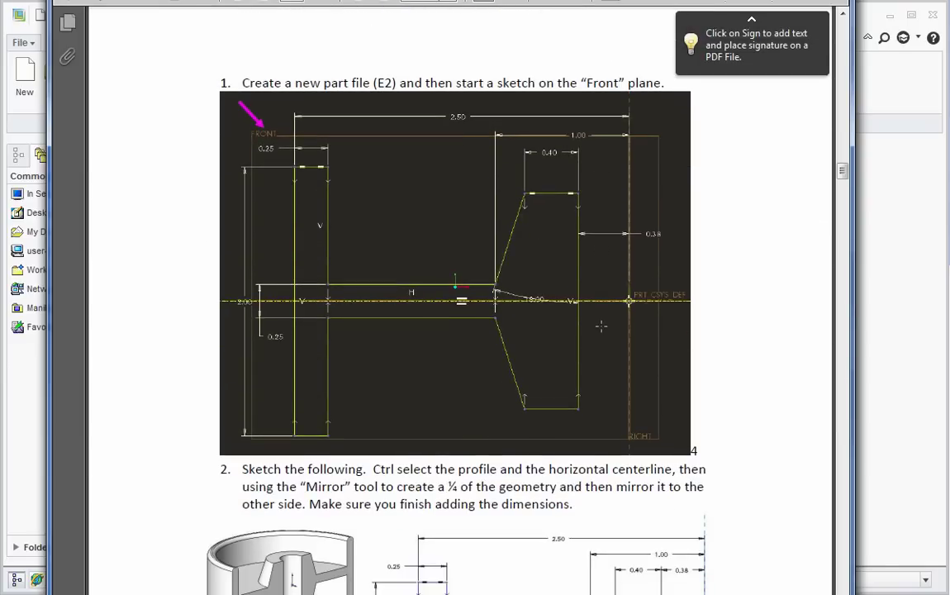
scroll(502, 250, "down", 11)
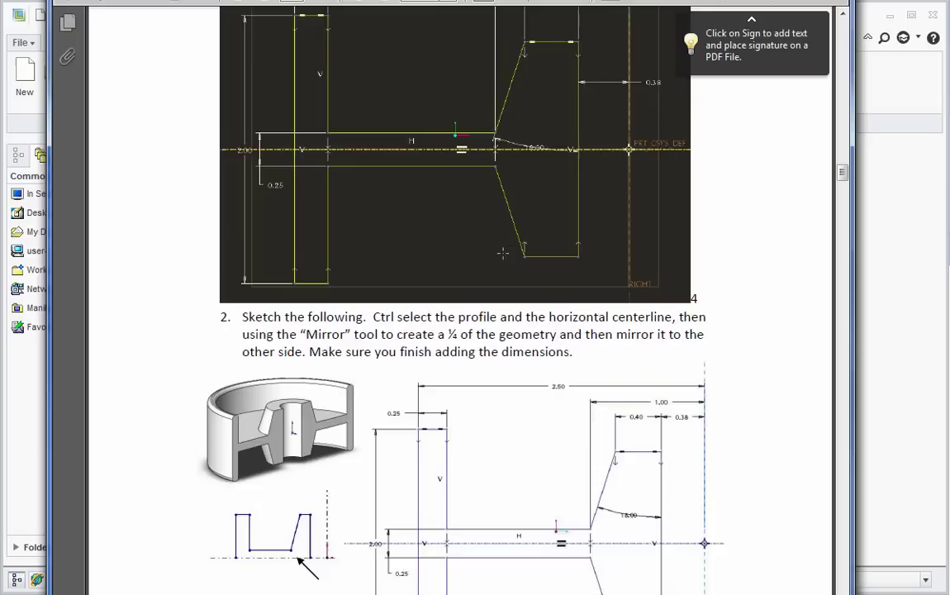
scroll(487, 259, "down", 1)
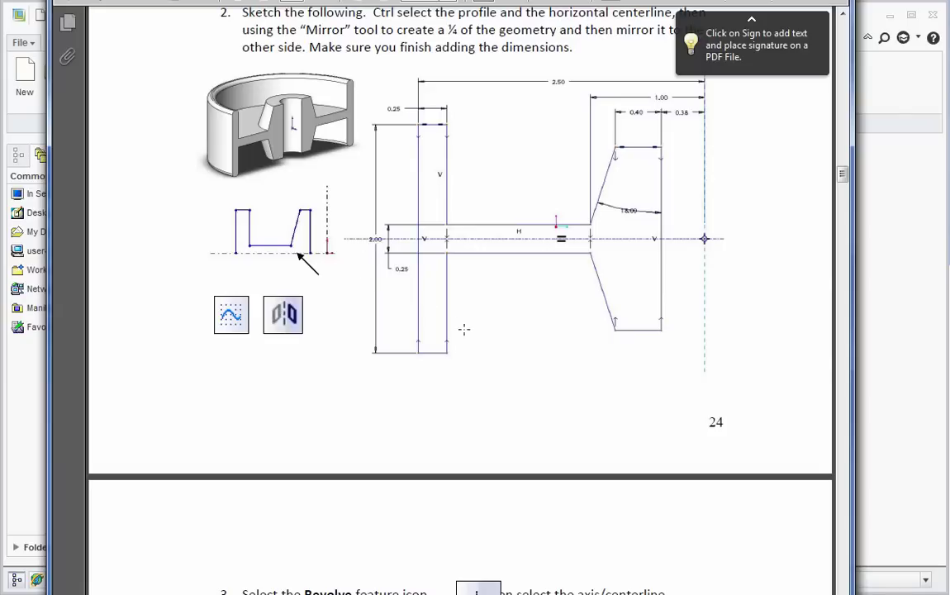
Back in Creo, create solid part 'E2' and start a sketch on the FRONT datum plane.
left_click(899, 307)
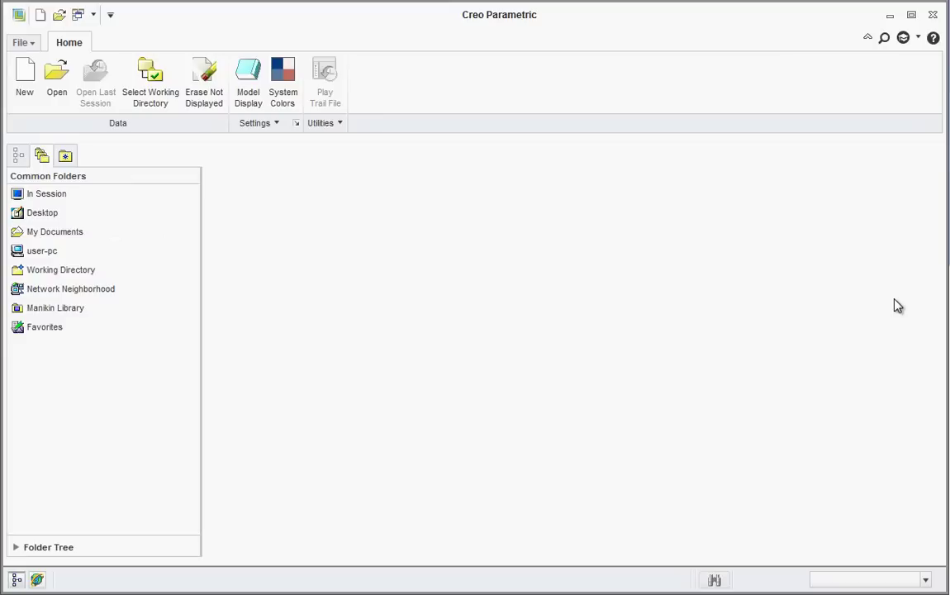
left_click(27, 83)
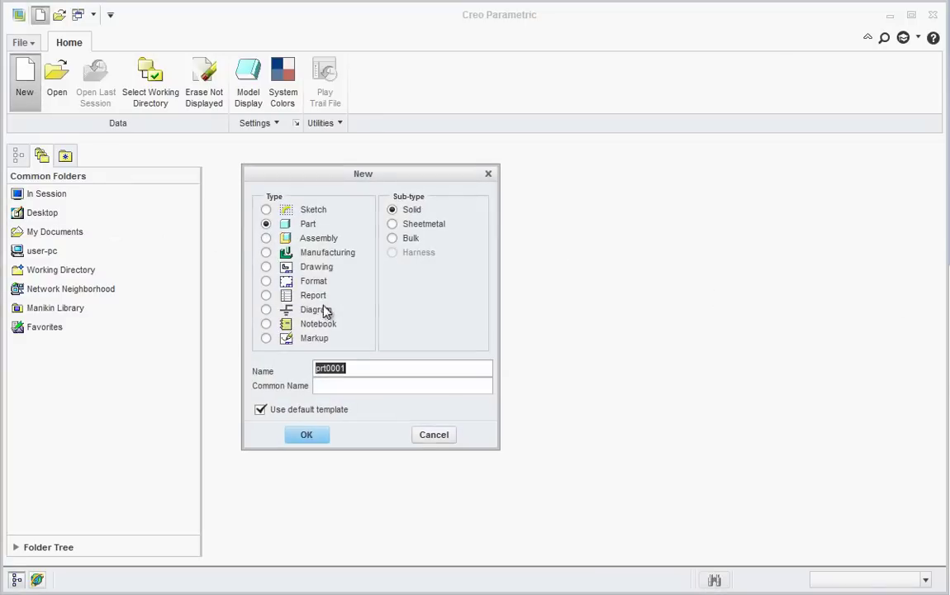
type("E2")
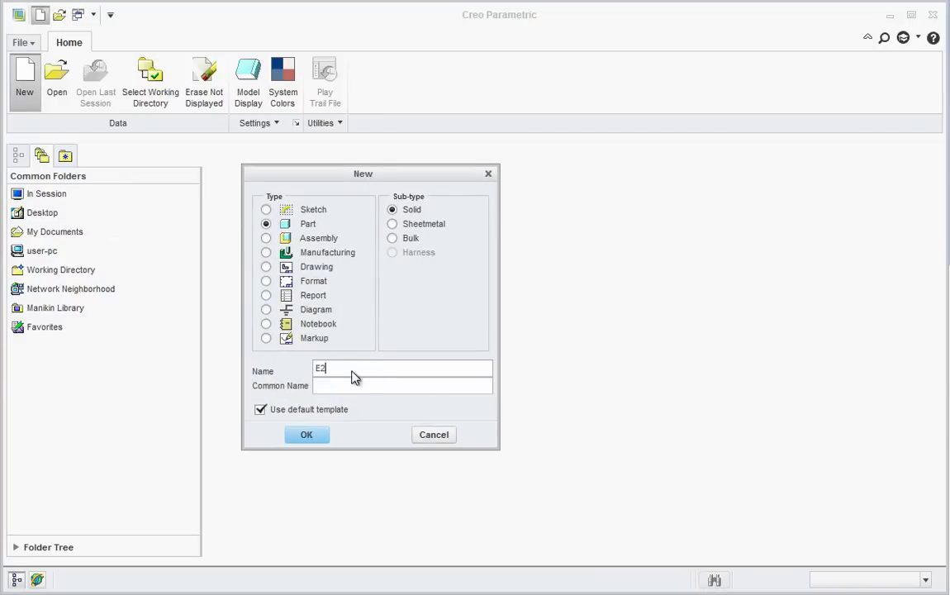
left_click(308, 435)
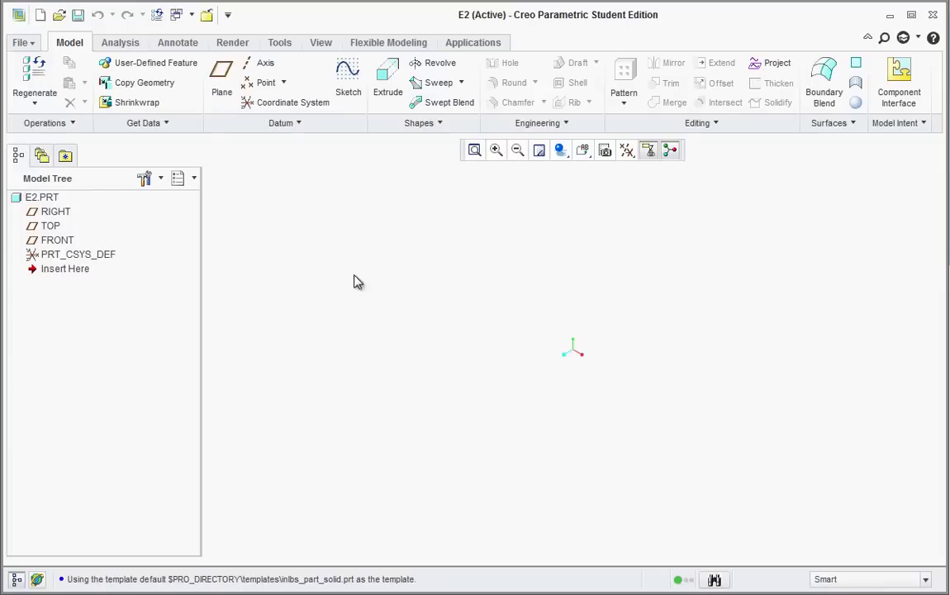
left_click(51, 240)
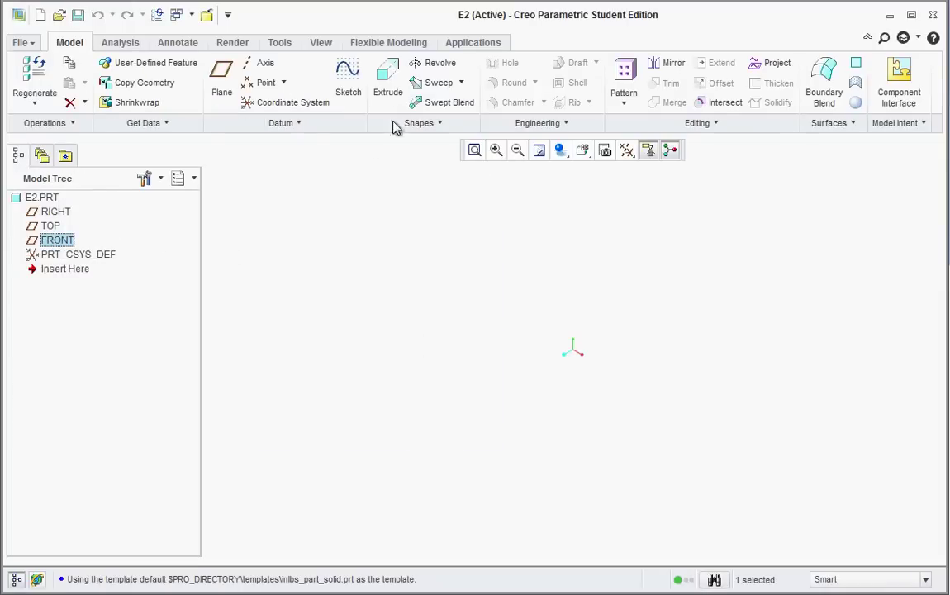
left_click(347, 91)
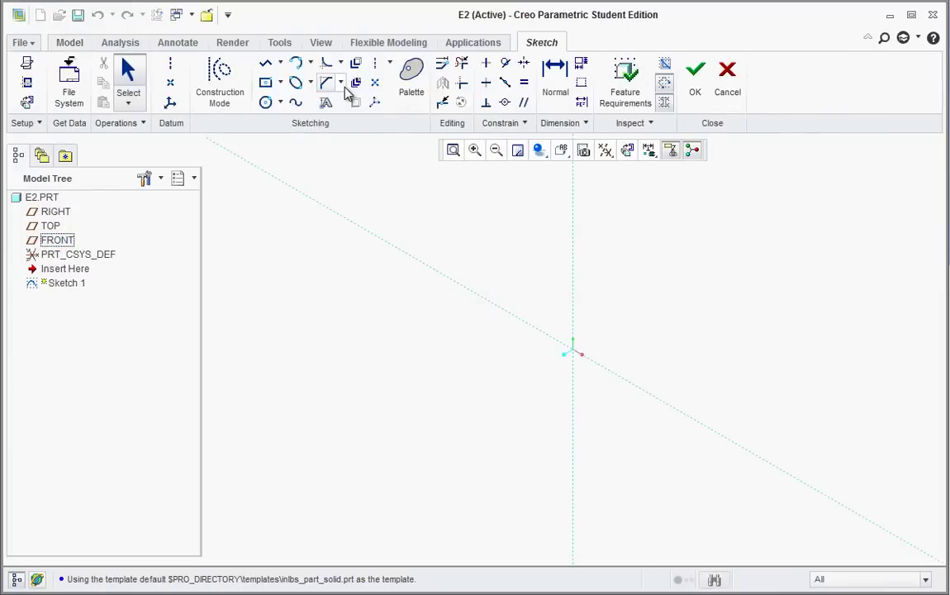
Orient the view to the saved FRONT orientation and zoom in on the sketch.
left_click(561, 151)
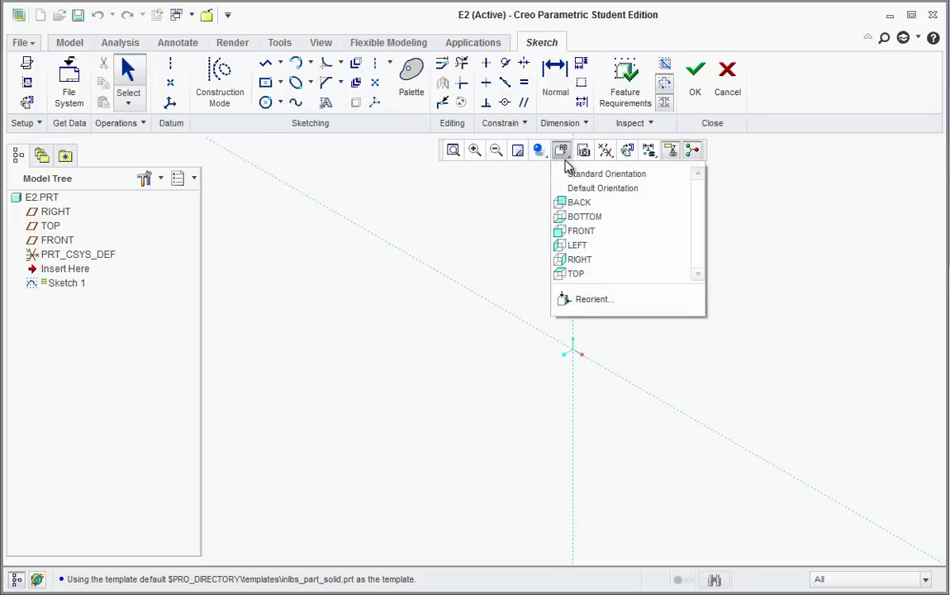
left_click(570, 230)
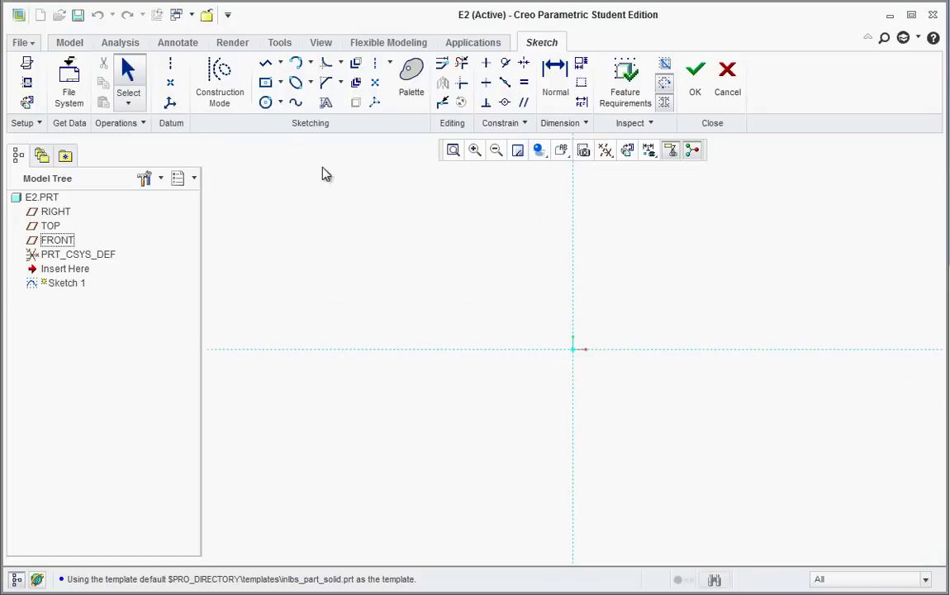
scroll(547, 307, "down", 3)
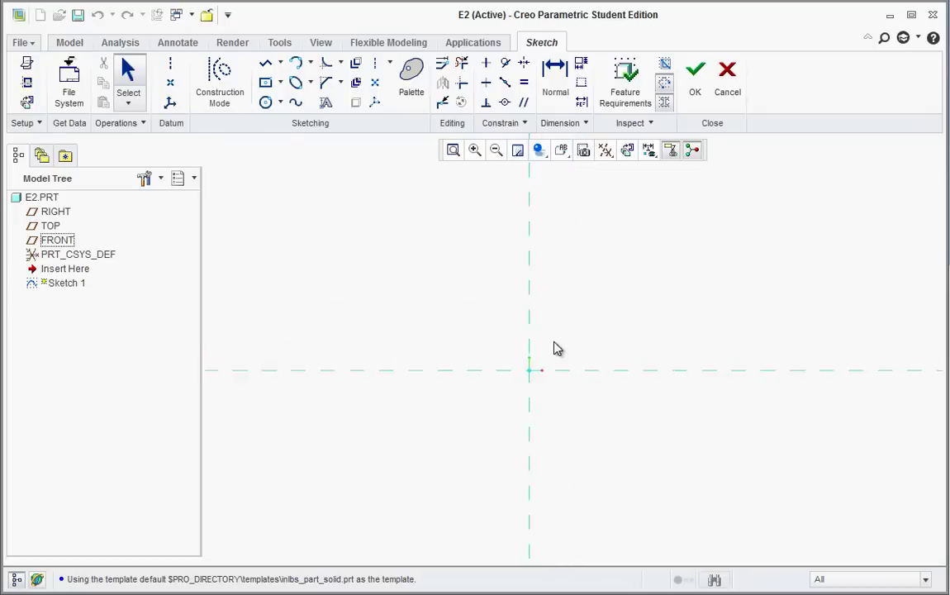
Draw vertical and horizontal centerlines crossing at the origin.
left_click(172, 69)
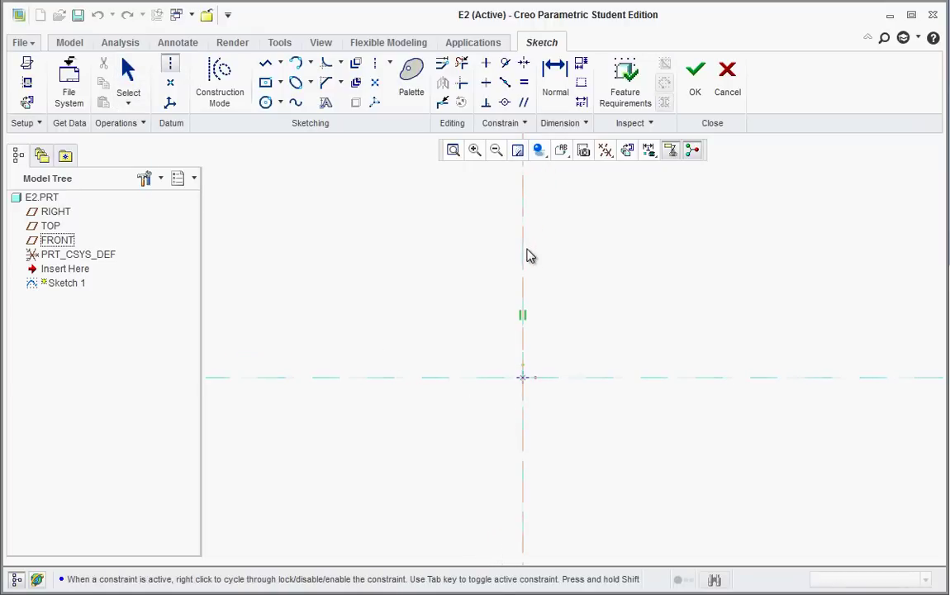
left_click(534, 377)
left_click(525, 262)
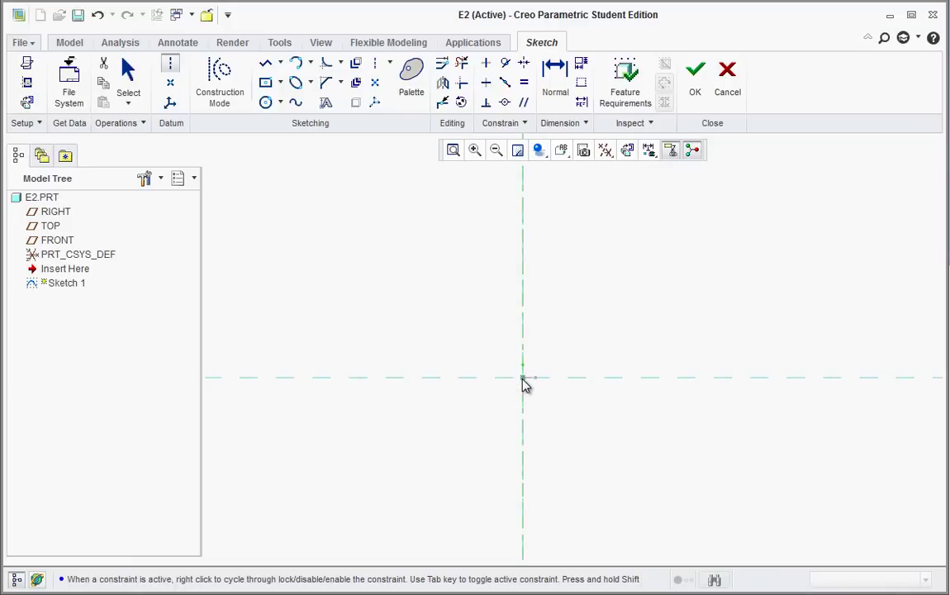
left_click(400, 380)
middle_click(466, 305)
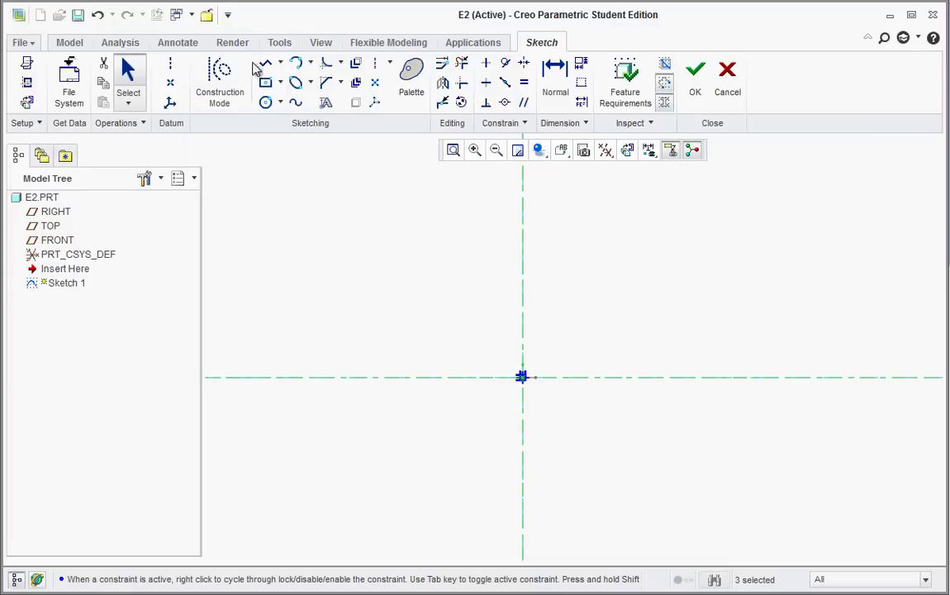
Draw a vertical line up from the horizontal axis just left of the origin.
left_click(281, 65)
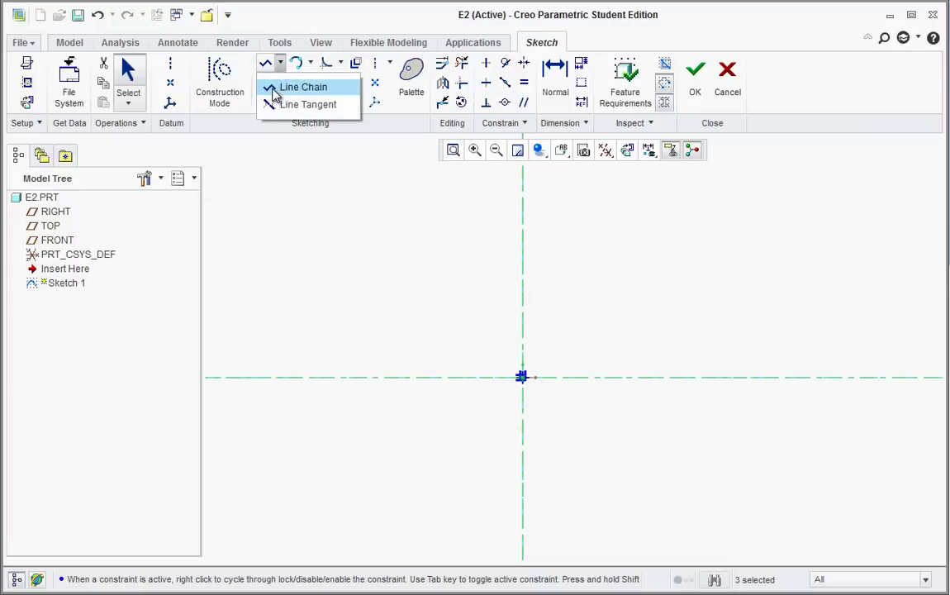
left_click(271, 90)
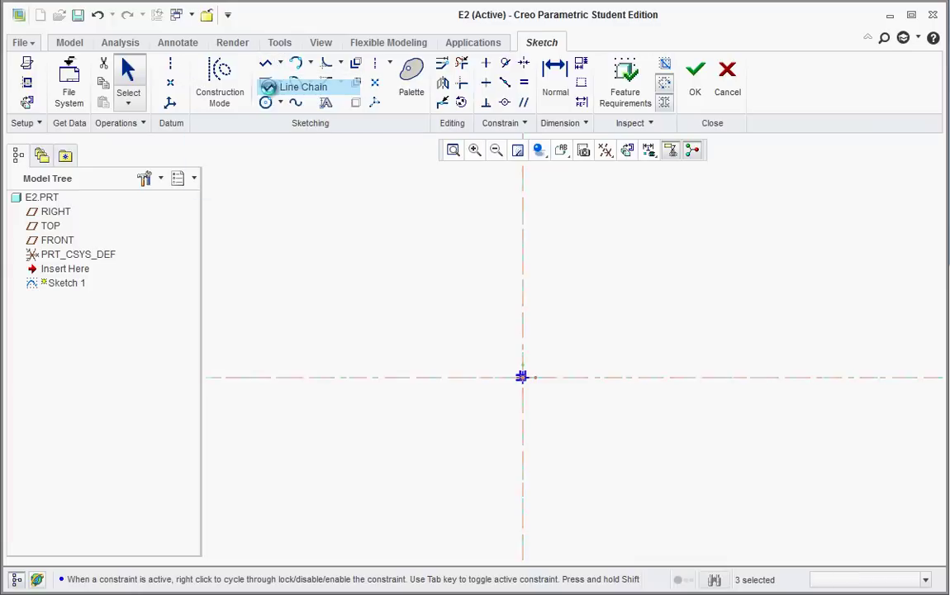
left_click(496, 378)
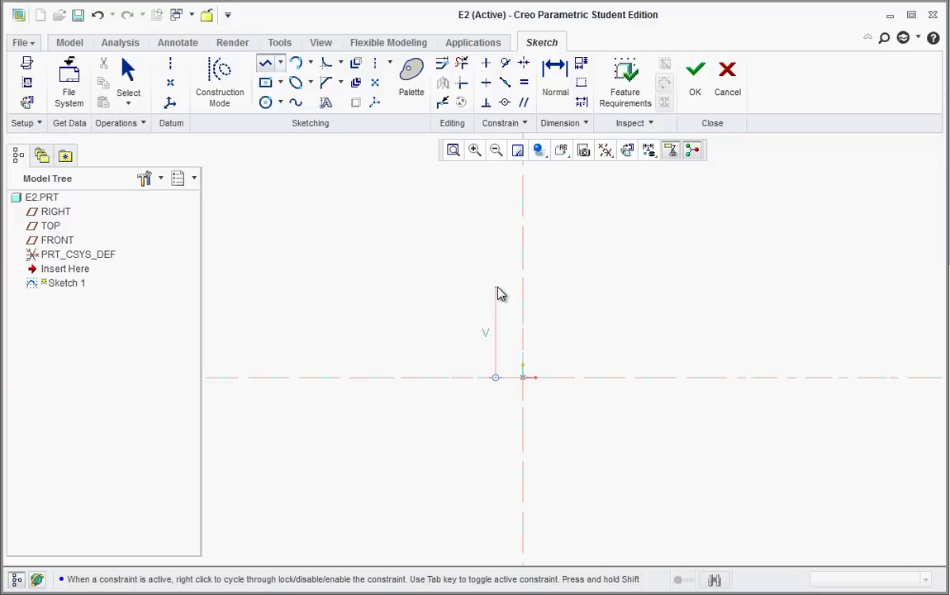
middle_click(497, 293)
middle_click(497, 293)
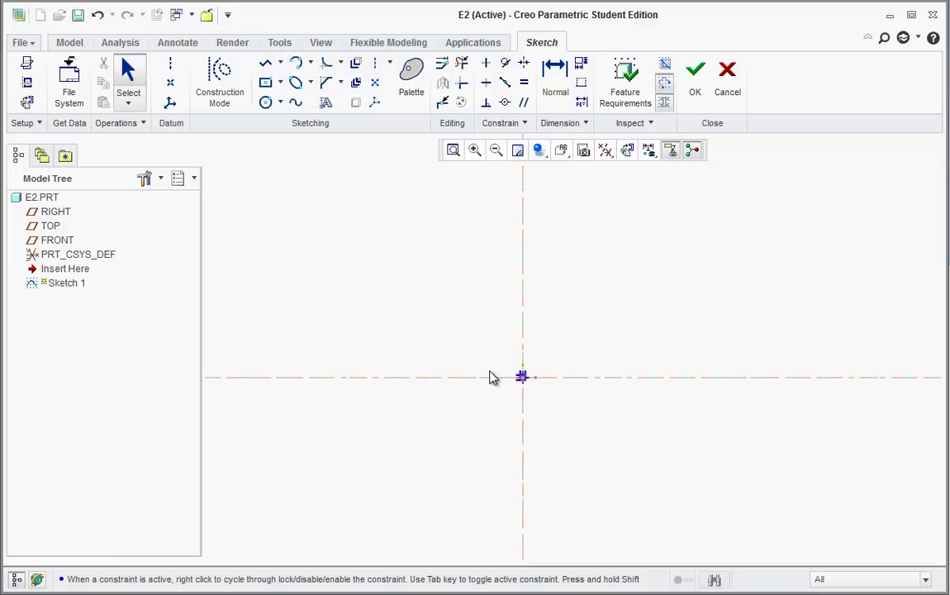
left_click(265, 64)
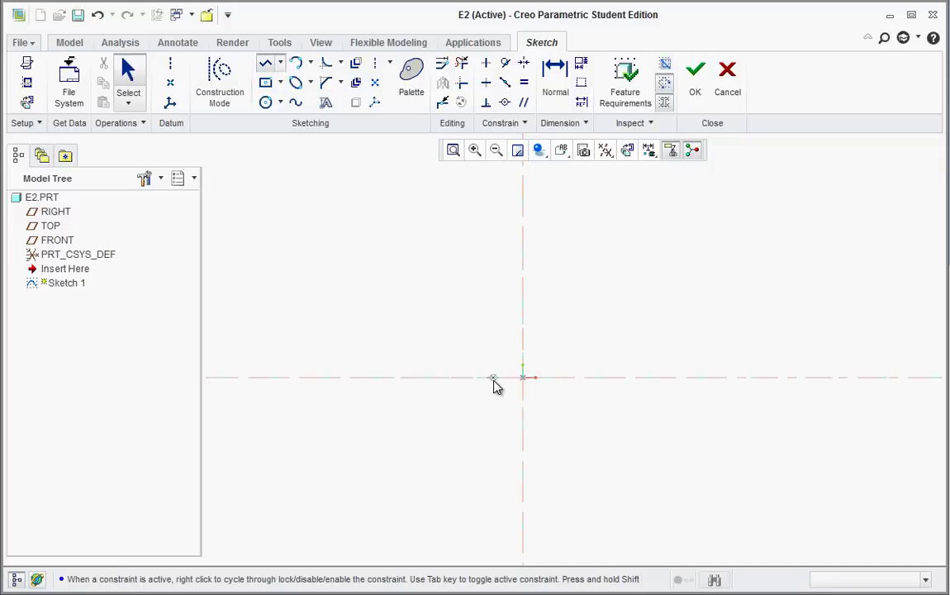
left_click(493, 378)
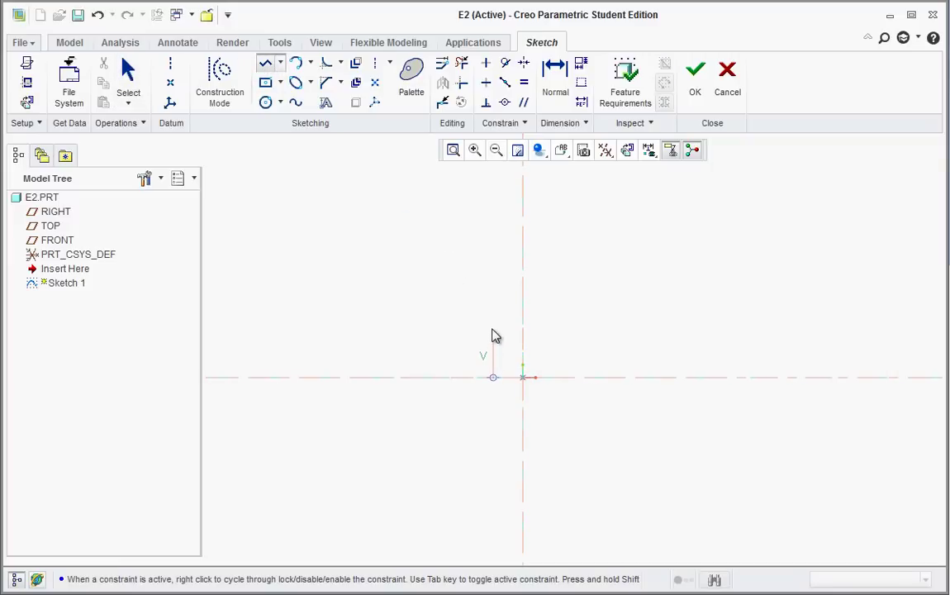
left_click(492, 283)
middle_click(471, 314)
middle_click(471, 314)
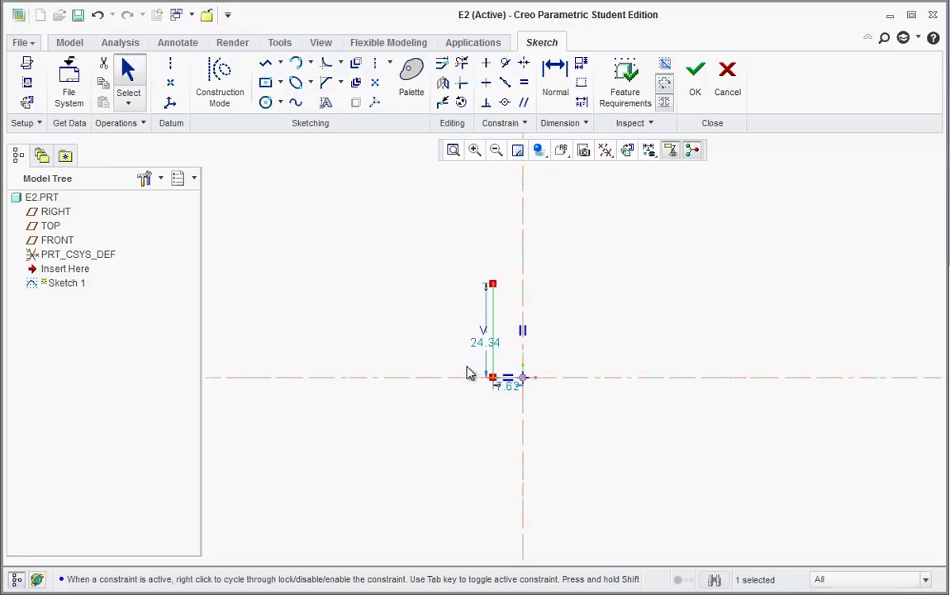
Move the line's height dimension to its right and set it to 1.00.
left_click_drag(485, 342, 582, 339)
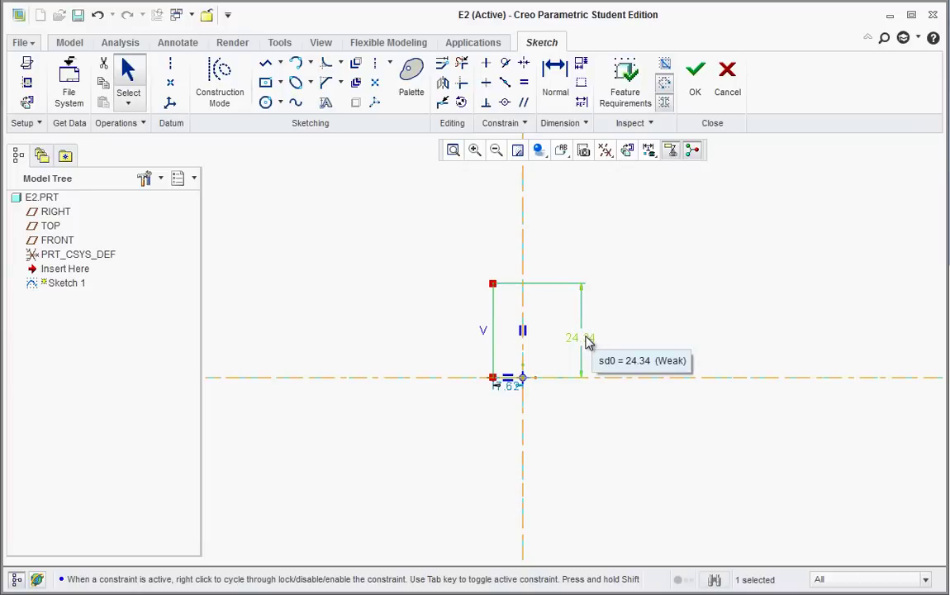
double_click(585, 338)
type("1")
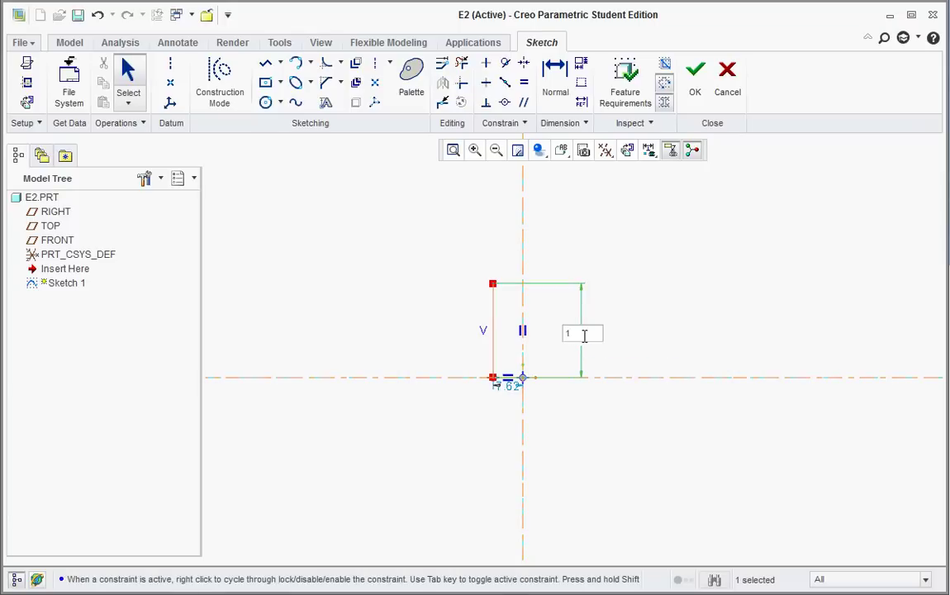
key("Return")
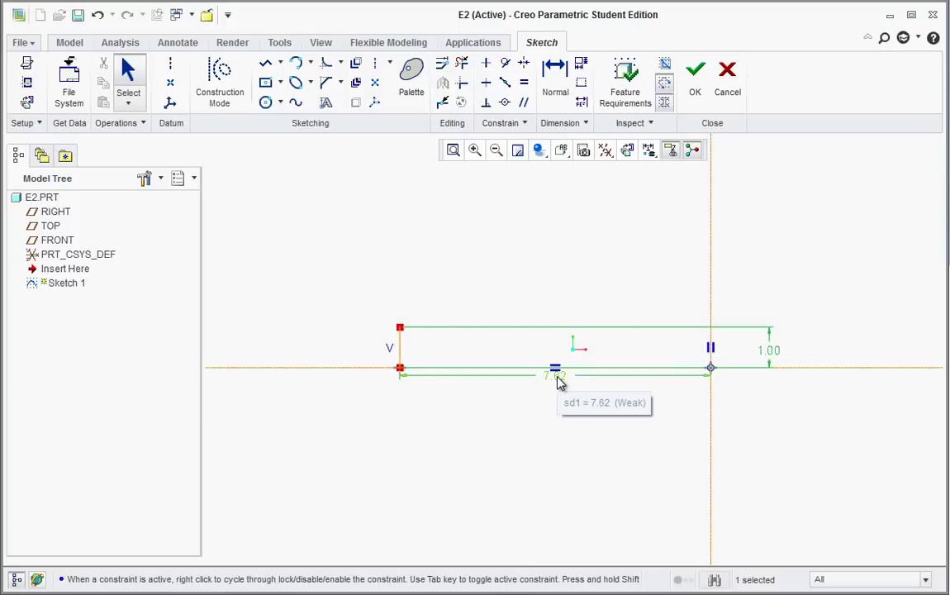
Set the line's distance from the centerline to 0.375, keeping the 1.00 dimension on the right.
key("alt+Tab")
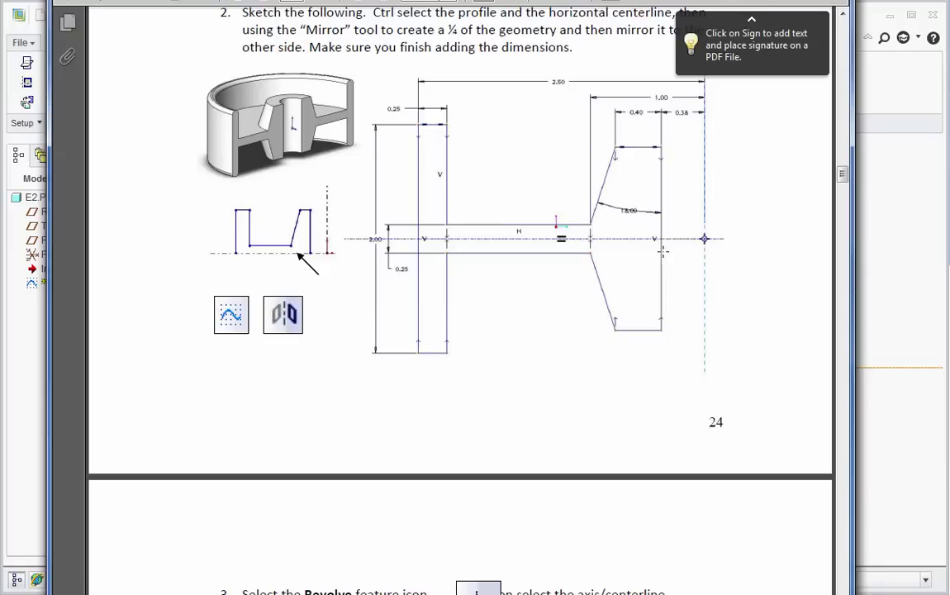
left_click(889, 309)
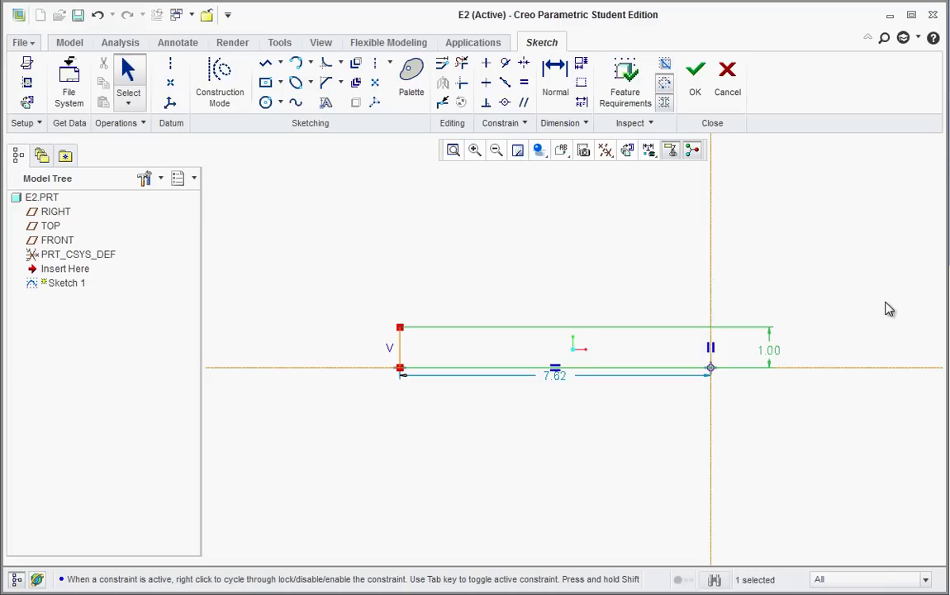
double_click(558, 376)
key("BackSpace")
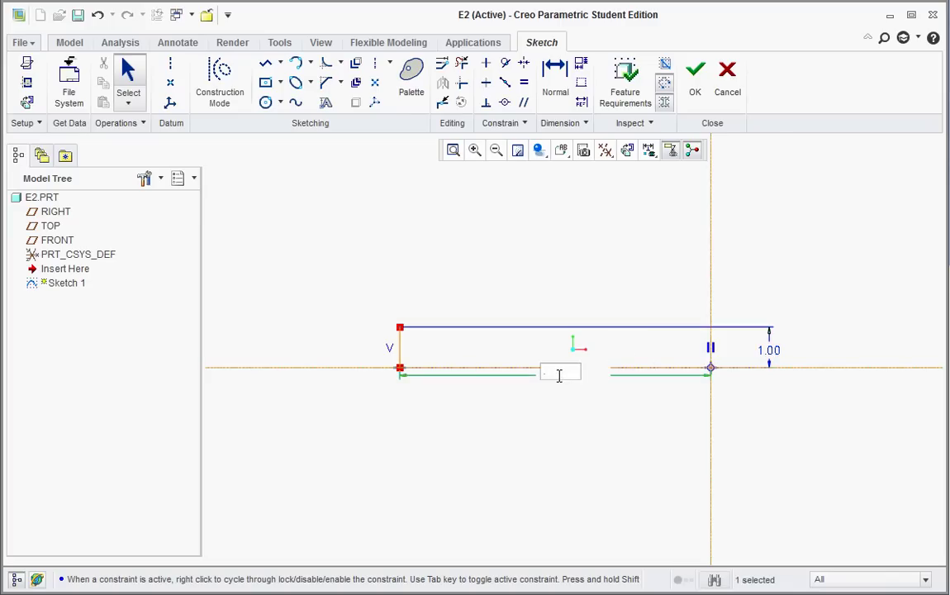
type(".375")
key("Return")
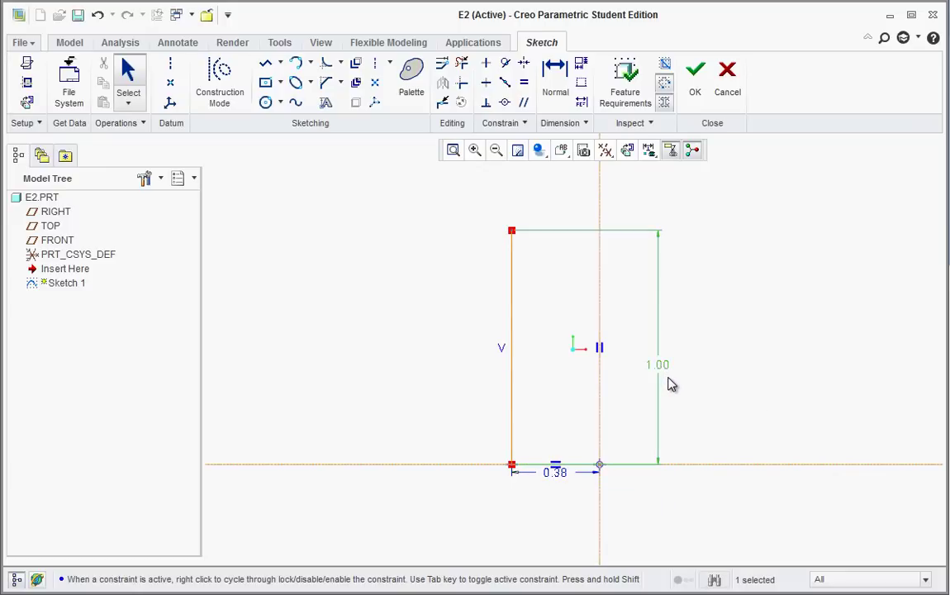
left_click_drag(671, 384, 545, 376)
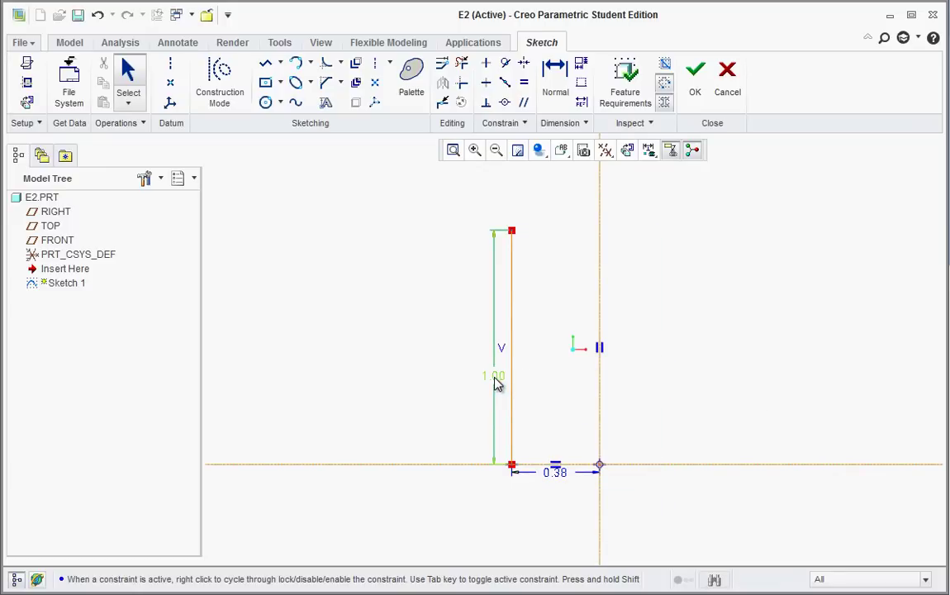
left_click_drag(638, 369, 636, 364)
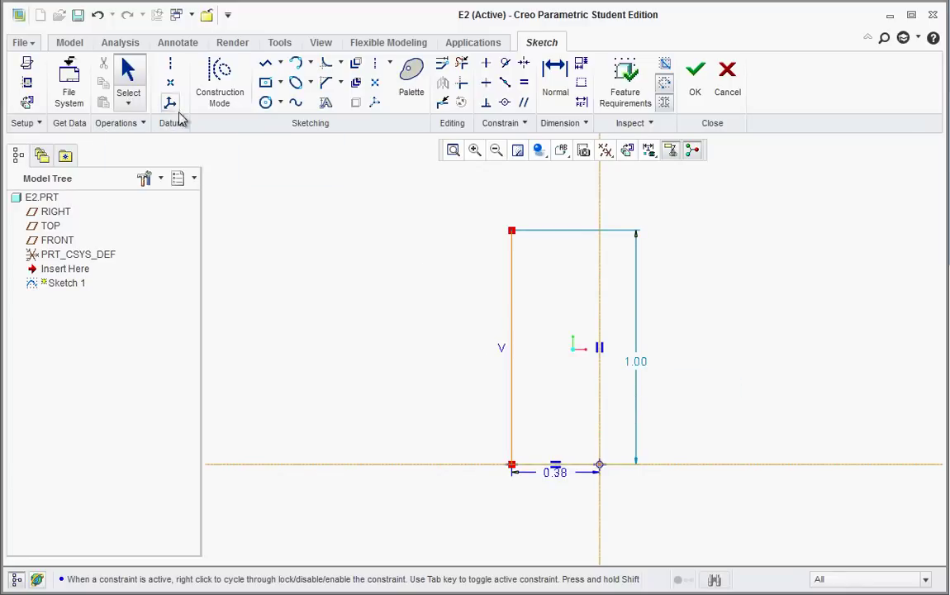
Chain lines from the vertical line's top: across, down the slant, along the bottom, up, across, down to baseline.
left_click(268, 67)
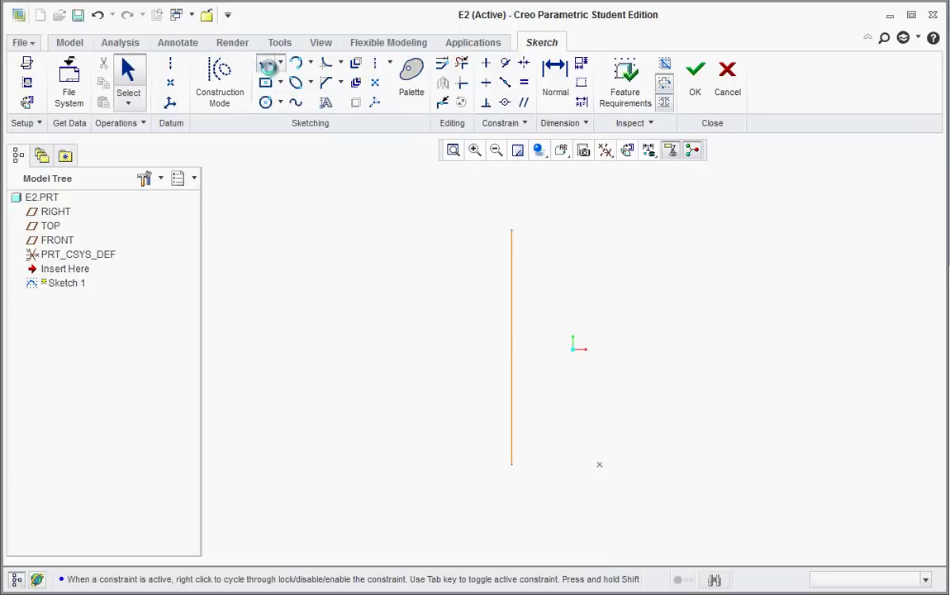
left_click(511, 233)
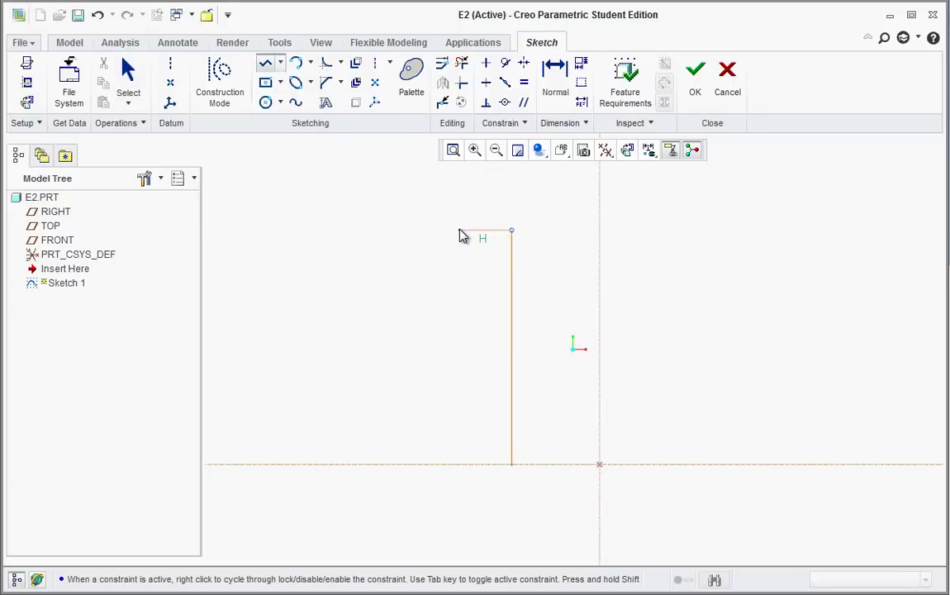
left_click(461, 234)
left_click(411, 435)
scroll(336, 435, "down", 3)
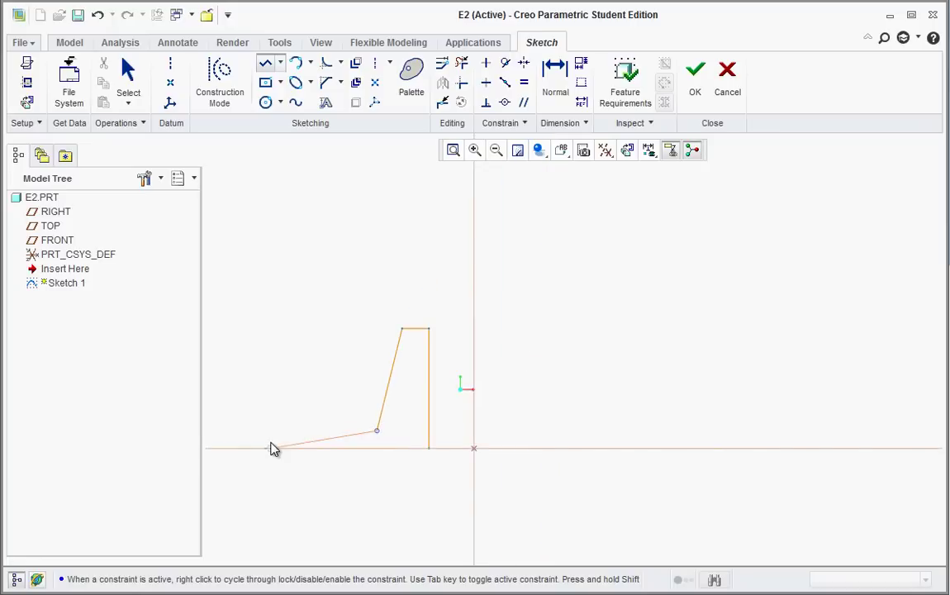
middle_click_drag(275, 448, 395, 444, "shift")
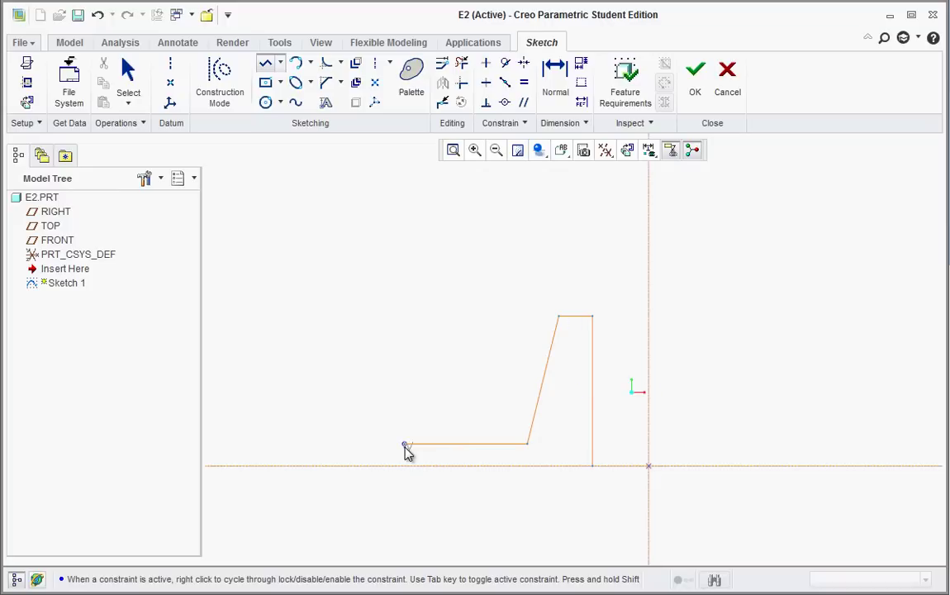
left_click(404, 445)
left_click(405, 308)
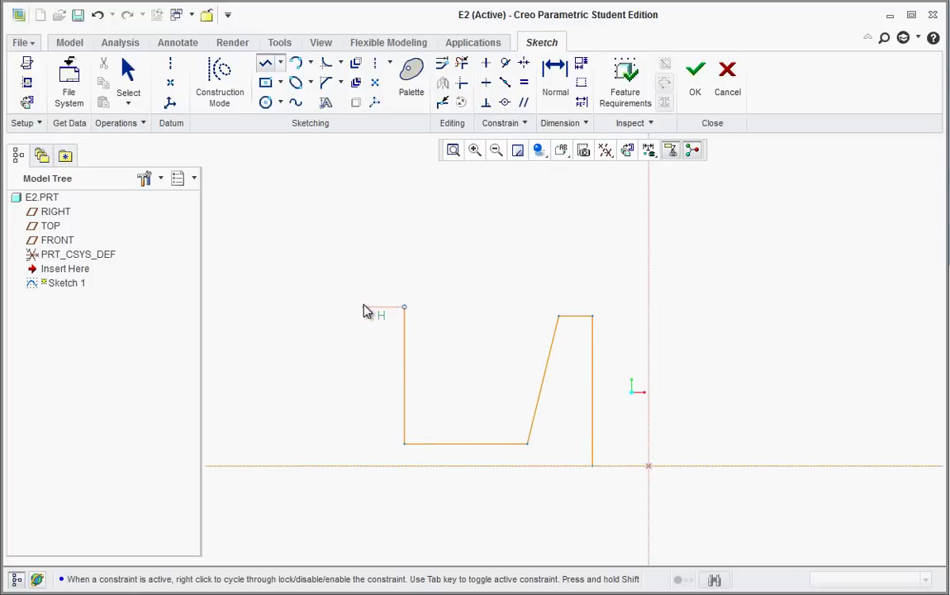
left_click(363, 308)
left_click(366, 468)
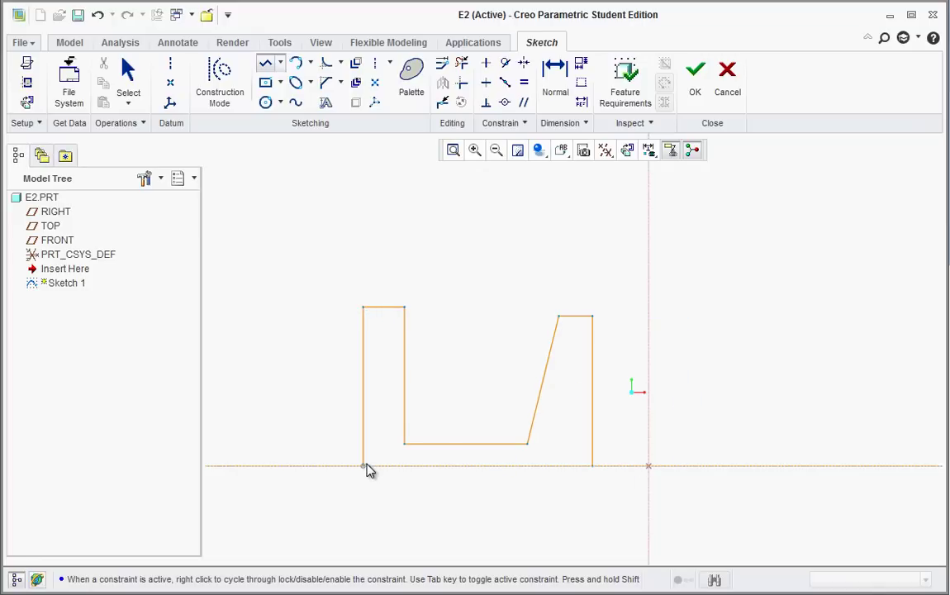
middle_click(436, 520)
middle_click(676, 450)
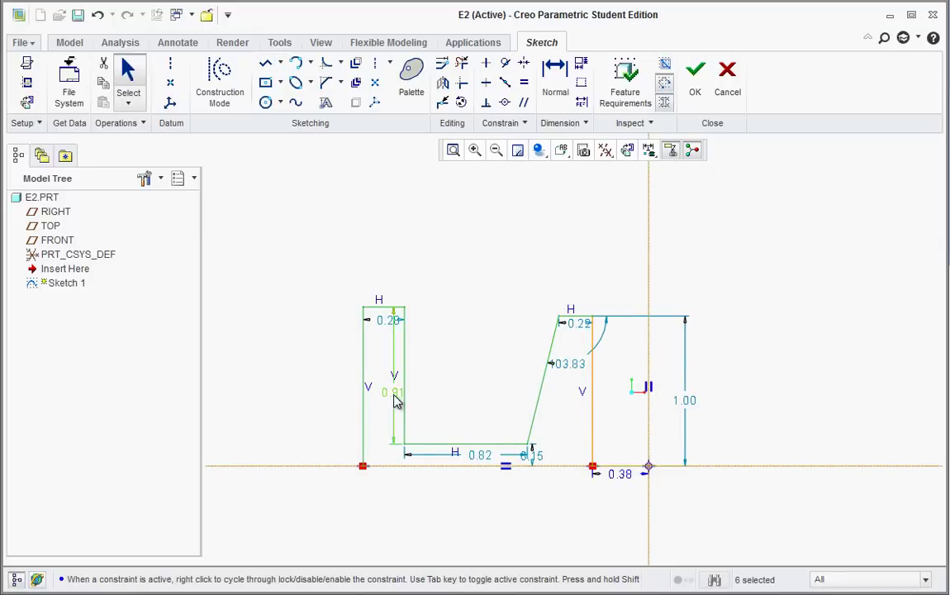
Drag the 0.91, 0.28, 0.82 and 0.22 dimensions clear of the profile.
left_click_drag(395, 400, 468, 388)
left_click_drag(390, 320, 320, 276)
left_click_drag(482, 463, 483, 414)
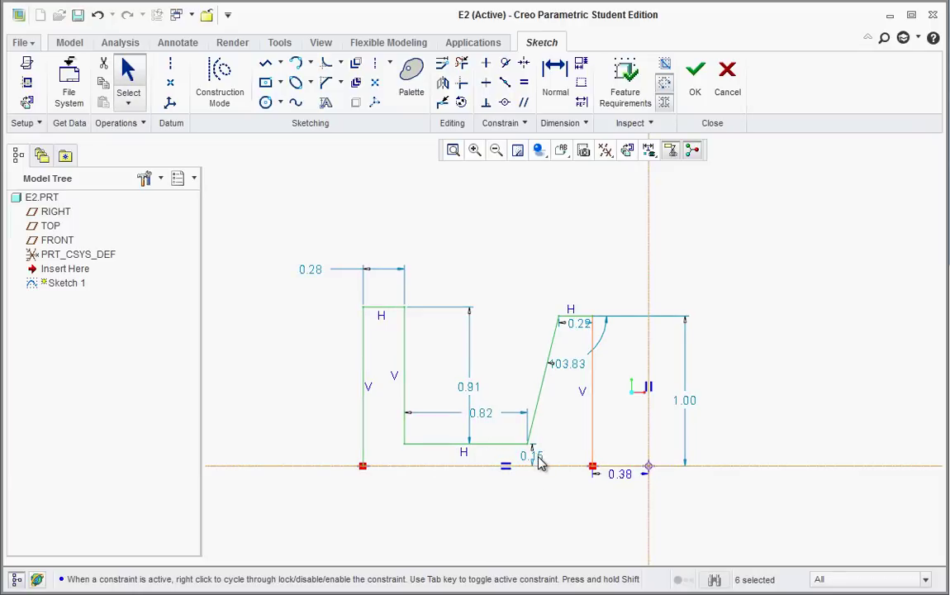
left_click_drag(583, 330, 505, 264)
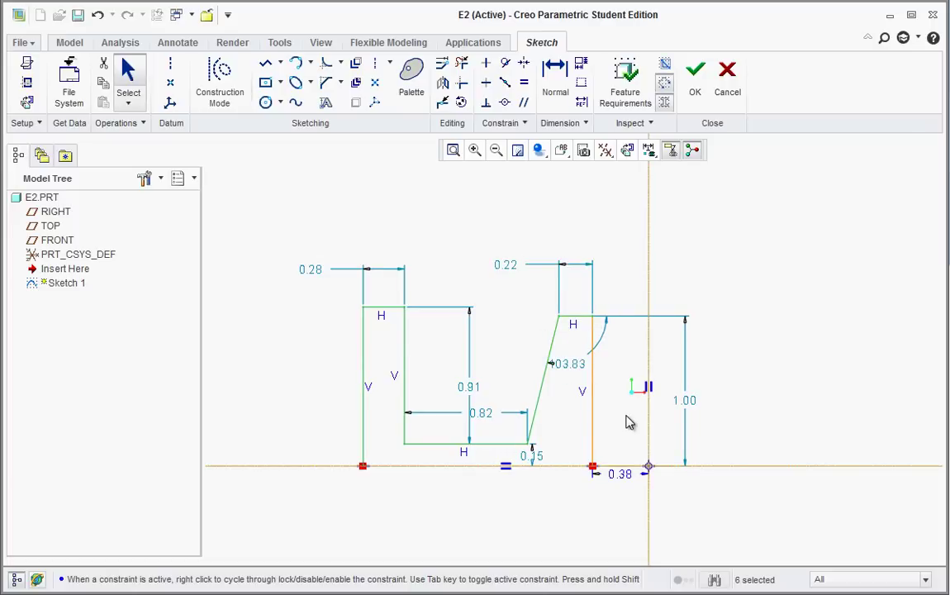
Change the 0.22 top flat to 0.40 and the 0.28 post width to 0.25.
double_click(512, 274)
type(".4")
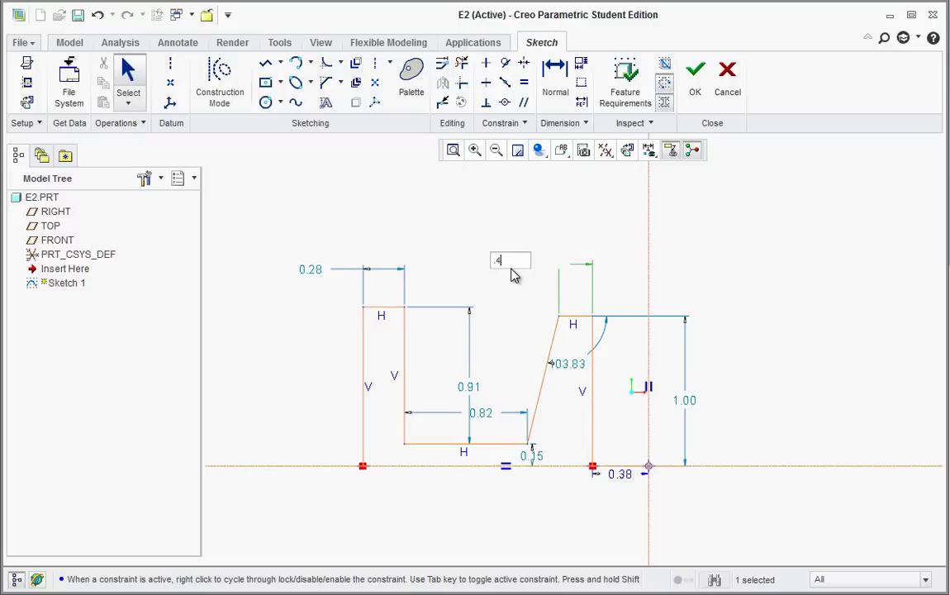
key("Return")
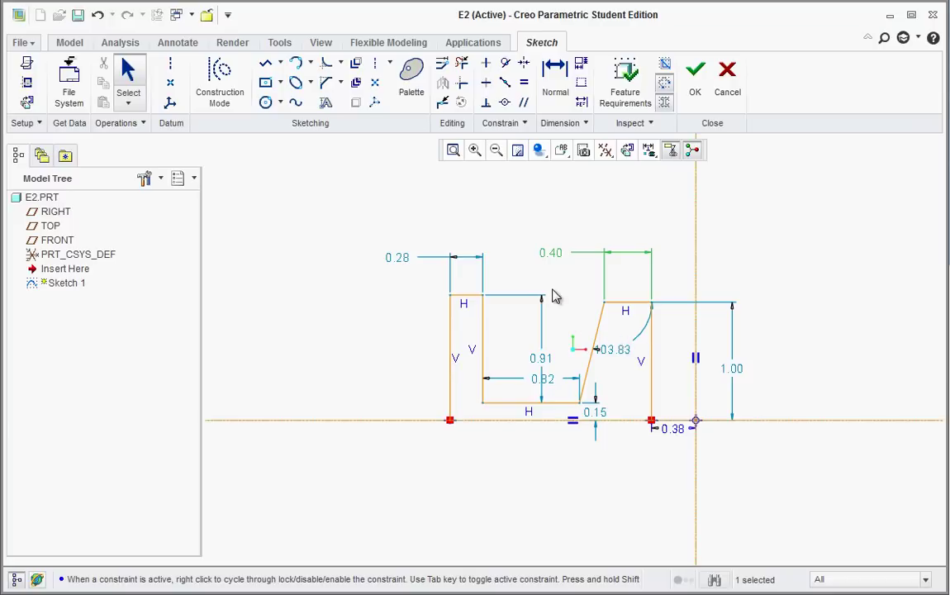
double_click(401, 262)
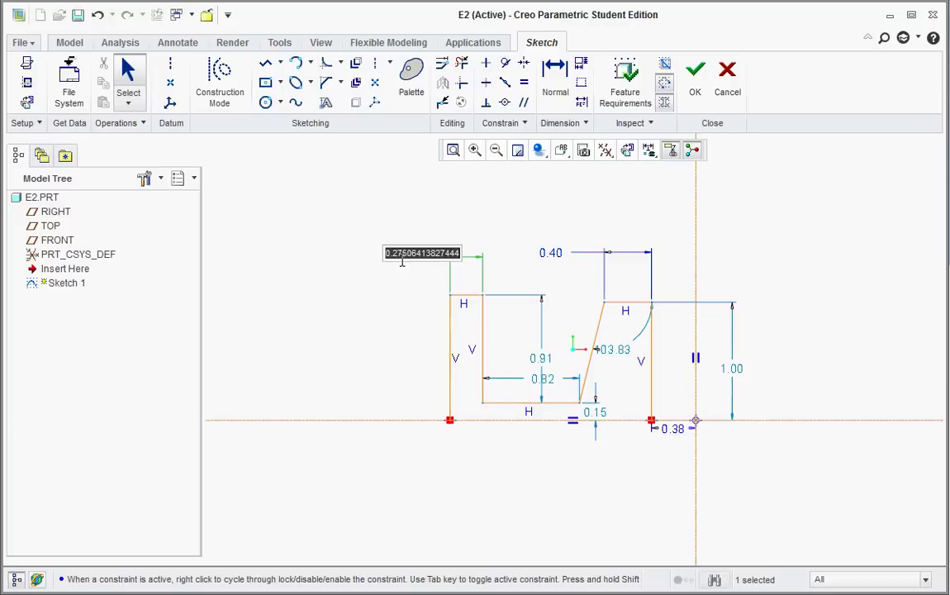
type(".25")
key("Return")
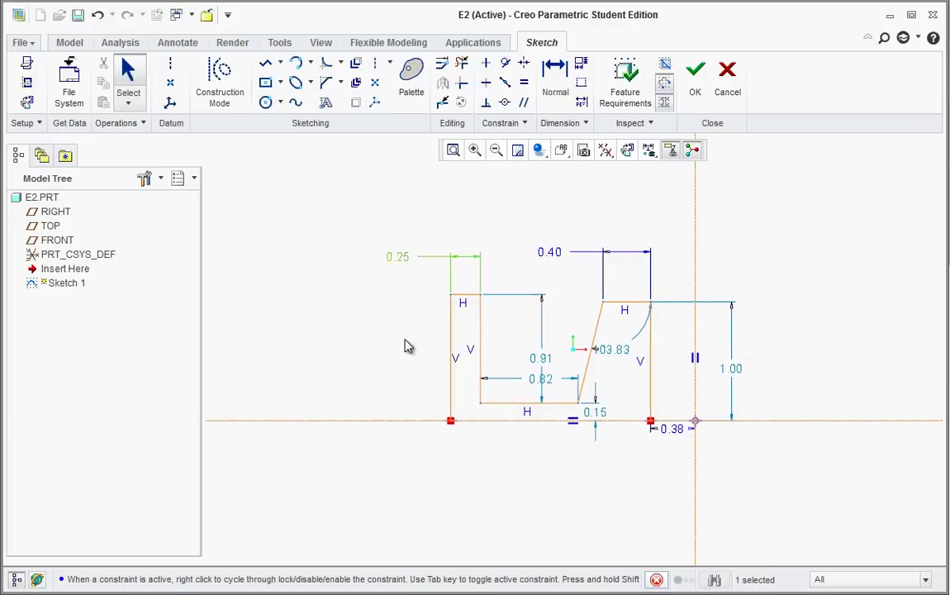
left_click(405, 346)
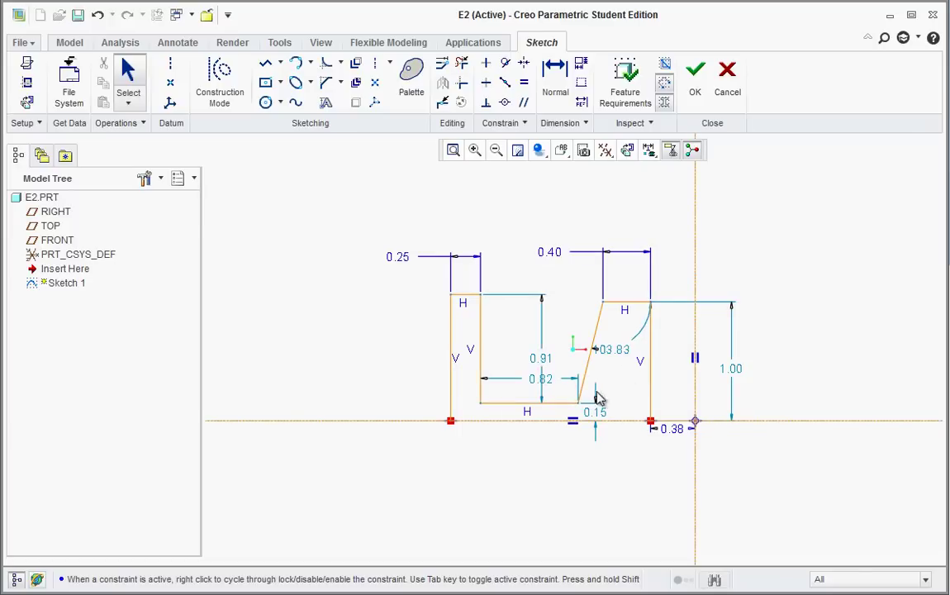
Add a 1.00 dimension from the slant's lower corner to the vertical centerline, checking the PDF.
scroll(675, 385, "down", 1)
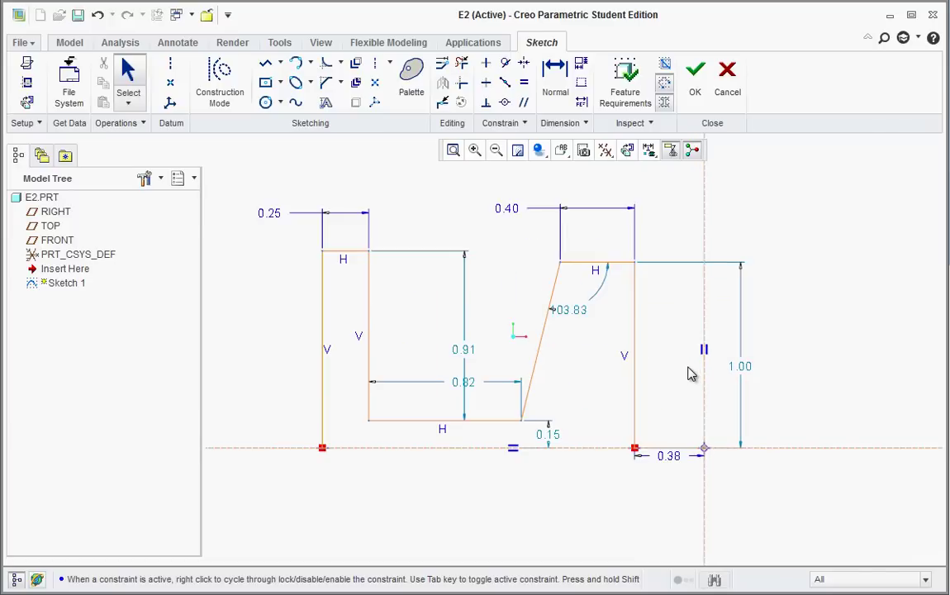
scroll(689, 373, "down", 1)
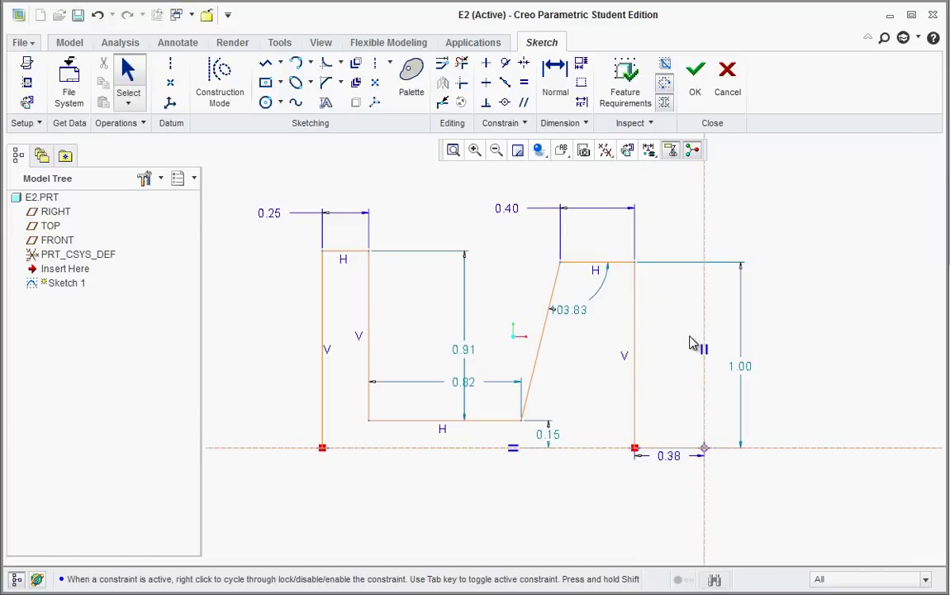
left_click(555, 86)
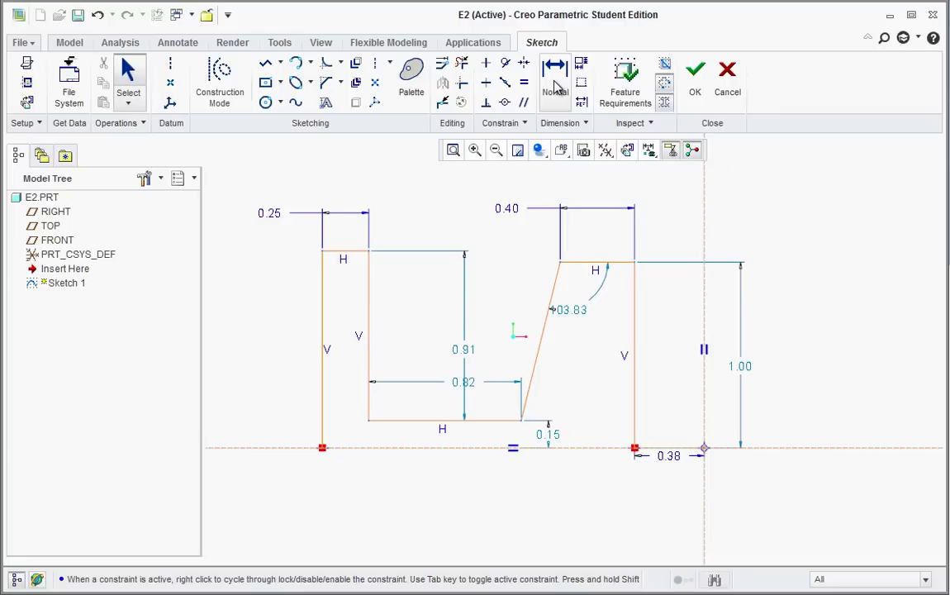
left_click(488, 591)
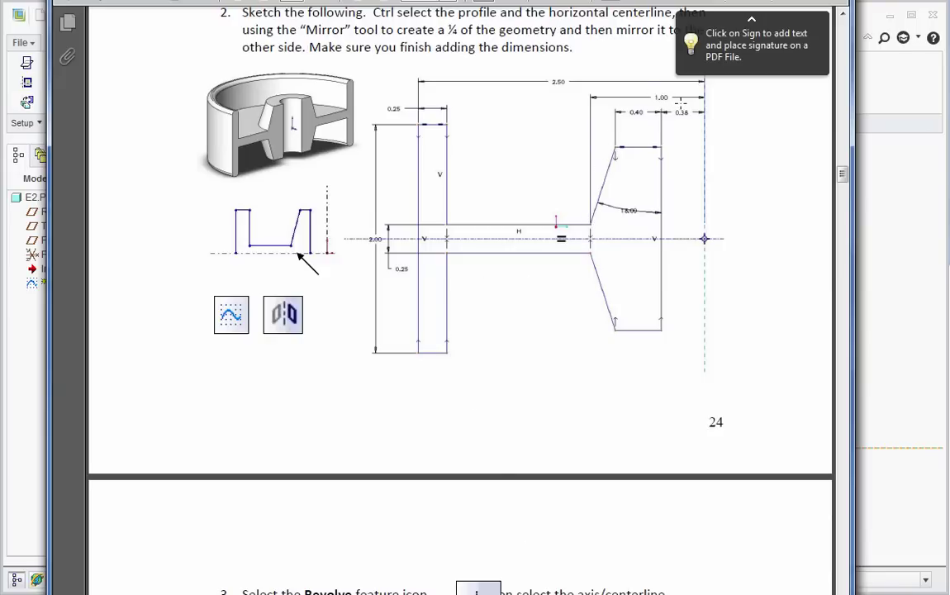
key("alt+Tab")
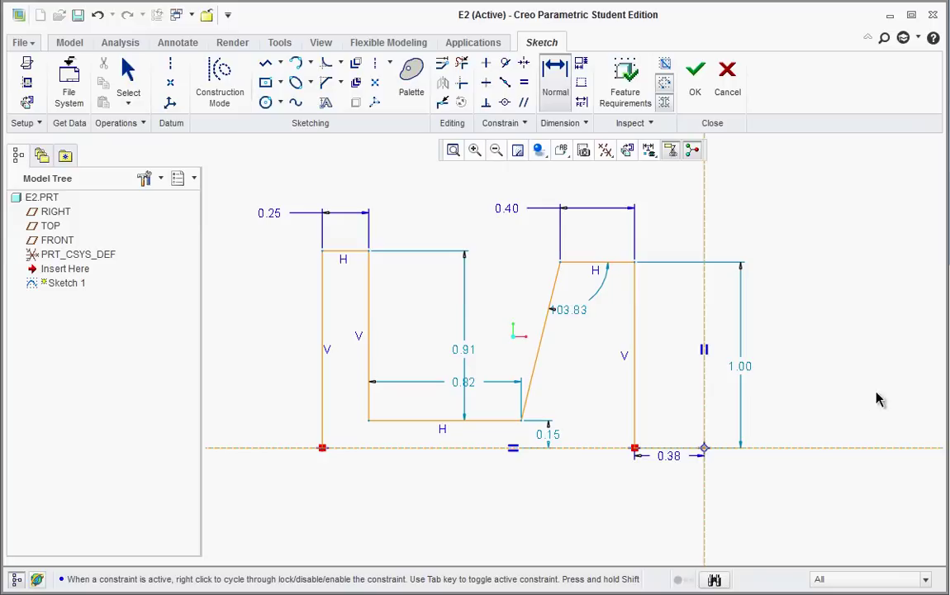
left_click(520, 422)
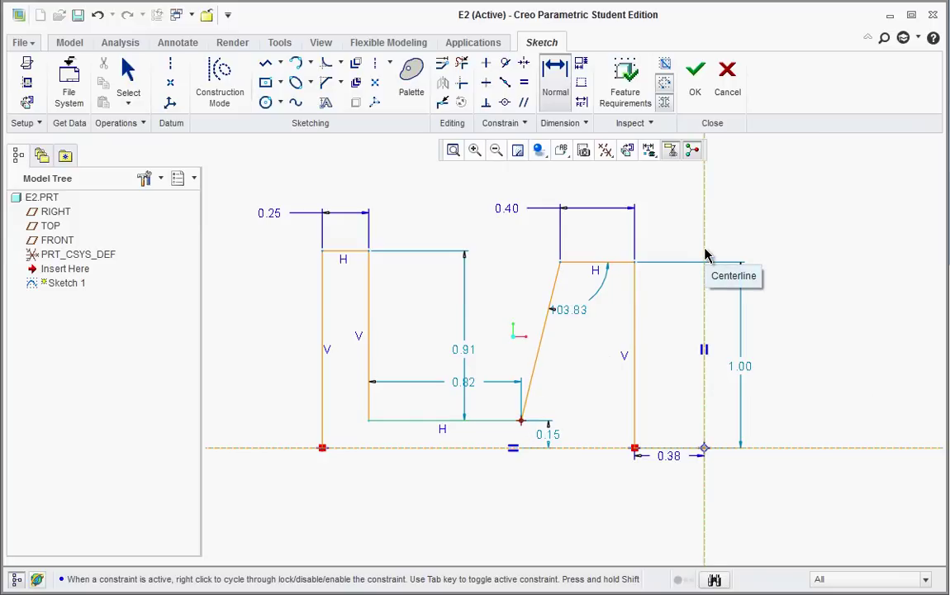
middle_click(592, 184)
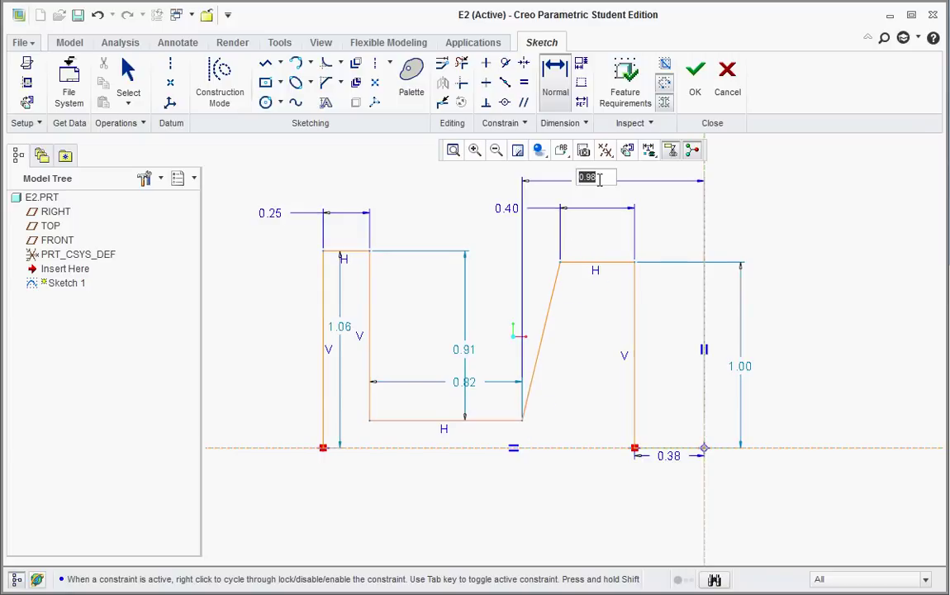
type("1")
key("Return")
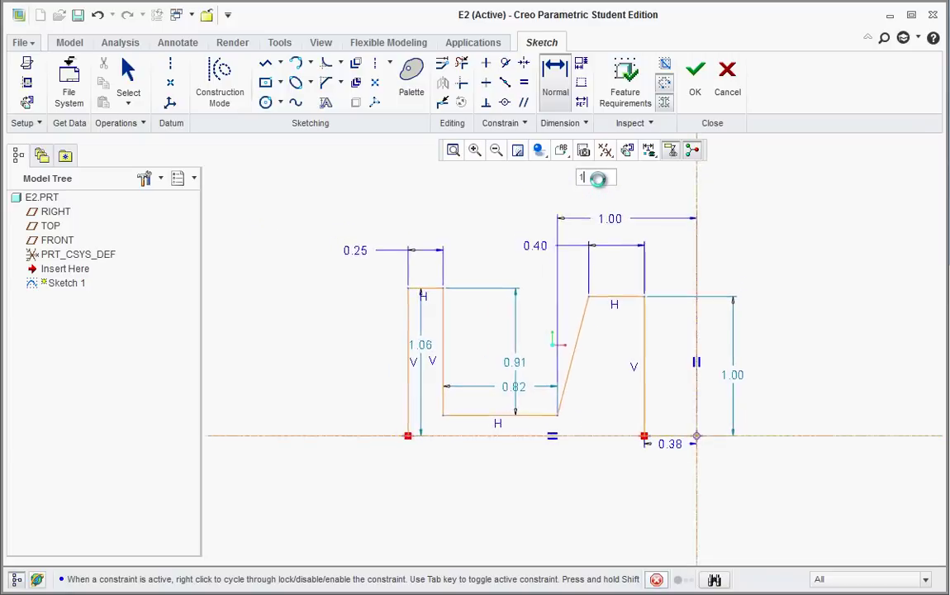
scroll(632, 324, "up", 1)
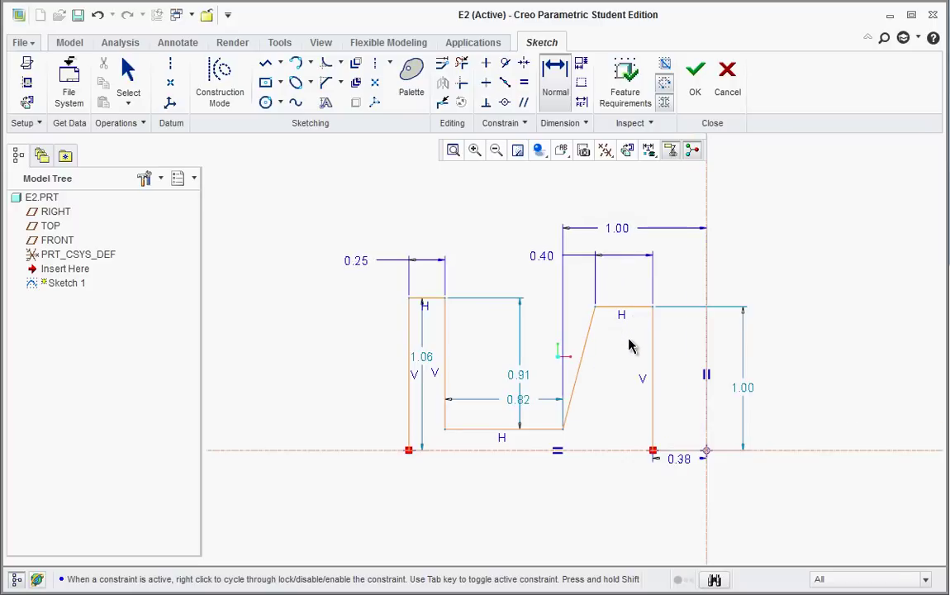
scroll(595, 379, "up", 1)
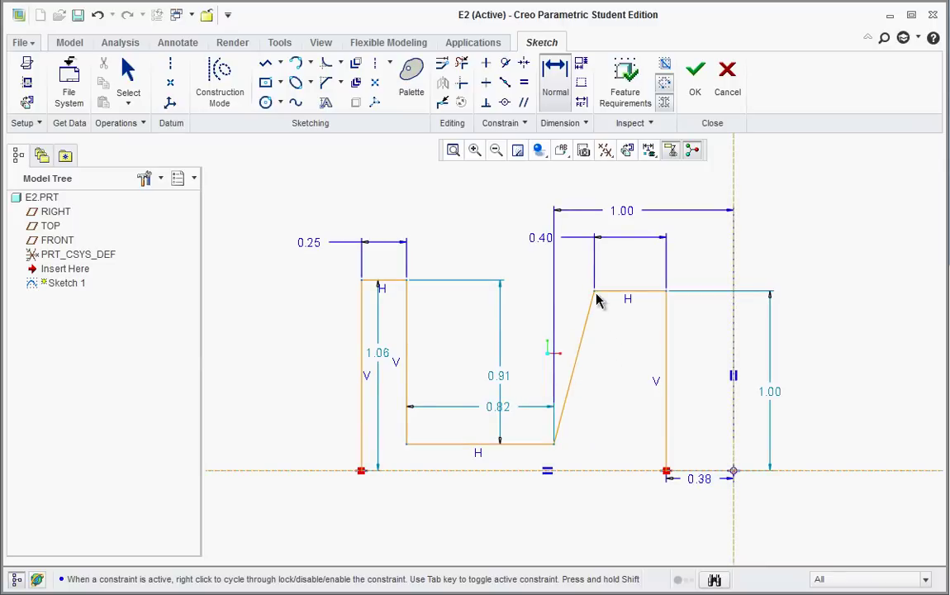
Dimension the angle between the slanted line and the right vertical line as 18°.
left_click(575, 376)
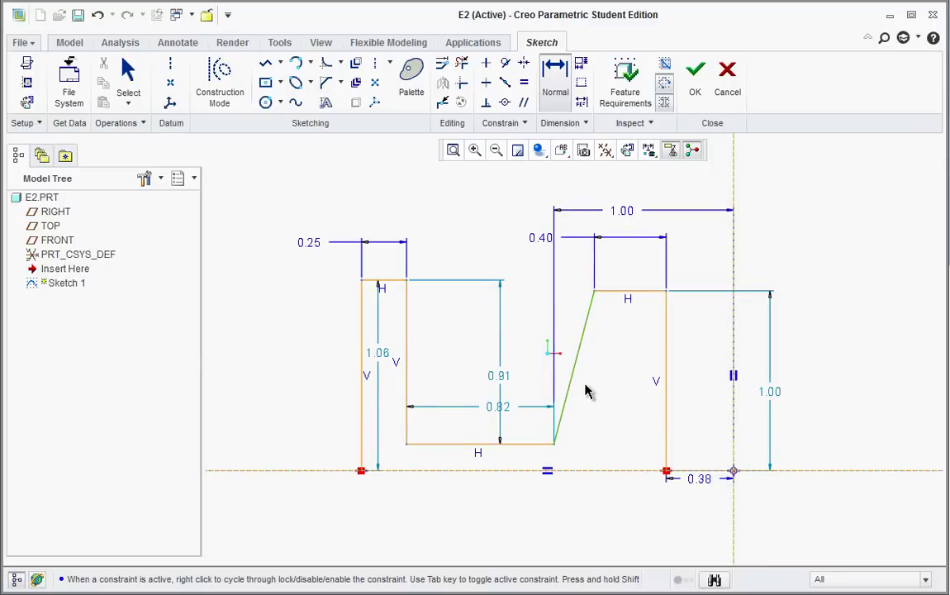
left_click(667, 415, "ctrl")
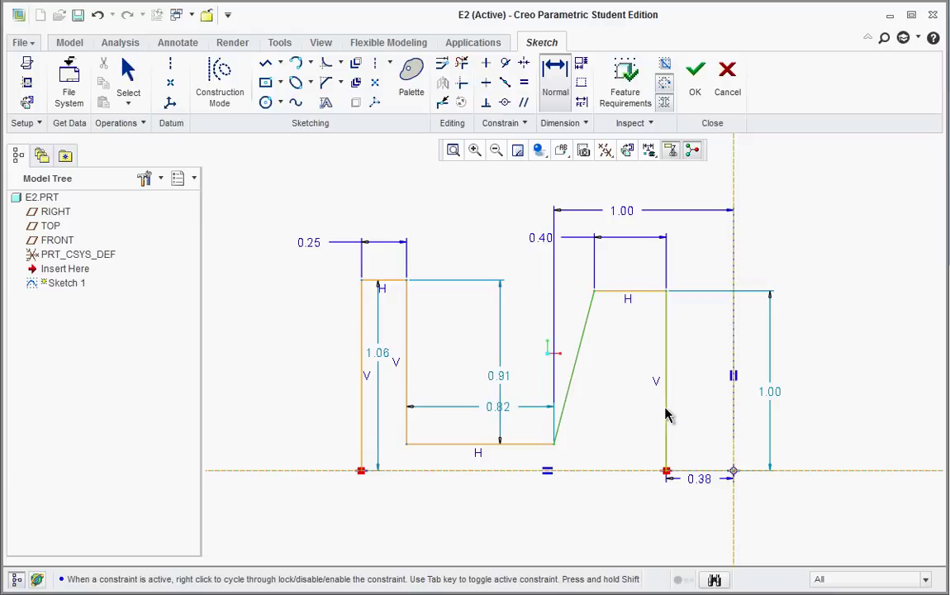
middle_click(612, 426)
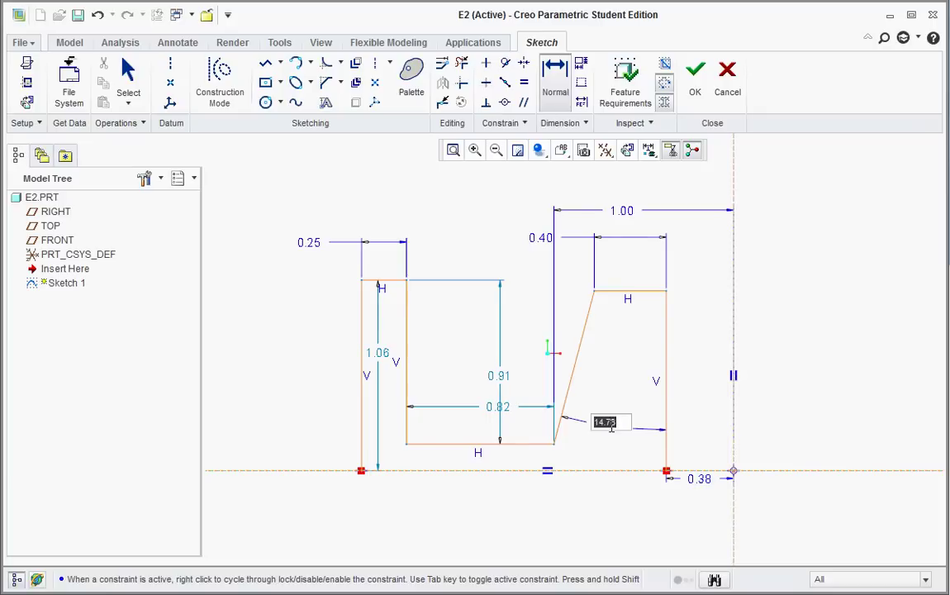
type("18")
key("Return")
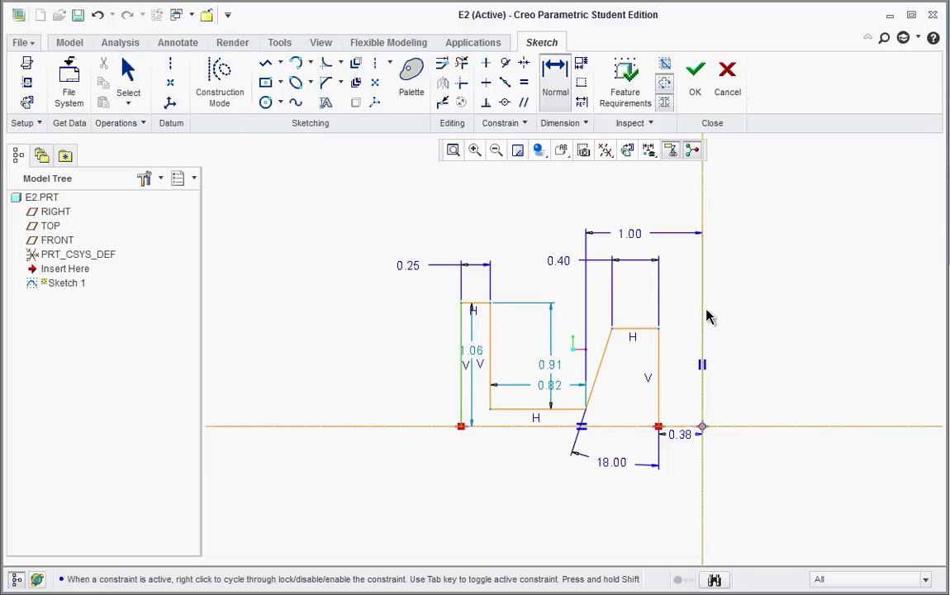
Place the left-post-to-centerline width dimension and set it to 2.50 after checking the PDF.
middle_click(565, 201)
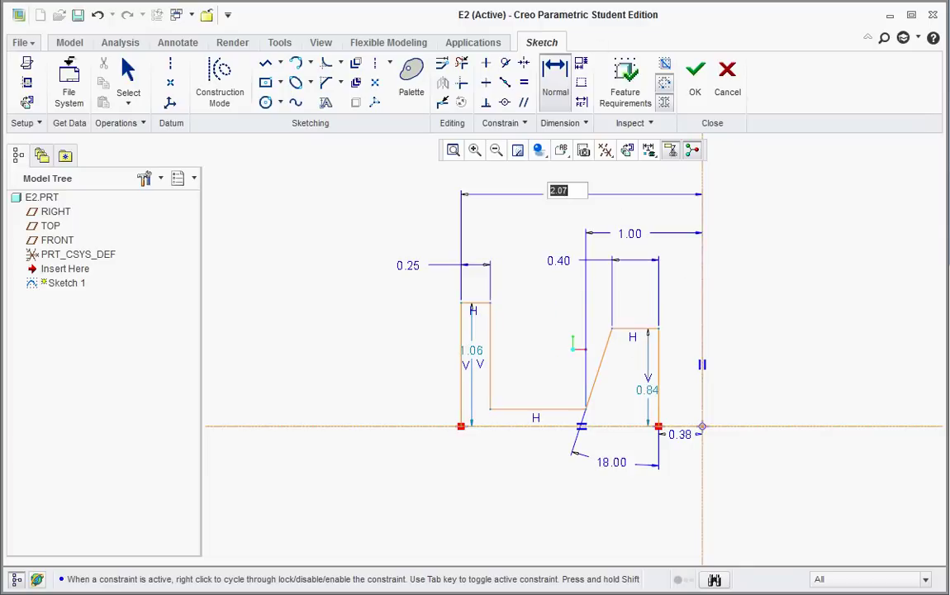
key("alt+Tab")
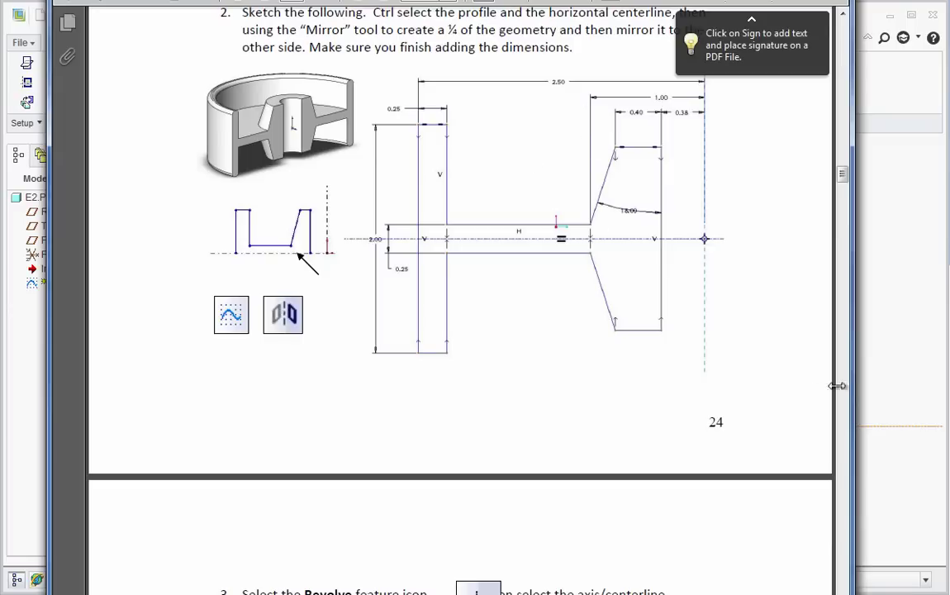
key("alt+Tab")
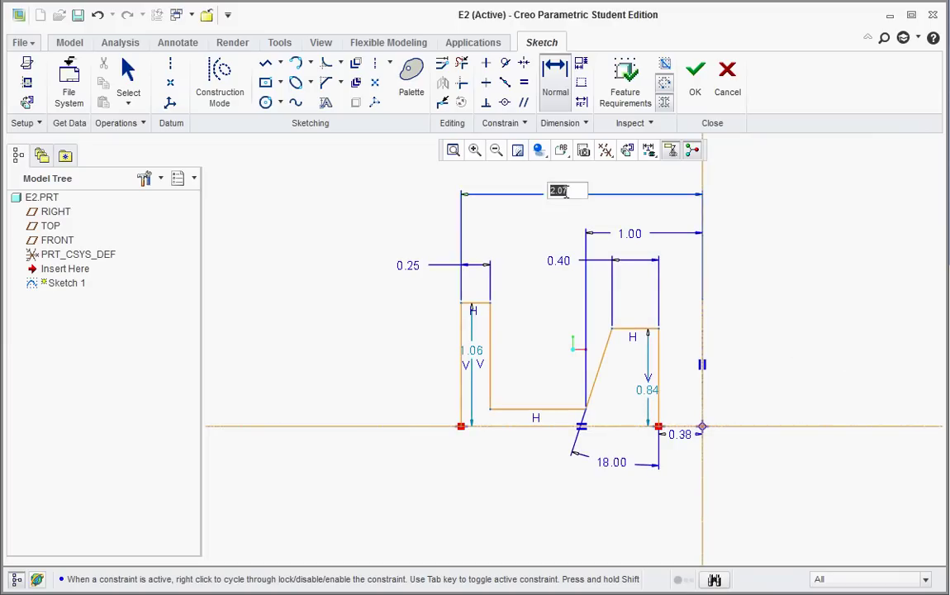
type("2.5")
key("Return")
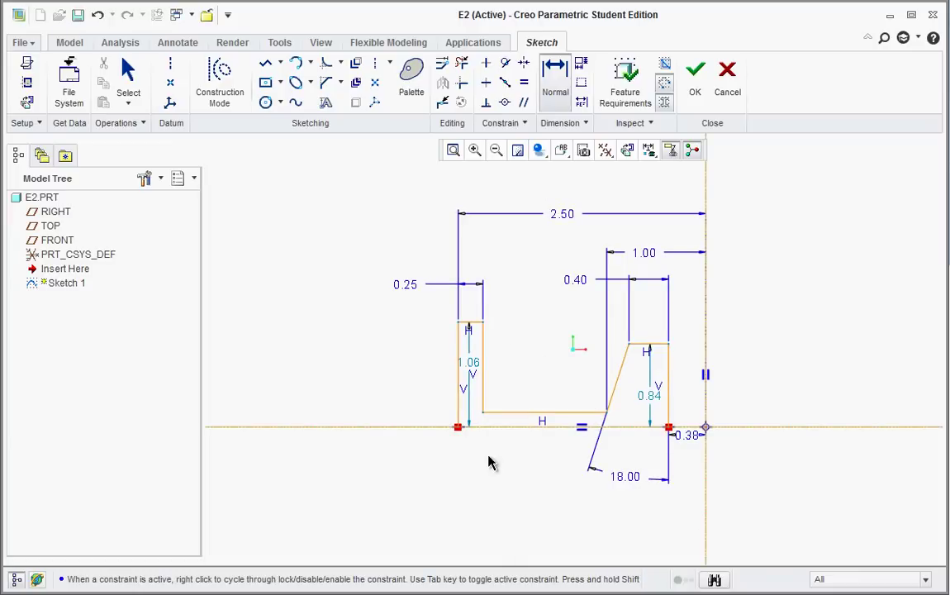
Box-select the whole half profile and mirror it about the horizontal centreline.
middle_click(395, 360)
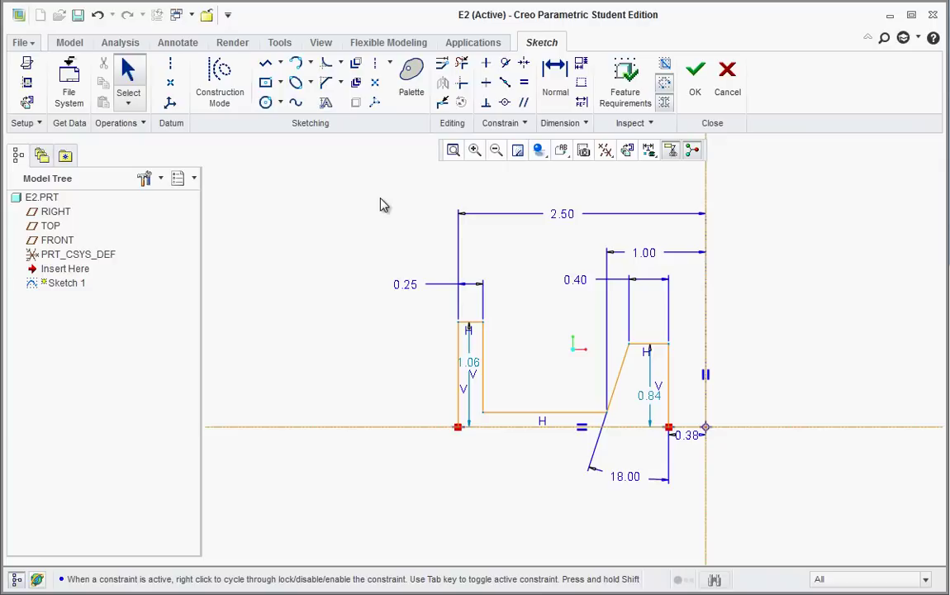
mouse_move(380, 199)
left_mouse_down()
mouse_move(417, 253)
mouse_move(468, 293)
mouse_move(634, 395)
mouse_move(692, 480)
mouse_move(693, 498)
left_mouse_up()
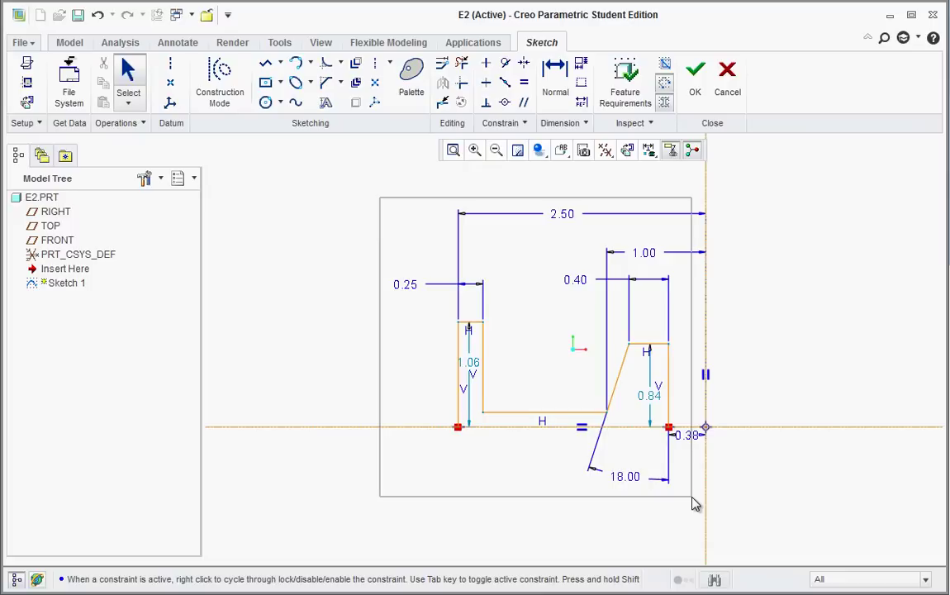
left_click_drag(695, 504, 689, 496)
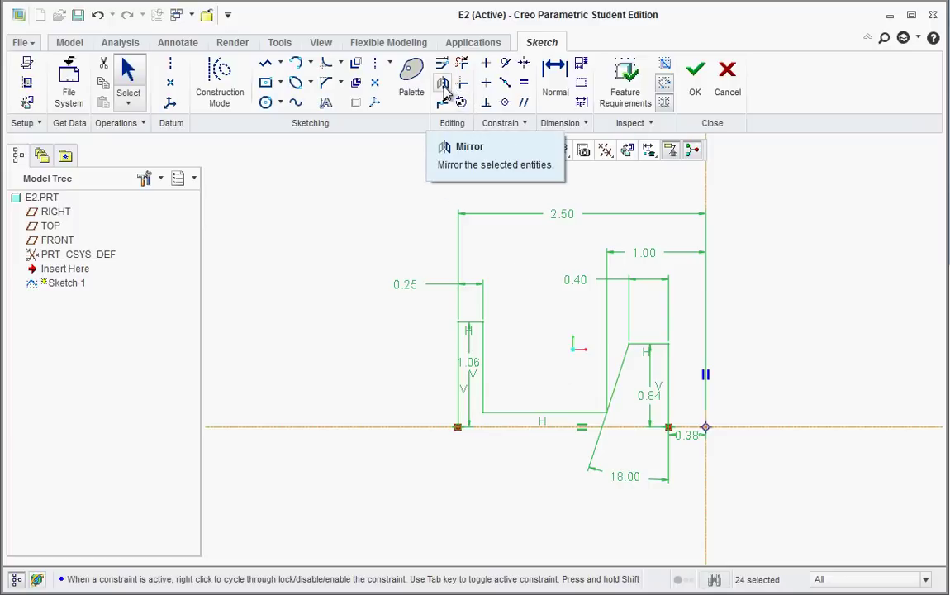
left_click(444, 88)
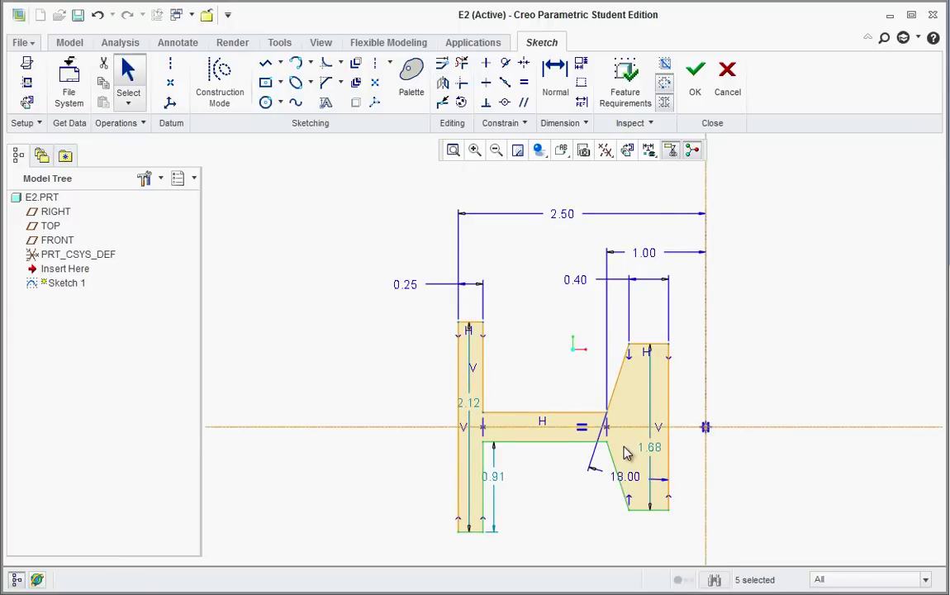
Move the 2.12 height dimension left of the leg and confirm its value as 2.12.
scroll(623, 450, "down", 1)
scroll(611, 442, "up", 1)
scroll(597, 438, "down", 1)
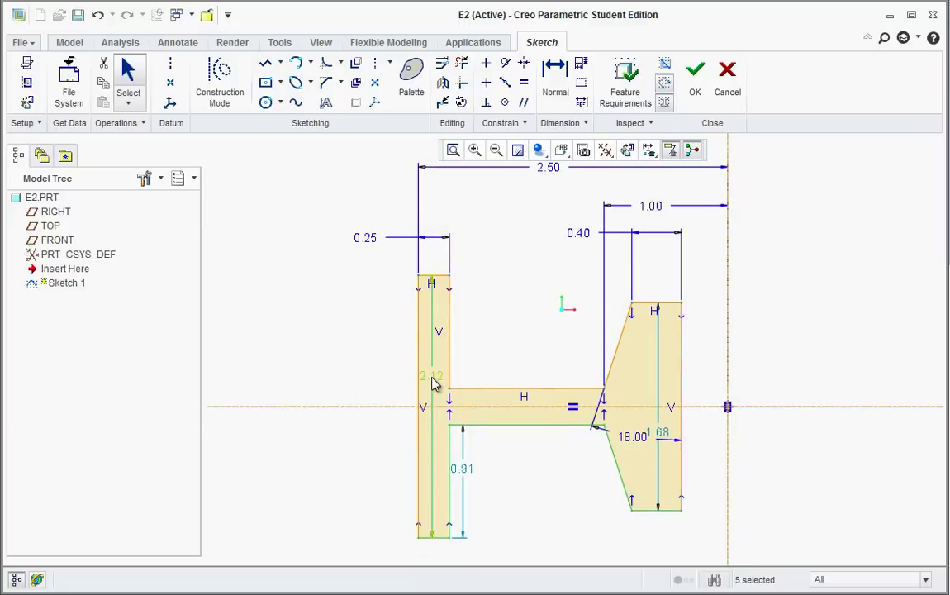
left_click_drag(435, 384, 371, 398)
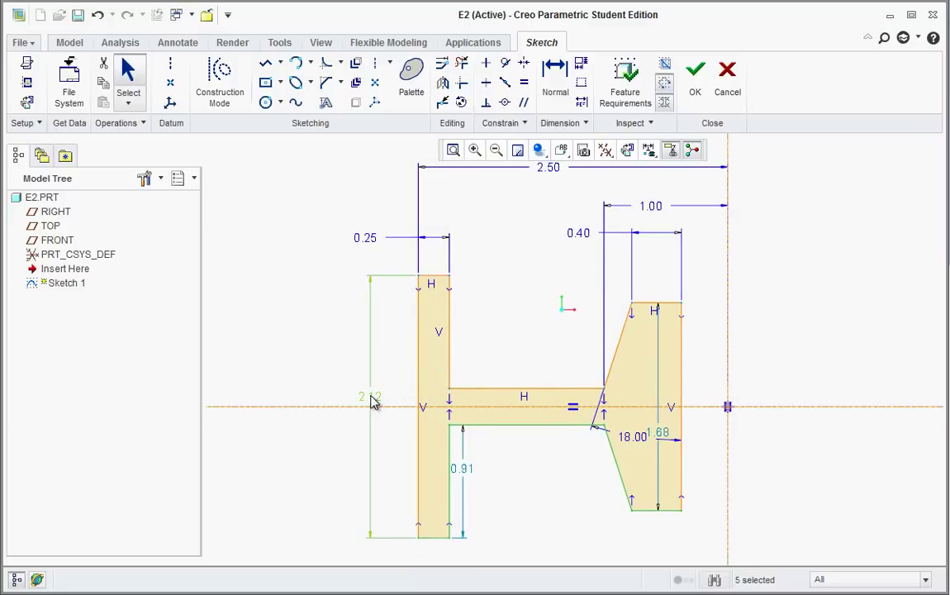
double_click(371, 395)
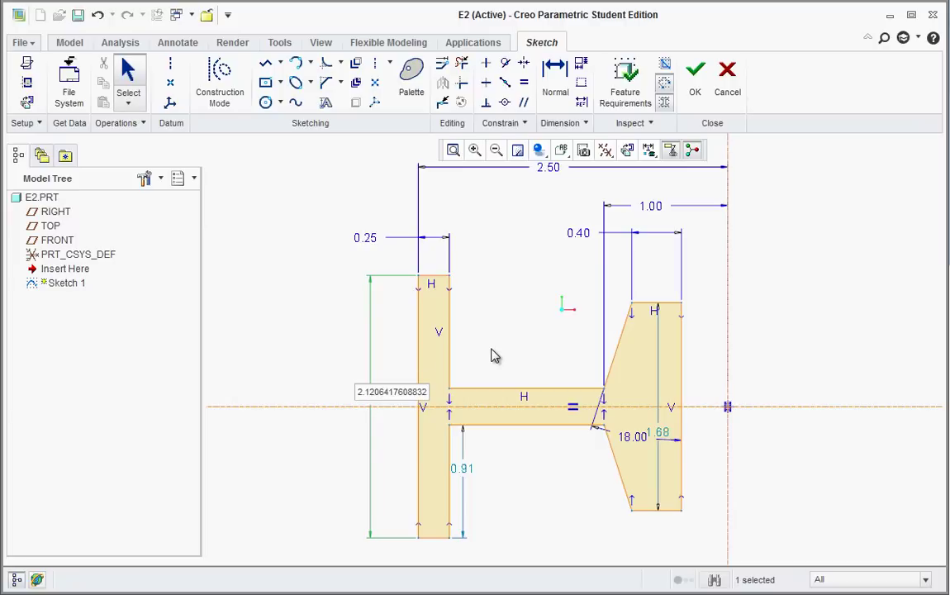
key("BackSpace")
key("BackSpace")
key("BackSpace")
key("BackSpace")
key("BackSpace")
key("BackSpace")
key("BackSpace")
key("BackSpace")
key("BackSpace")
key("BackSpace")
key("BackSpace")
key("BackSpace")
key("BackSpace")
key("BackSpace")
key("BackSpace")
type("2.12")
key("Return")
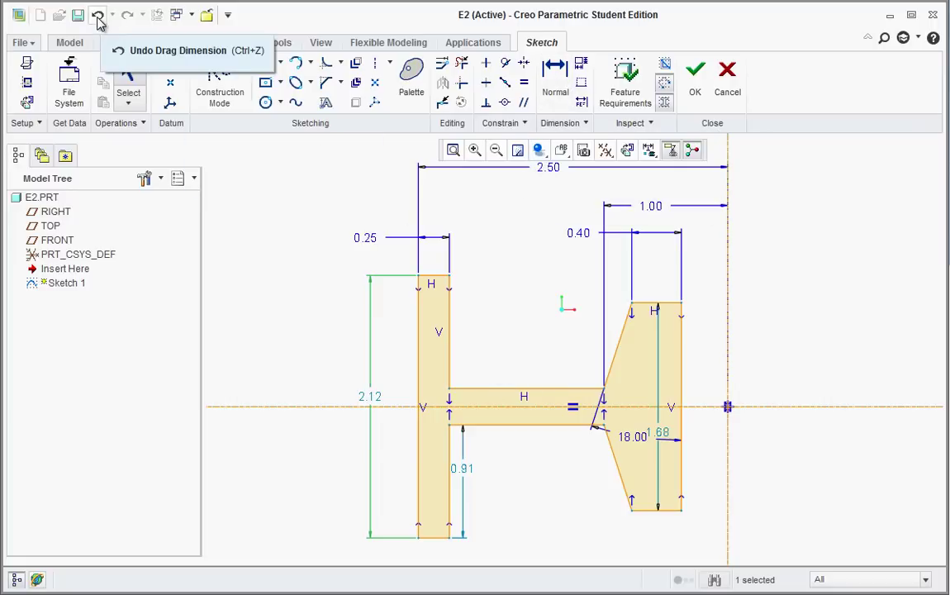
Dimension the web thickness at 0.25 and the overall height at 2.00, then switch to the reference PDF.
left_click(556, 83)
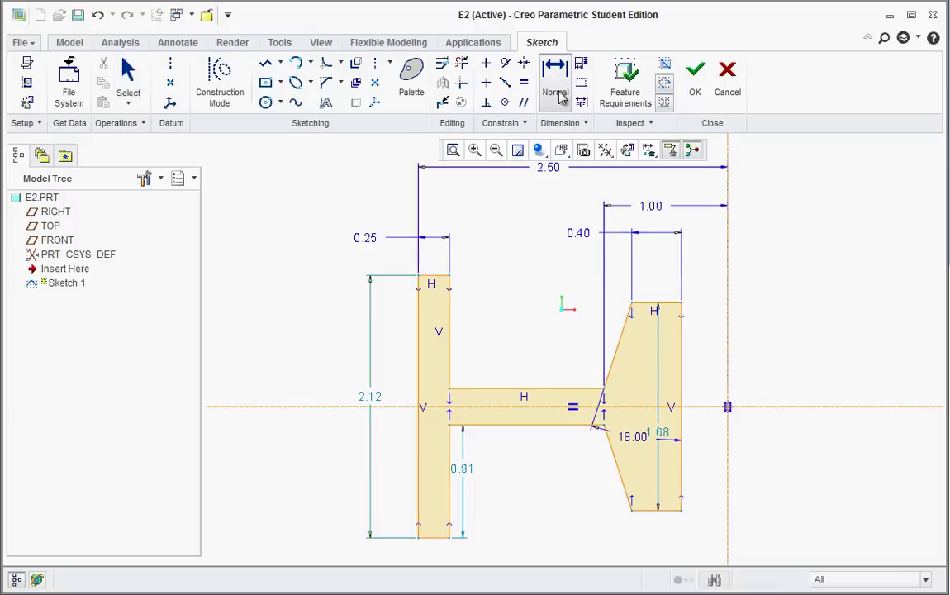
left_click(507, 388)
left_click(521, 425)
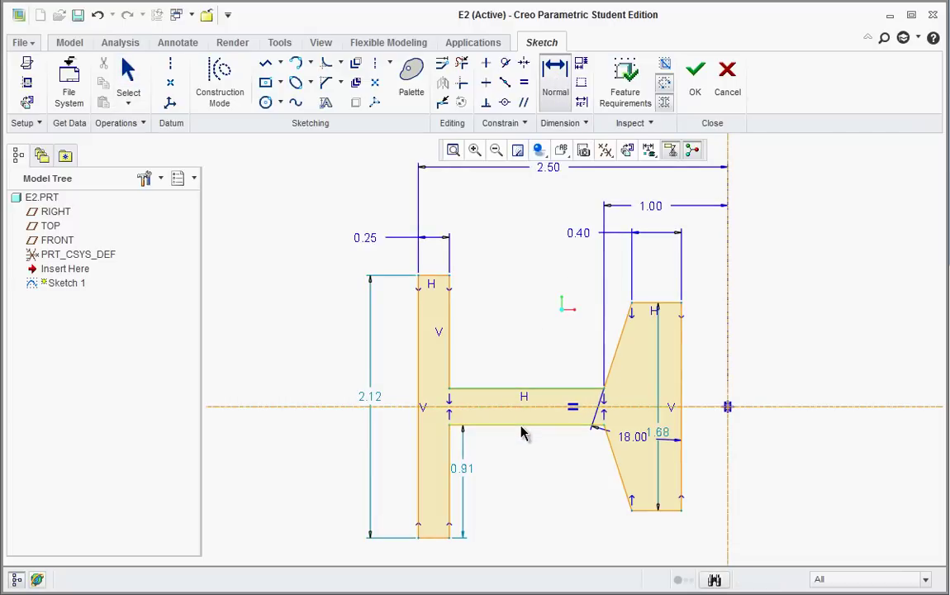
middle_click(327, 393)
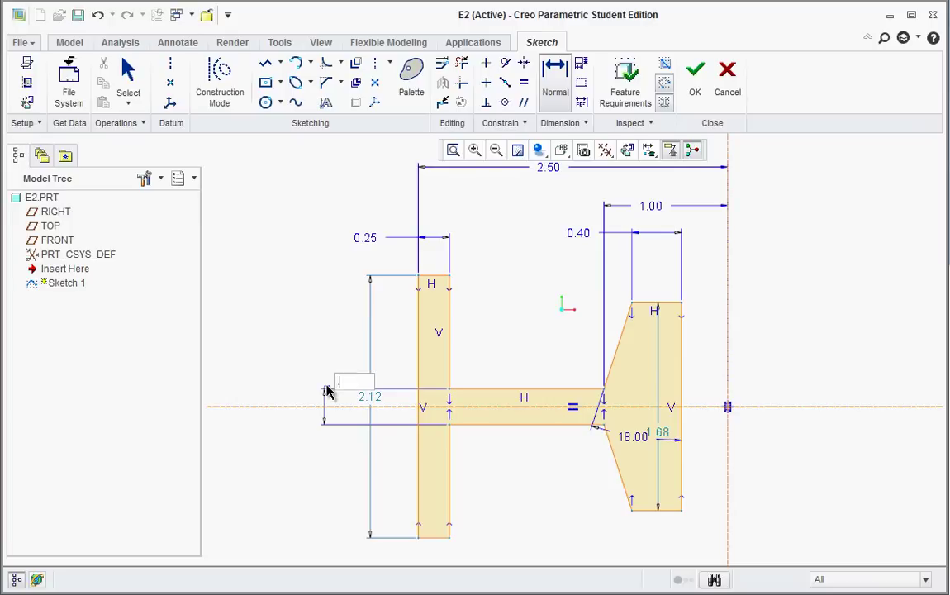
type(".25")
key("Return")
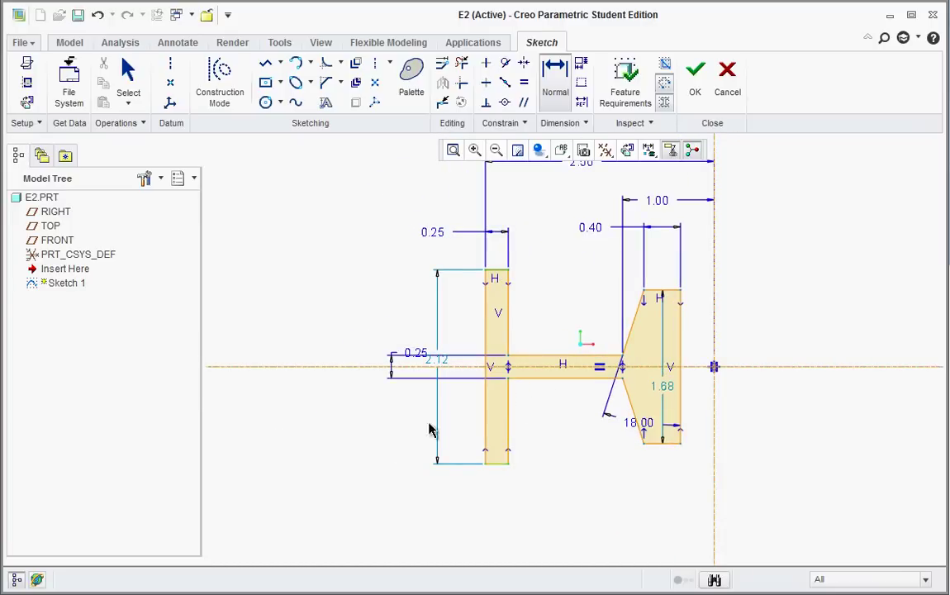
middle_click(359, 390)
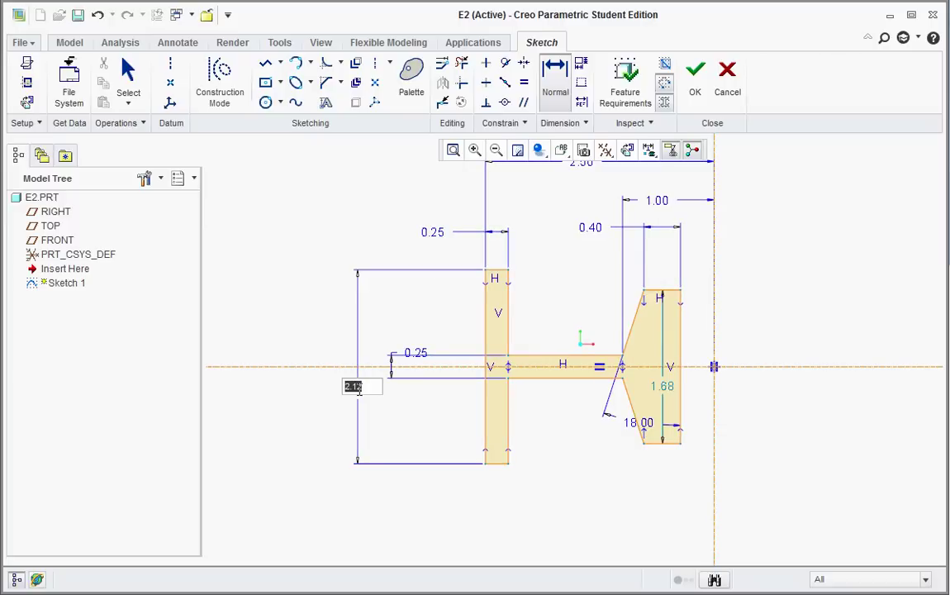
type("2")
key("Return")
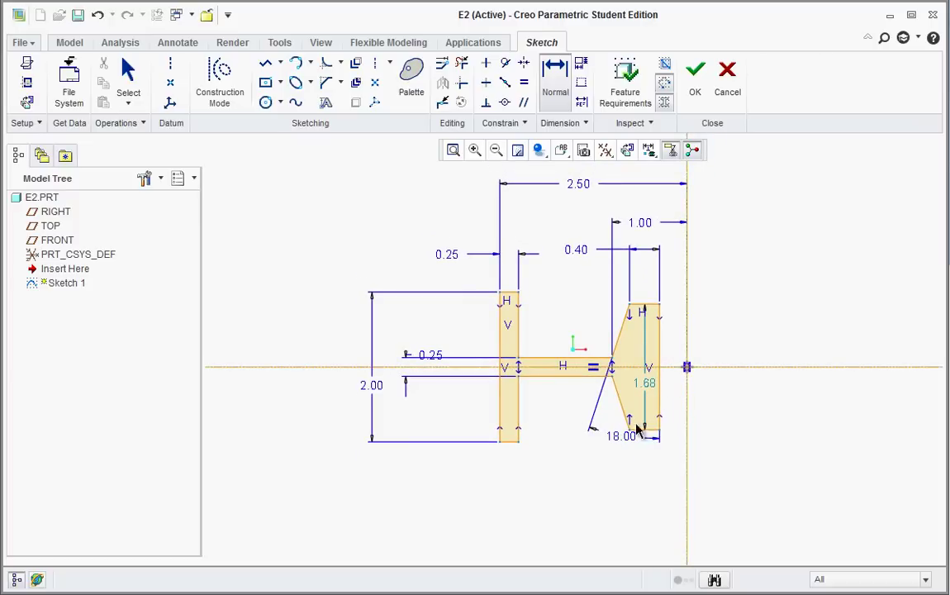
key("alt+Tab")
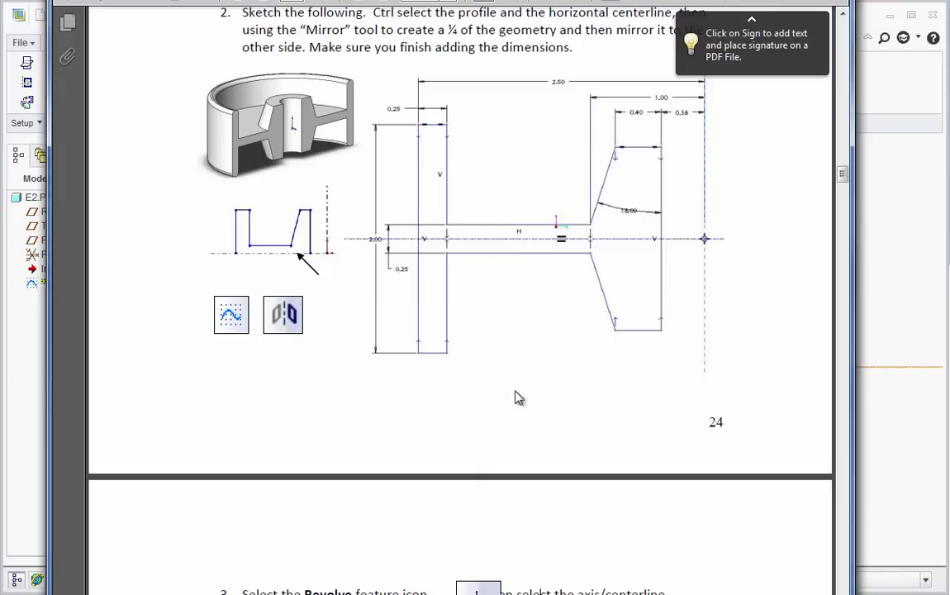
Return to the Creo sketch and select the 1.68 flange height dimension.
left_click(876, 427)
scroll(643, 331, "up", 2)
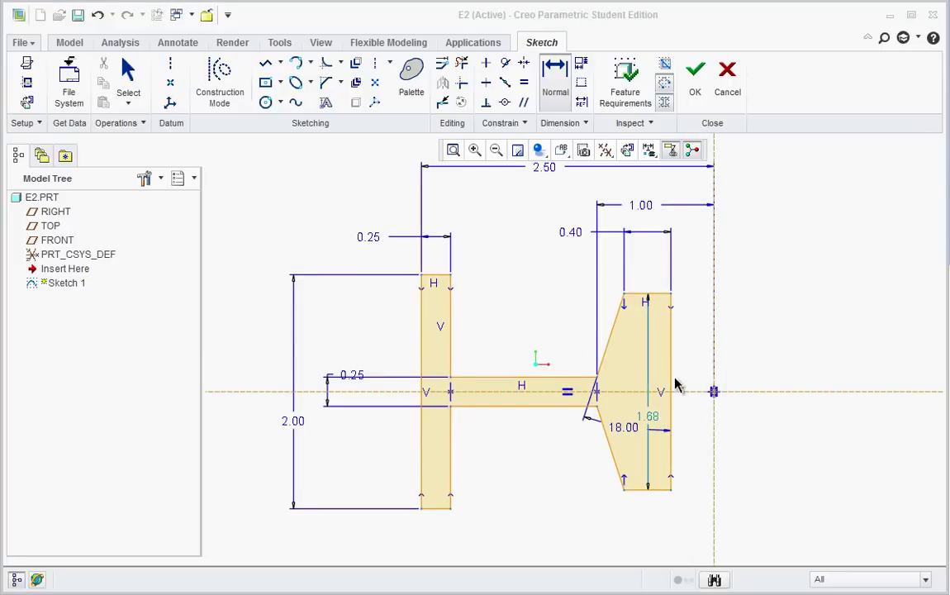
left_click(650, 419)
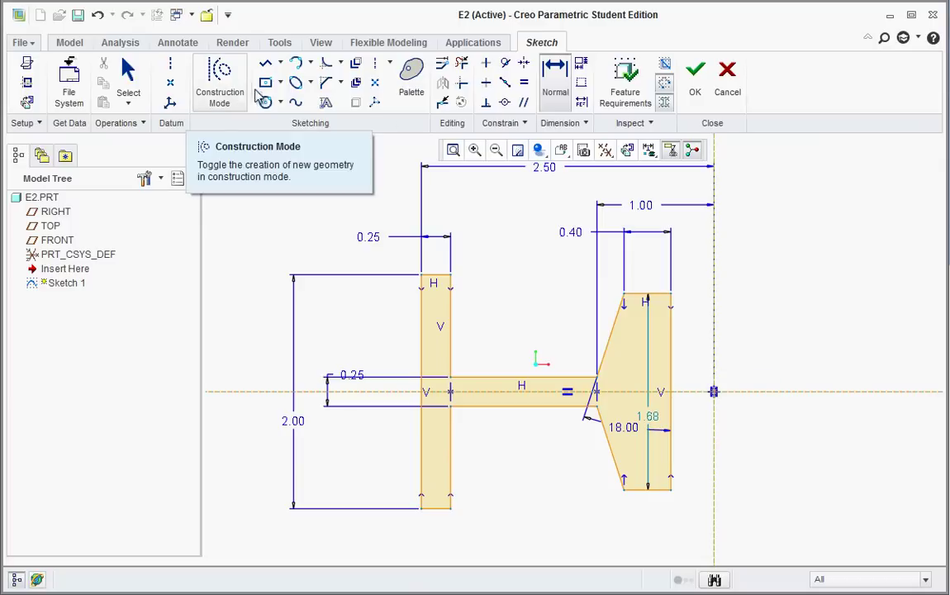
Dimension the right flange edge 0.375 from the vertical centreline.
left_click(670, 353)
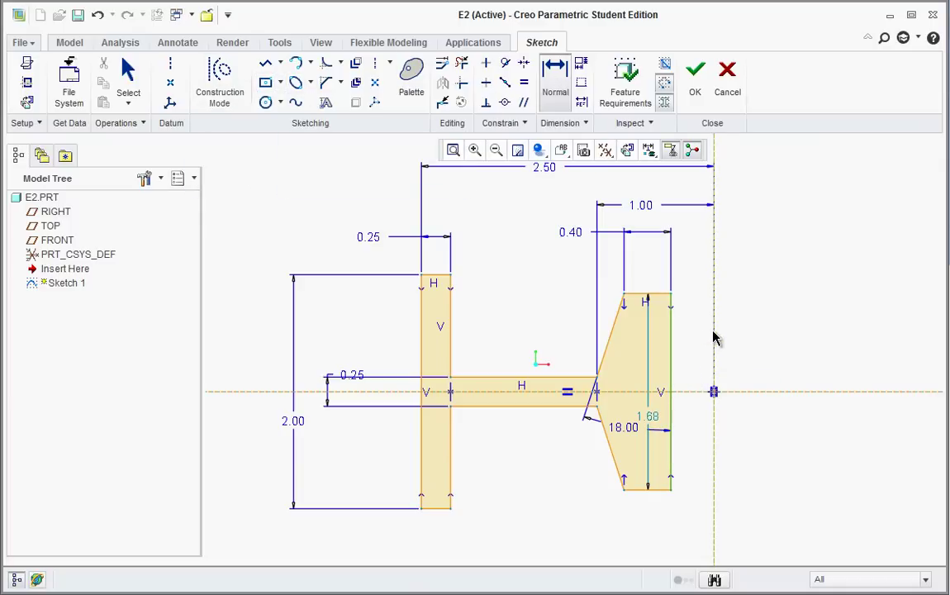
left_click(714, 339)
middle_click(692, 337)
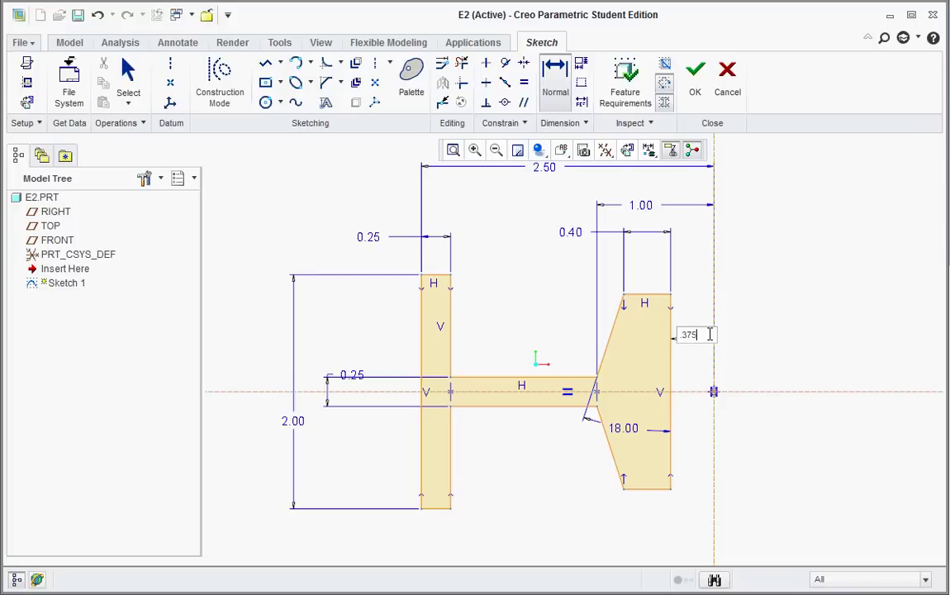
key("Return")
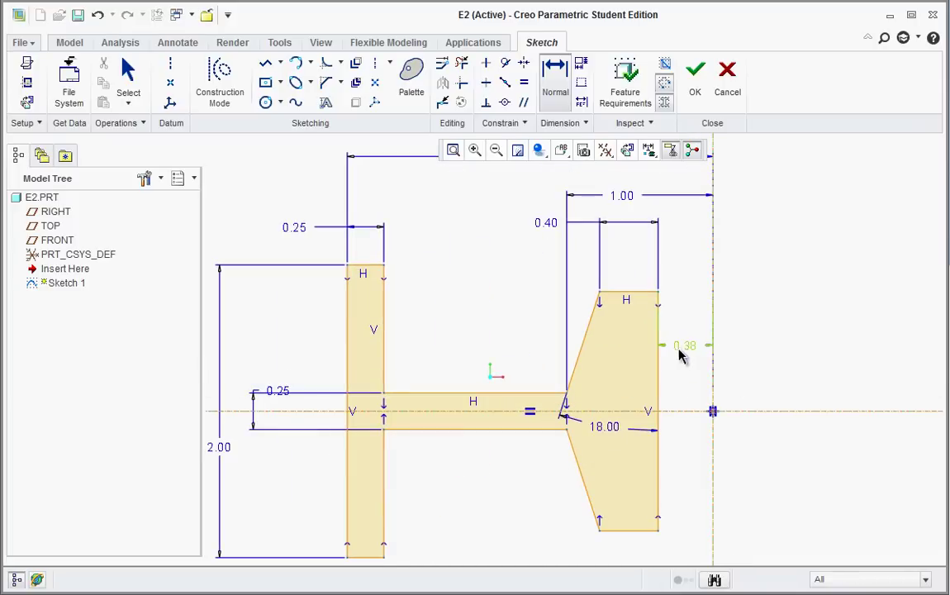
left_click(757, 339)
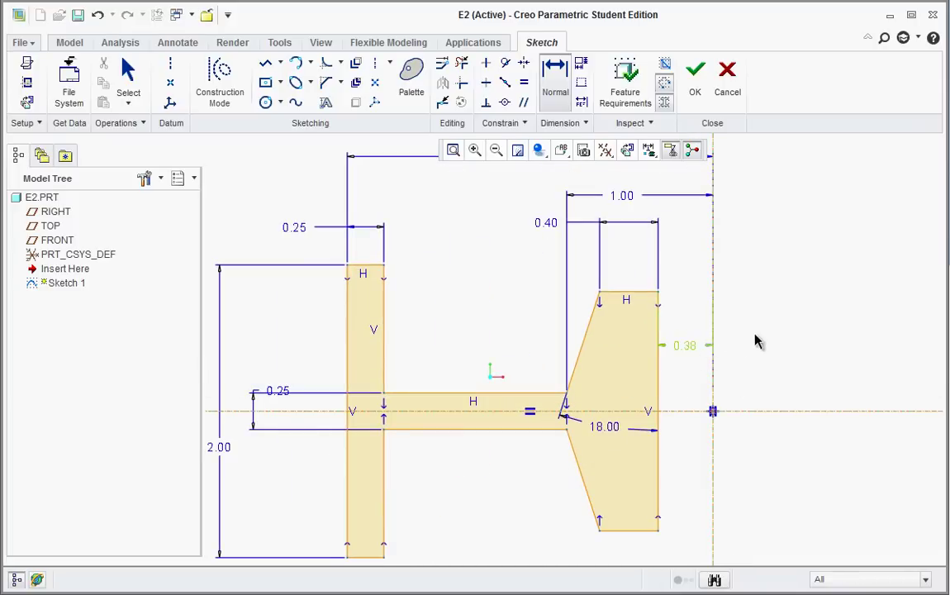
middle_click(723, 395)
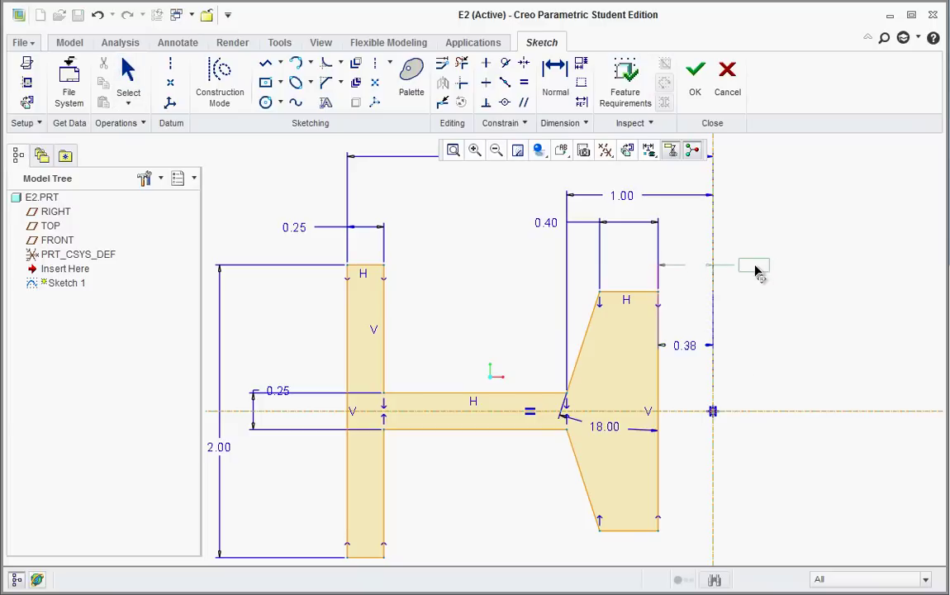
Reposition the 0.38, 18.00, 0.25, 2.00 and 2.50 dimensions neatly, then finish Sketch 1.
left_click_drag(756, 273, 759, 227)
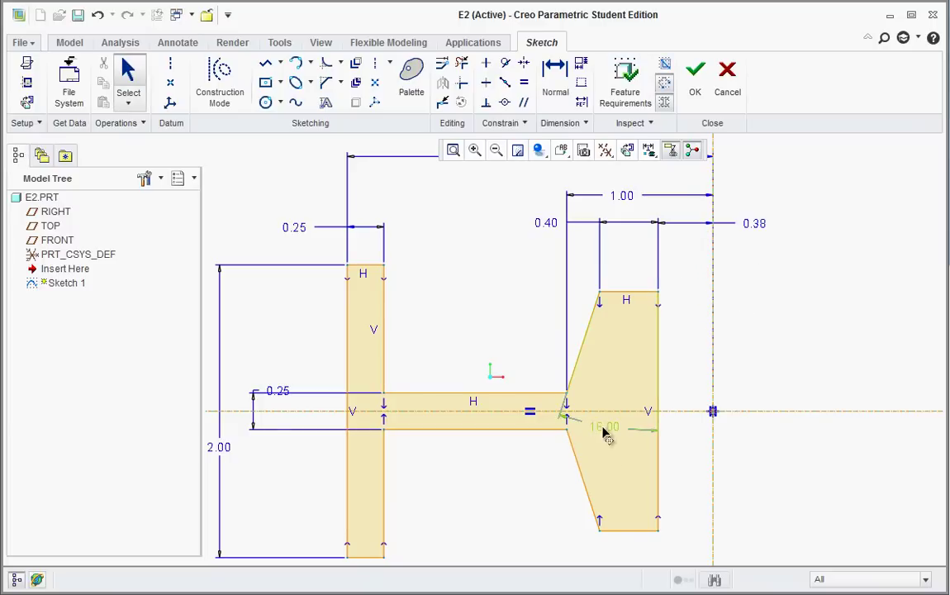
left_click_drag(607, 437, 581, 551)
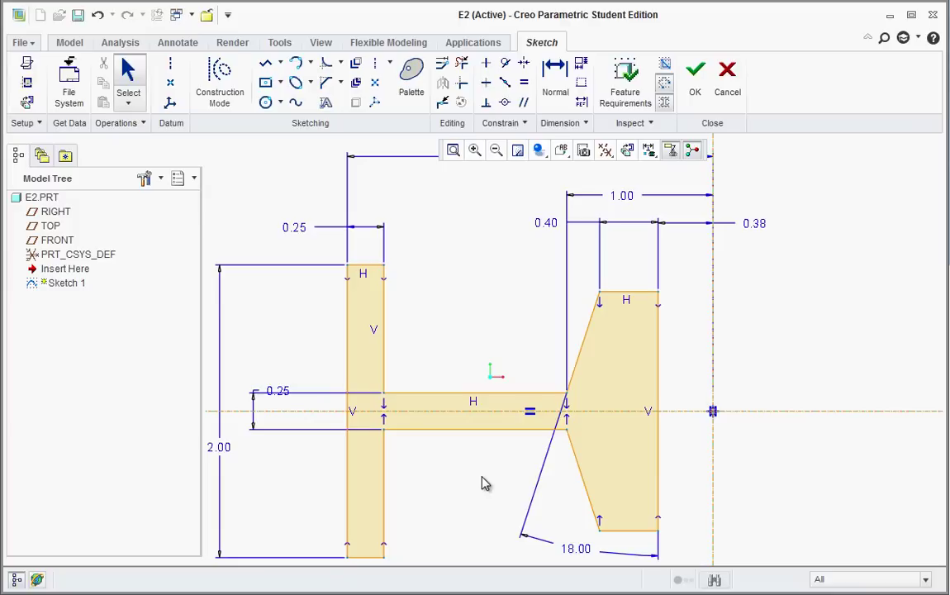
left_click_drag(284, 394, 306, 418)
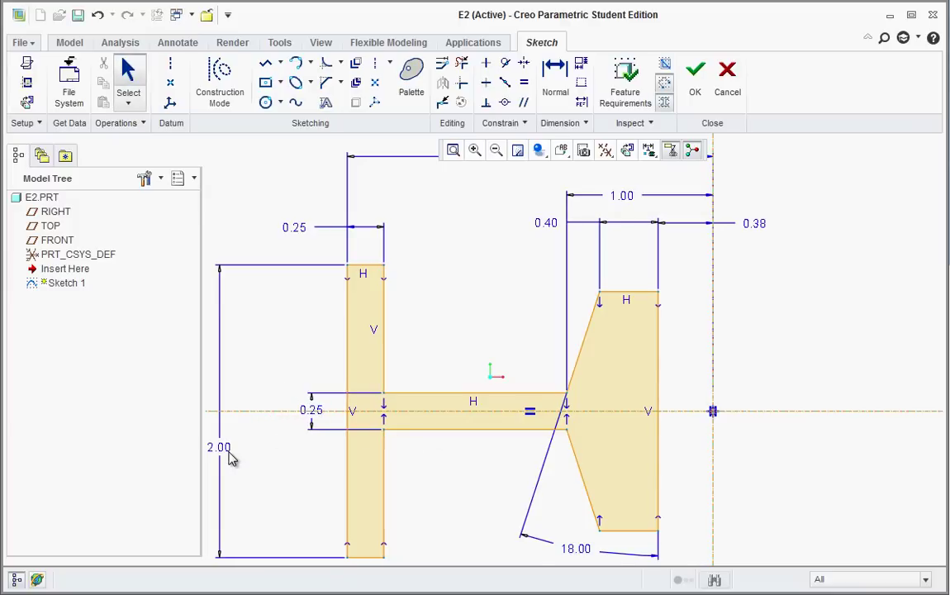
left_click_drag(232, 459, 276, 419)
scroll(537, 508, "up", 1)
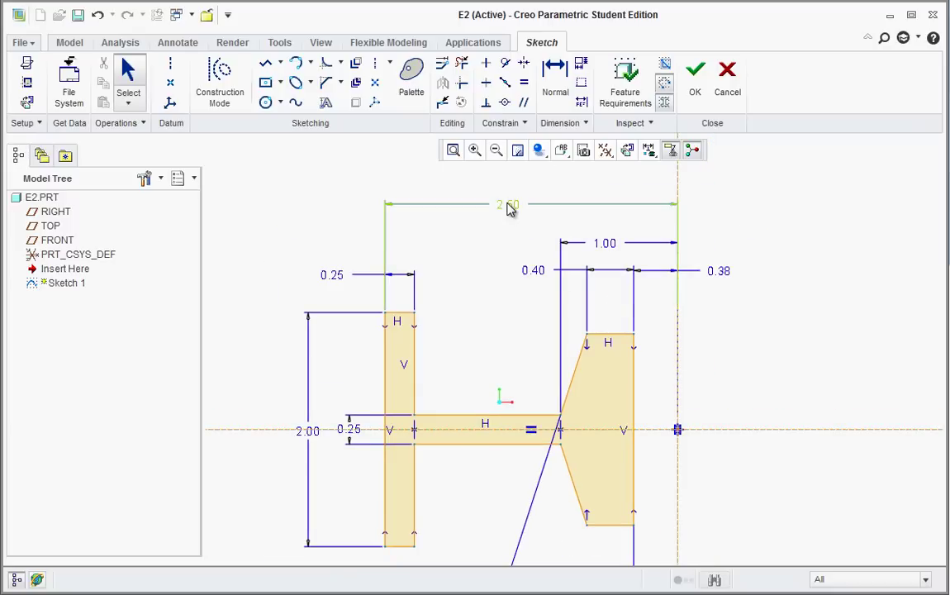
left_click_drag(510, 209, 543, 218)
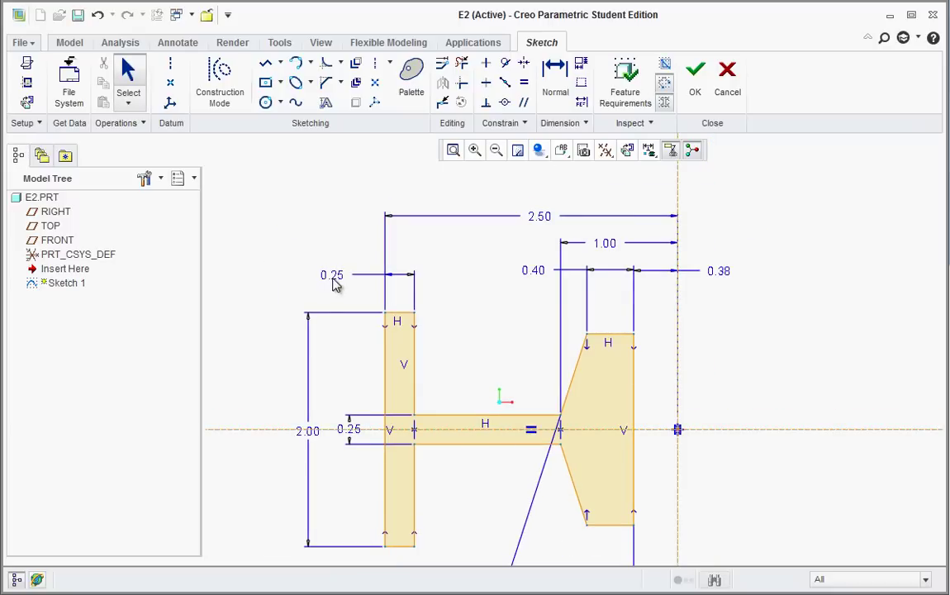
left_click_drag(340, 282, 306, 294)
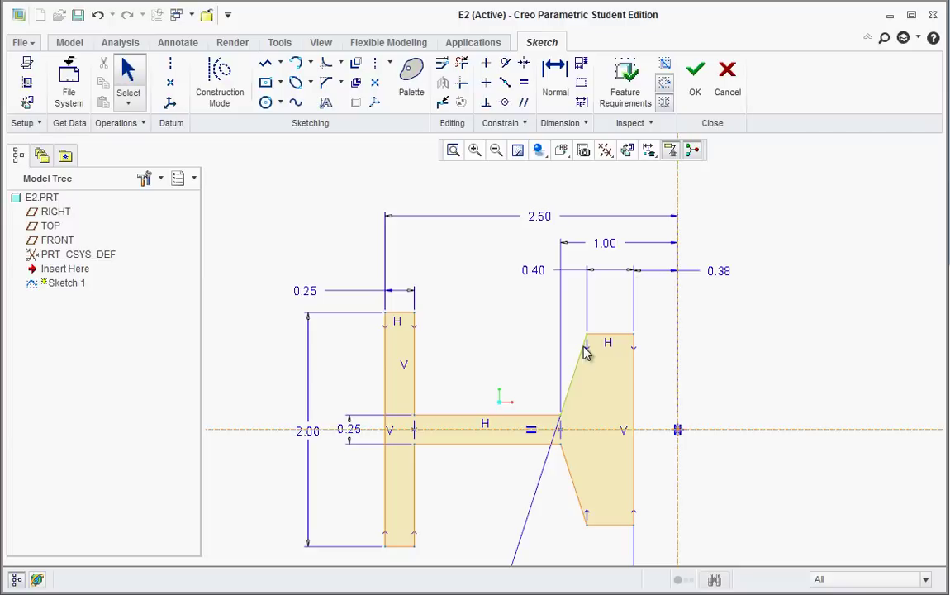
scroll(557, 400, "down", 3)
scroll(569, 483, "down", 2)
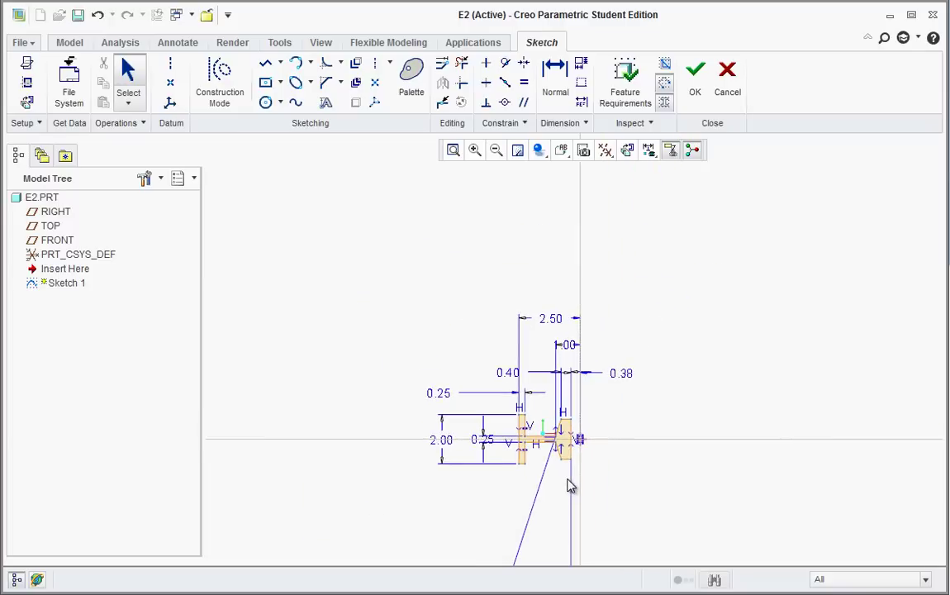
scroll(568, 483, "up", 4)
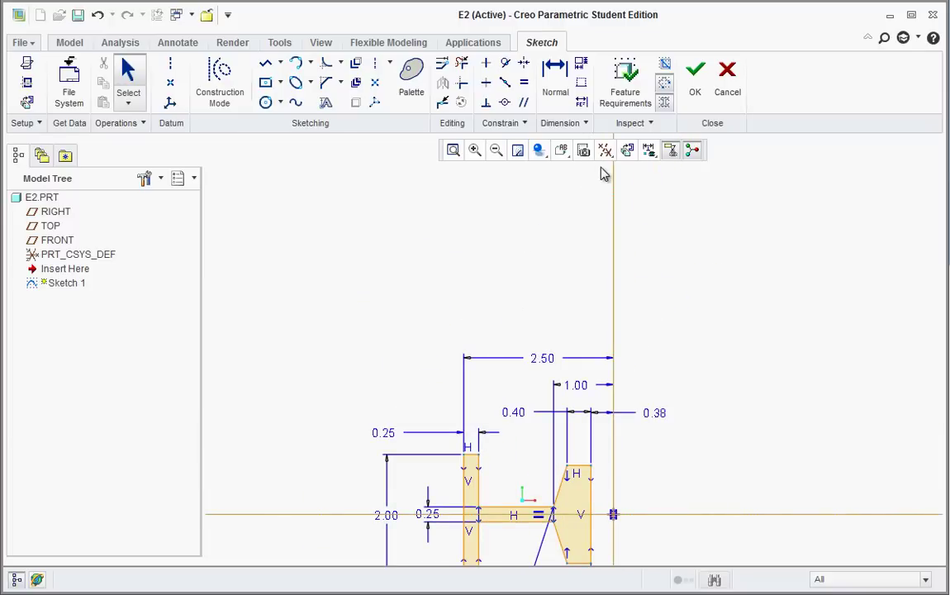
scroll(428, 285, "down", 3)
scroll(453, 408, "up", 3)
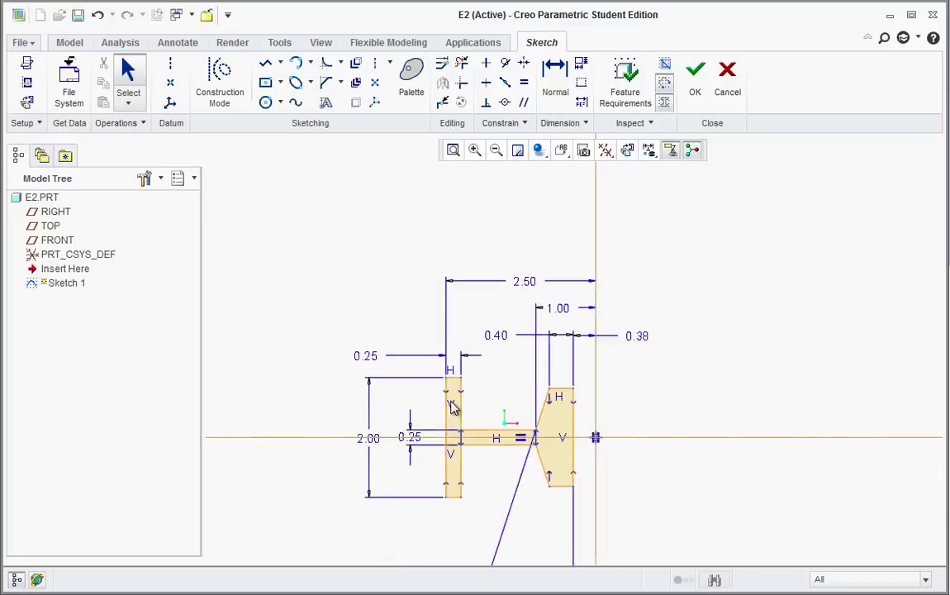
left_click(695, 72)
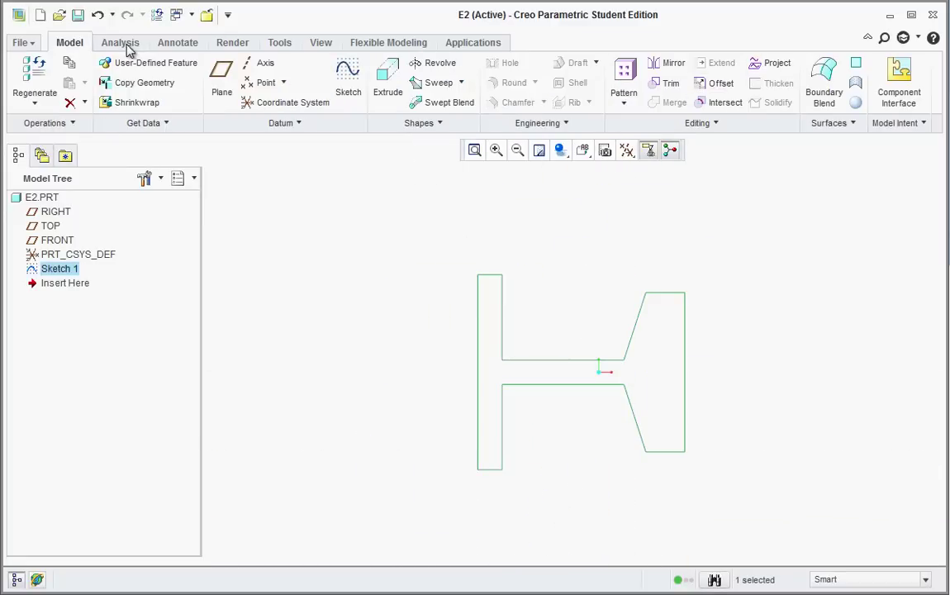
Start a 360° revolve of Sketch 1 and turn on coordinate system display.
left_click(437, 68)
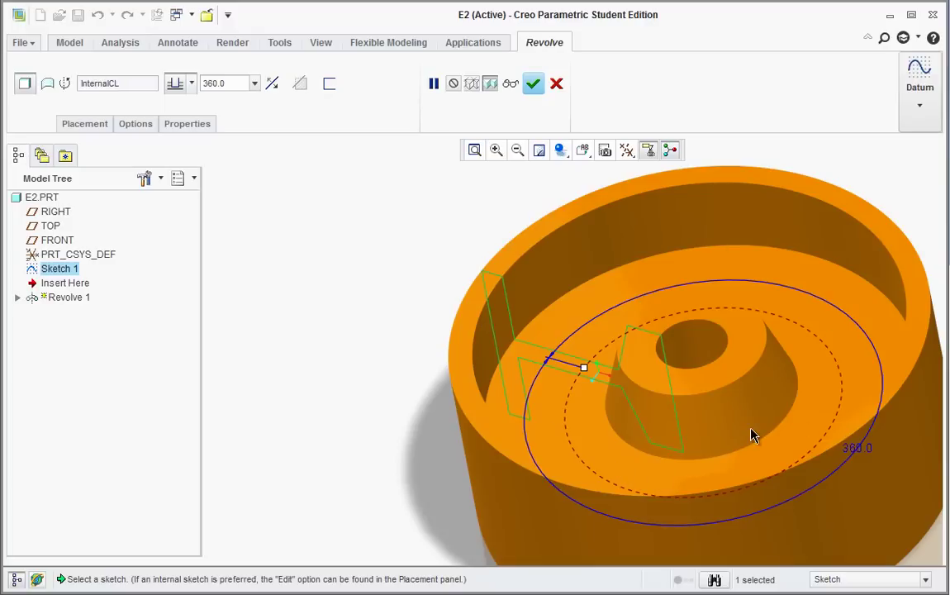
left_click(628, 152)
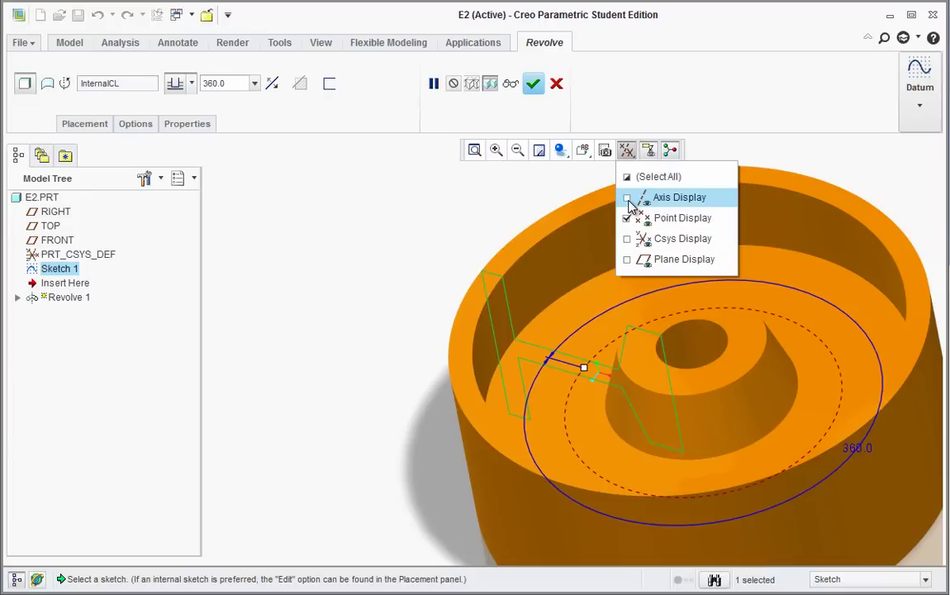
left_click(629, 239)
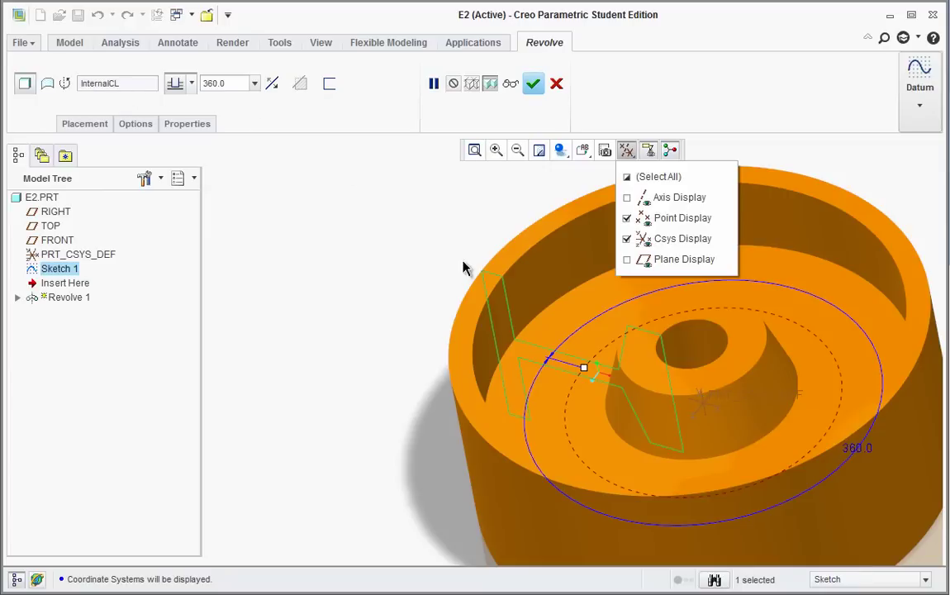
left_click(437, 233)
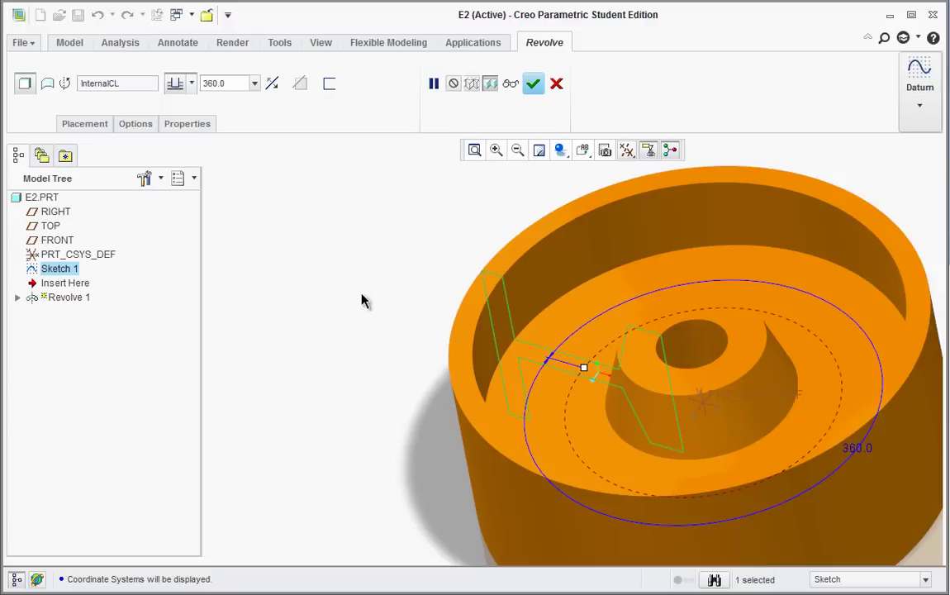
middle_click_drag(880, 463, 778, 451, "shift")
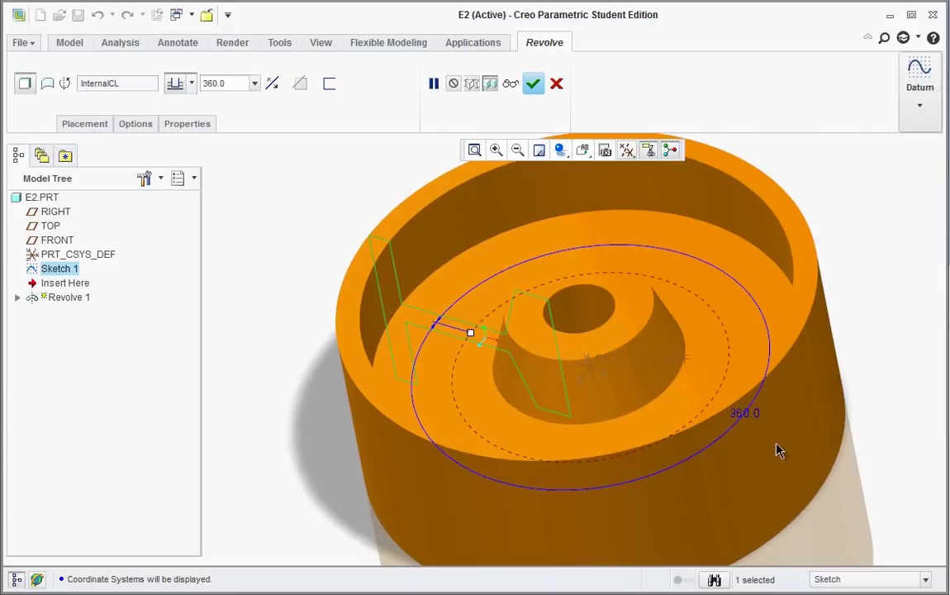
Finish Revolve 1, show it Shading With Edges, and hide coordinate systems and the spin centre.
left_click(534, 85)
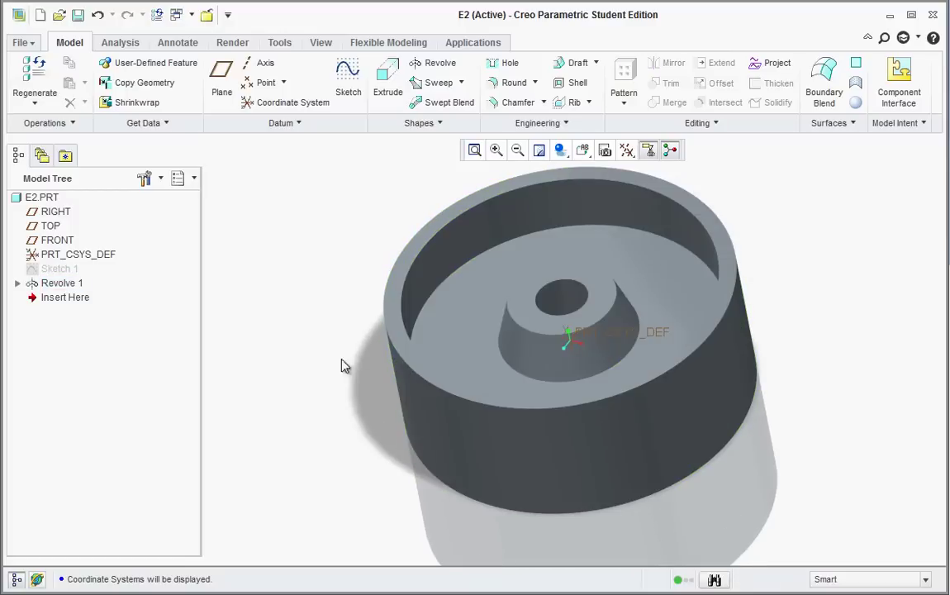
mouse_move(276, 279)
middle_mouse_down()
mouse_move(299, 270)
mouse_move(293, 279)
middle_mouse_up()
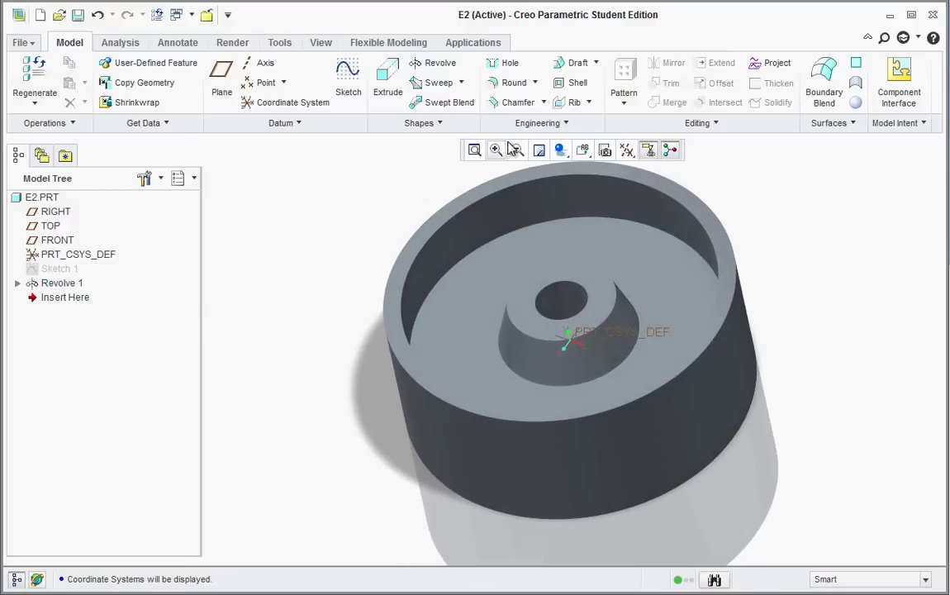
left_click(560, 151)
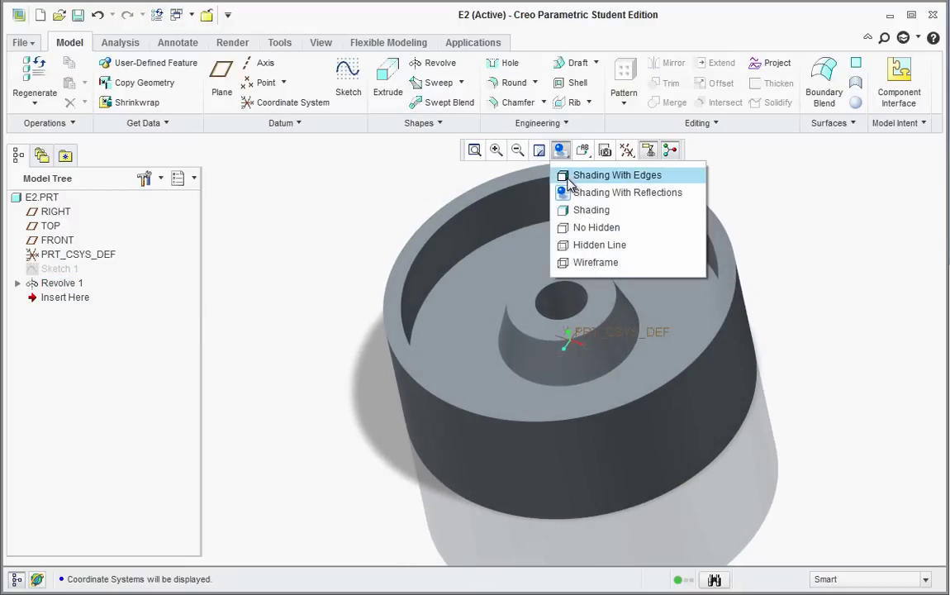
left_click(595, 175)
middle_click_drag(288, 342, 299, 397)
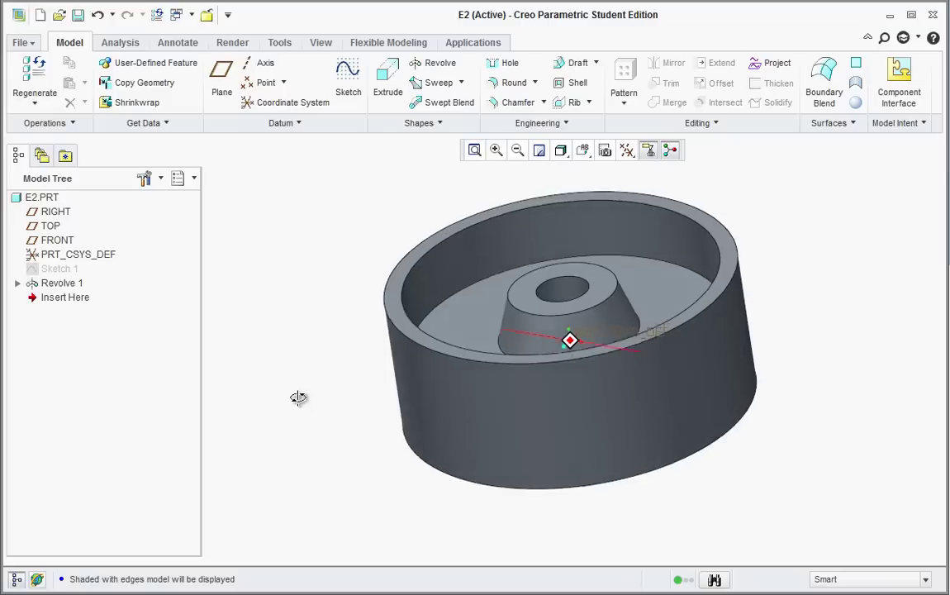
left_click(626, 150)
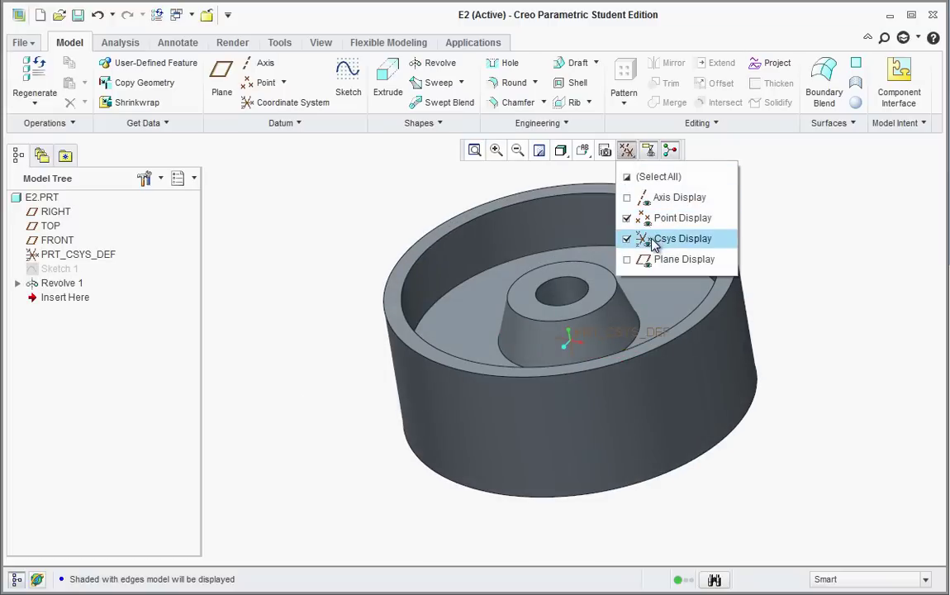
left_click(651, 239)
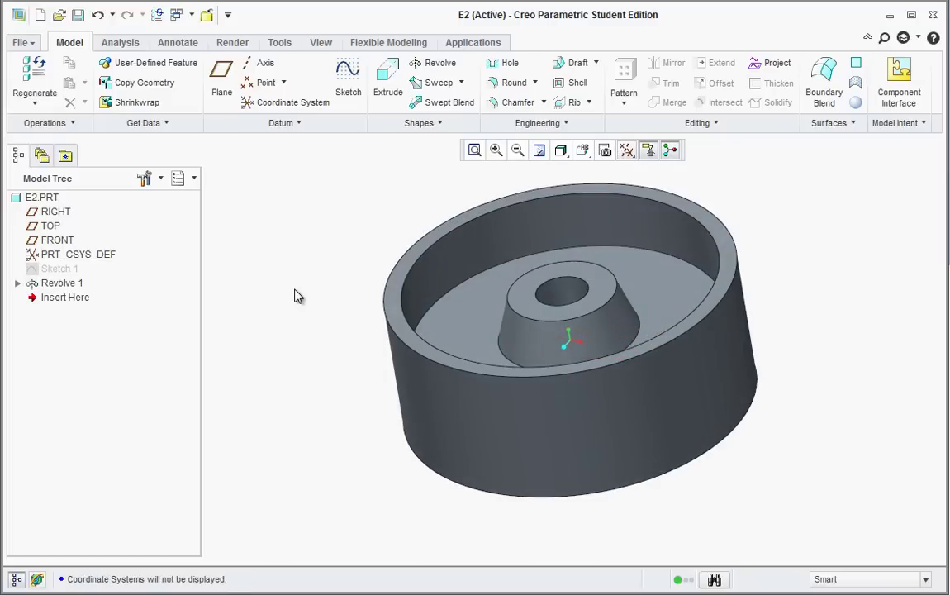
middle_click_drag(297, 295, 245, 258)
left_click(670, 150)
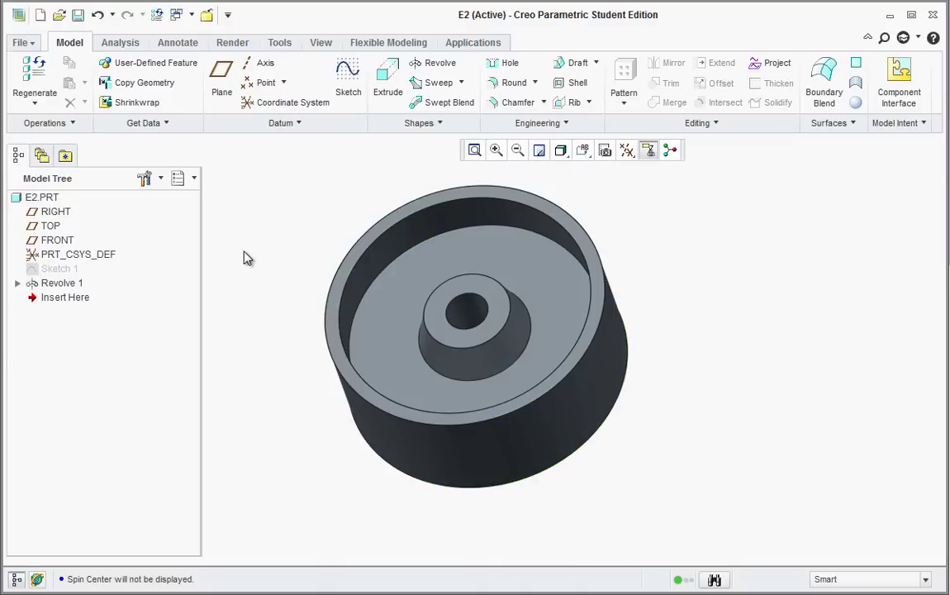
Add Round 1 with a 0.10 radius on the part's rim edges.
left_click(507, 82)
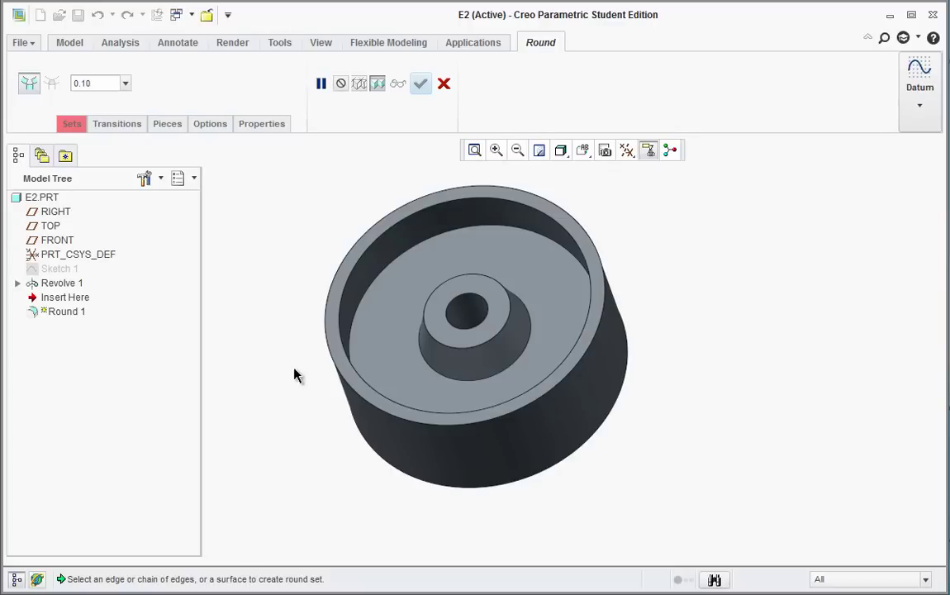
left_click(332, 362)
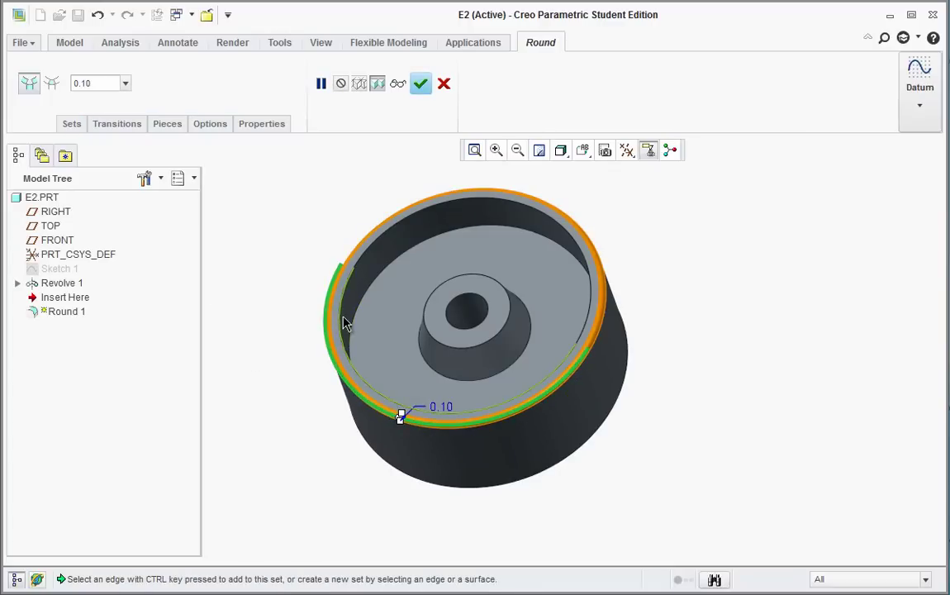
left_click(345, 323, "ctrl")
middle_click_drag(393, 489, 375, 409)
scroll(374, 409, "up", 2)
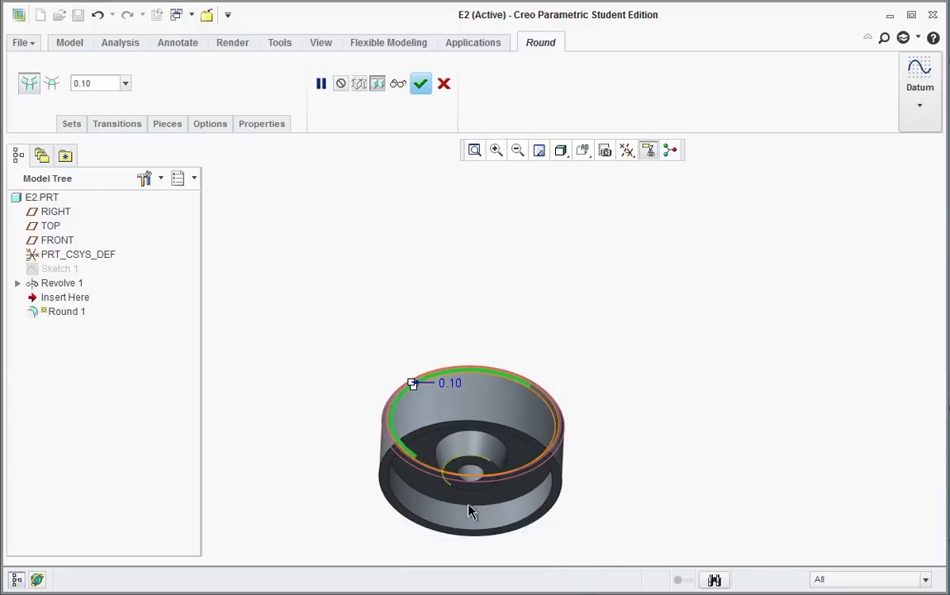
scroll(525, 498, "down", 2)
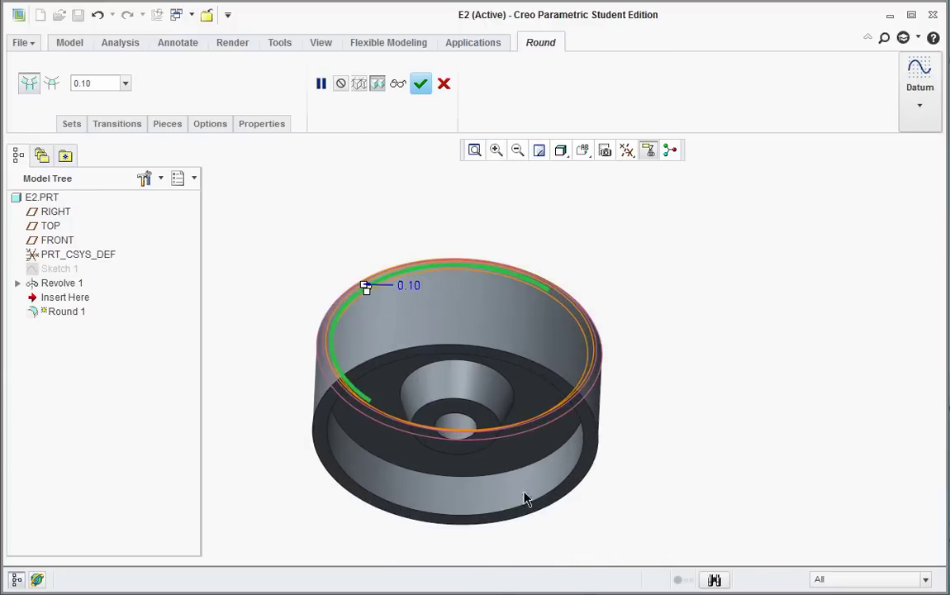
left_click(601, 435)
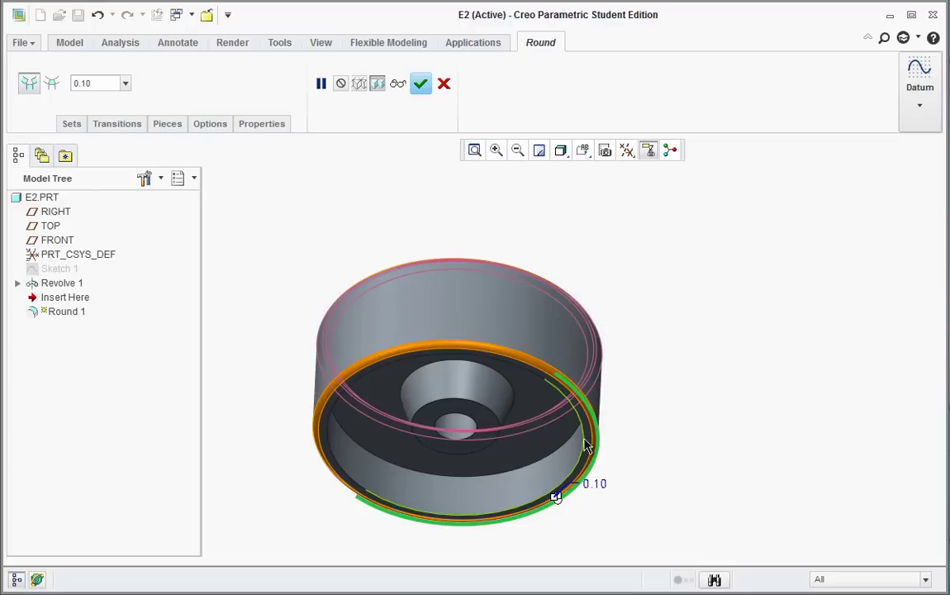
scroll(555, 486, "down", 2)
scroll(577, 475, "up", 4)
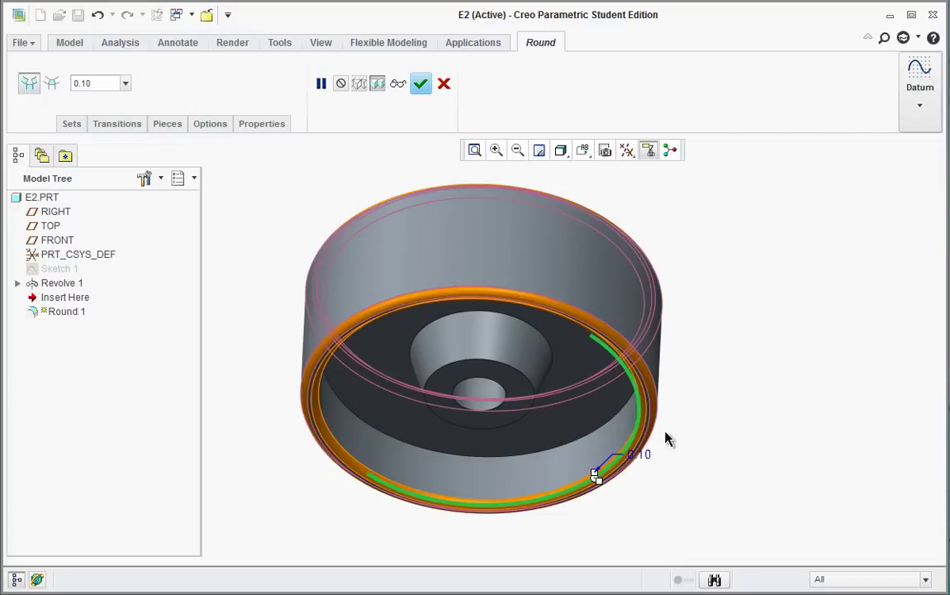
mouse_move(703, 409)
middle_mouse_down()
mouse_move(707, 464)
mouse_move(702, 401)
middle_mouse_up()
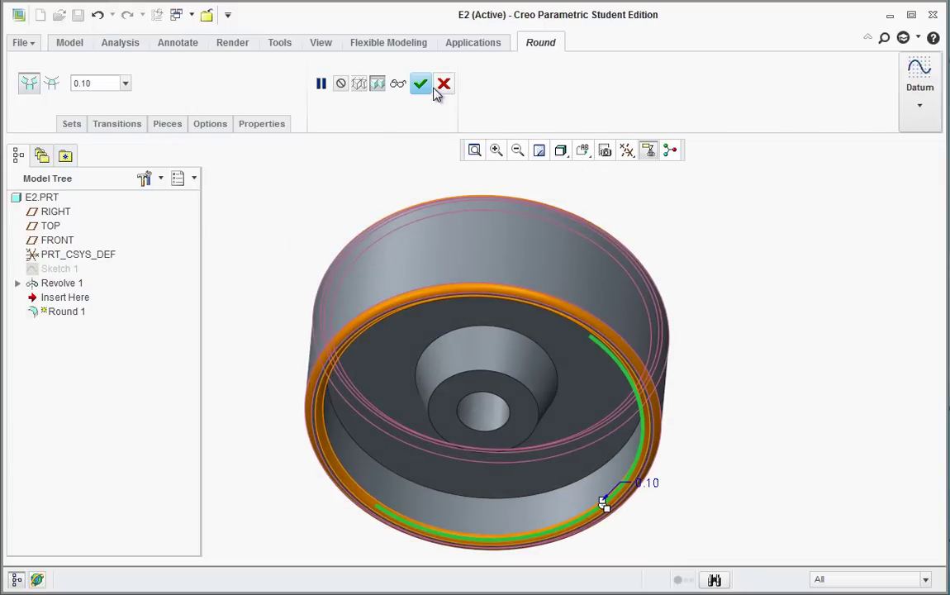
left_click(426, 86)
middle_click_drag(443, 322, 471, 318)
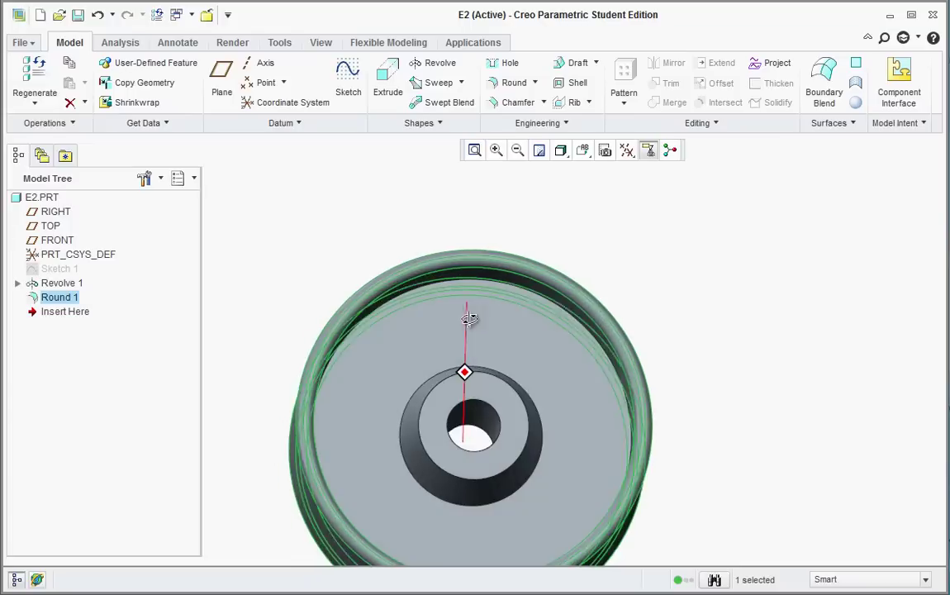
Add Round 2, a 0.56 radius on the inner edge where the cup floor meets the wall.
left_click(674, 288)
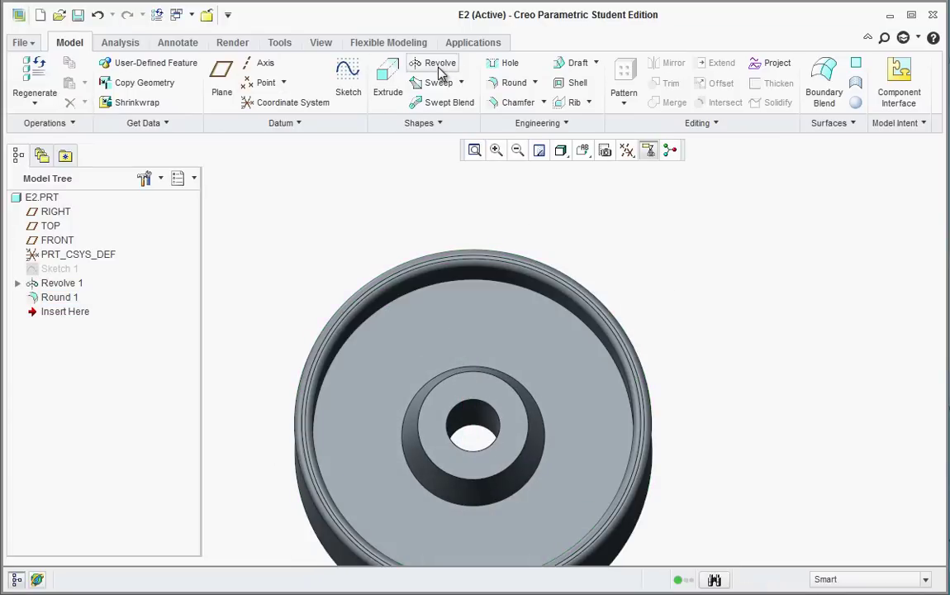
left_click(511, 84)
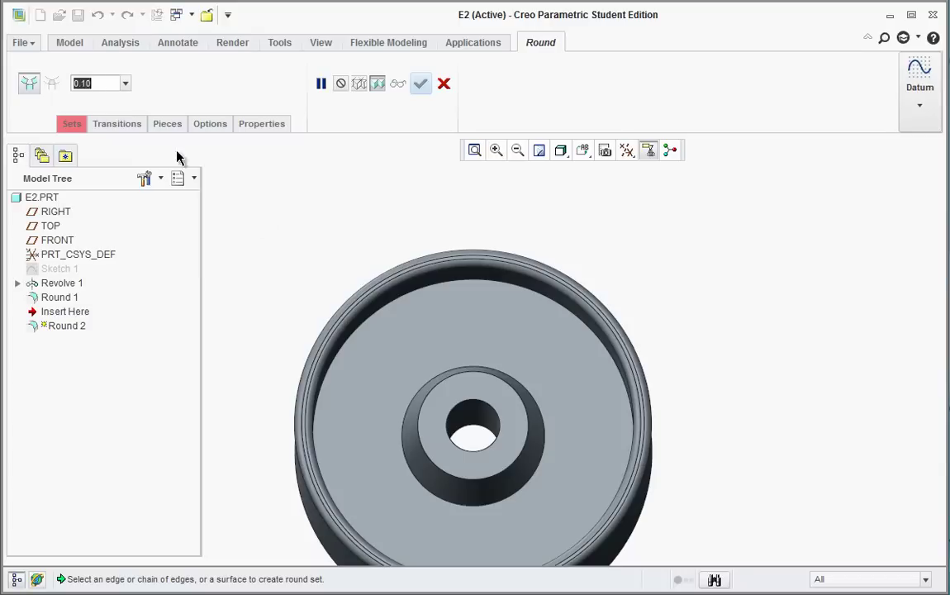
middle_click_drag(503, 366, 537, 347)
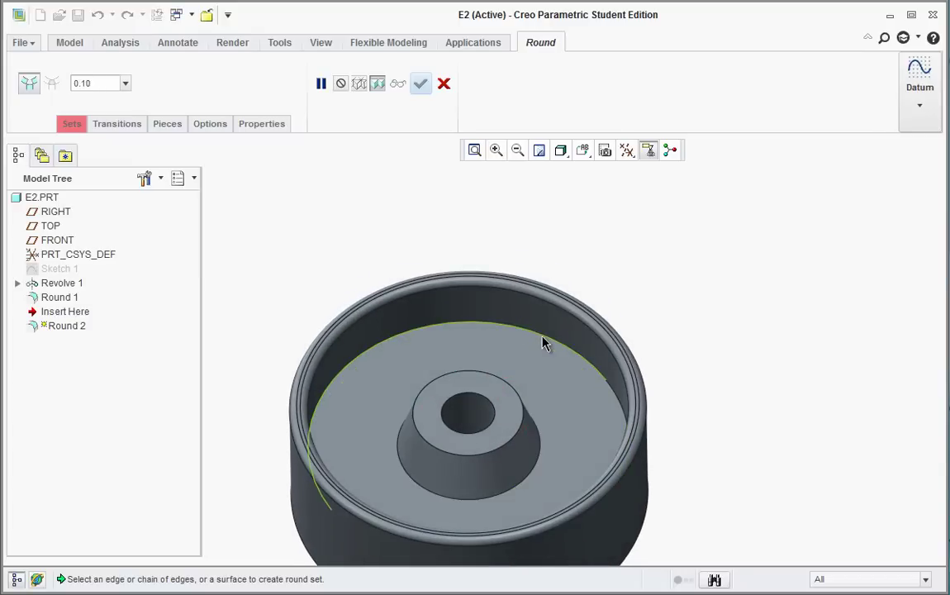
left_click(545, 339)
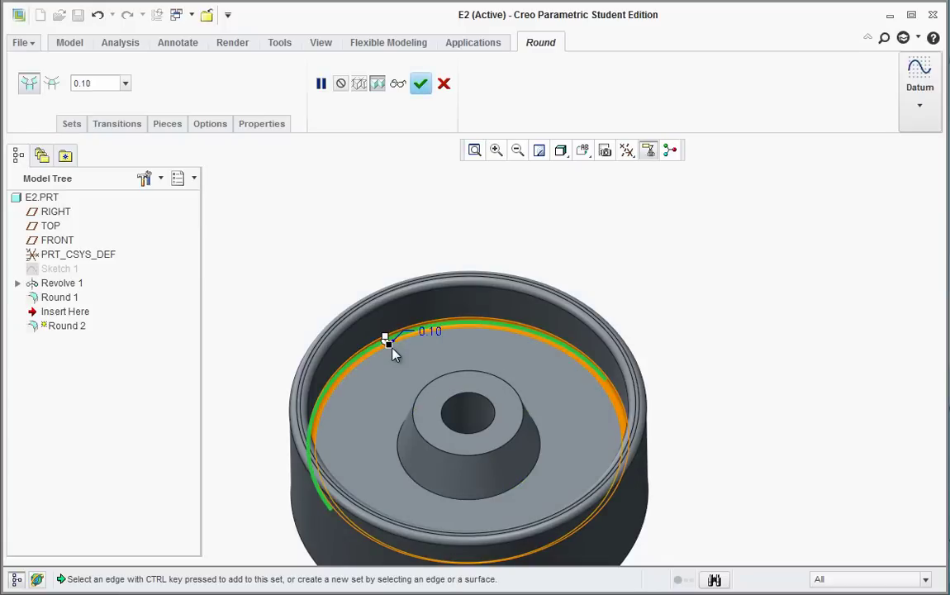
left_click_drag(391, 348, 409, 366)
middle_click_drag(386, 418, 486, 361)
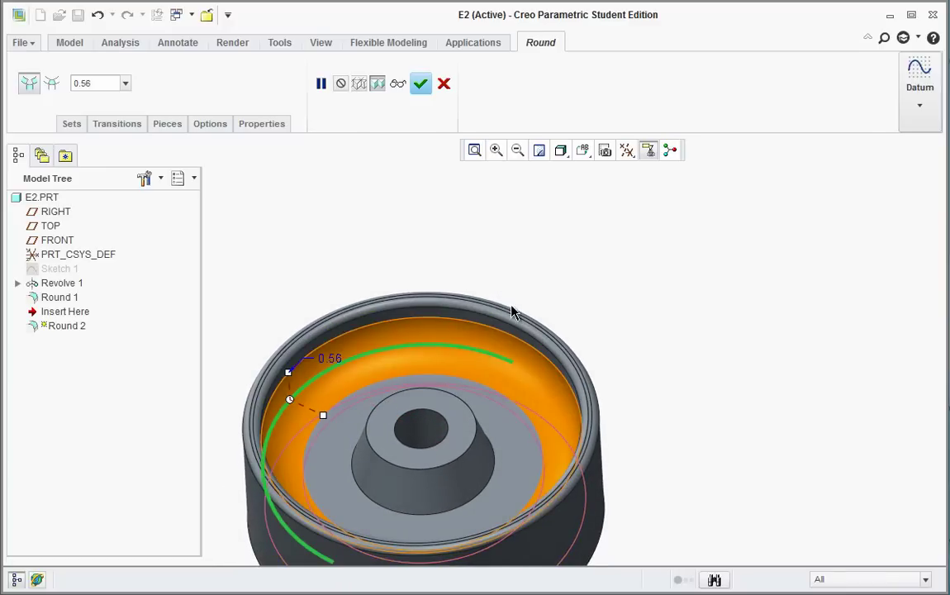
middle_click_drag(511, 312, 351, 278)
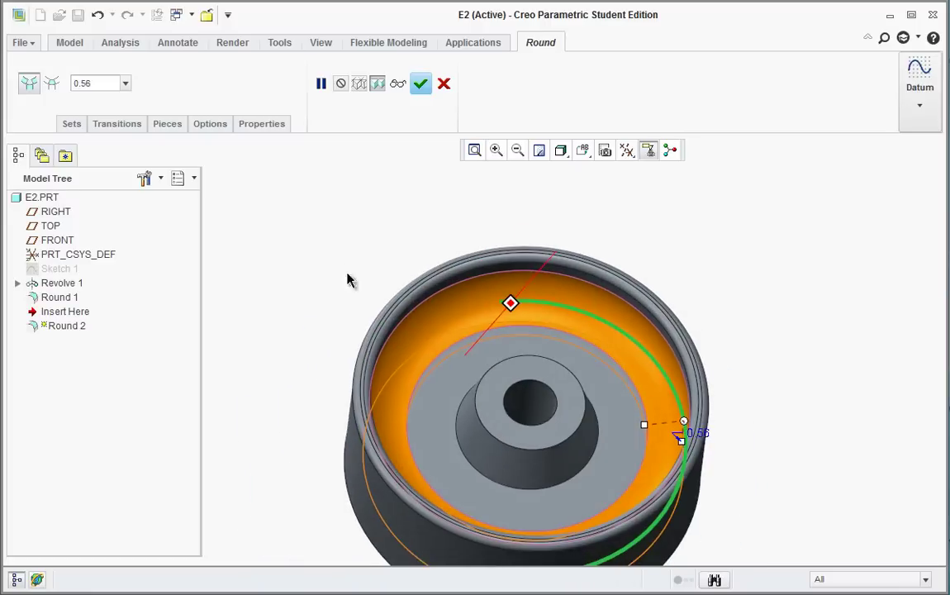
left_click(421, 84)
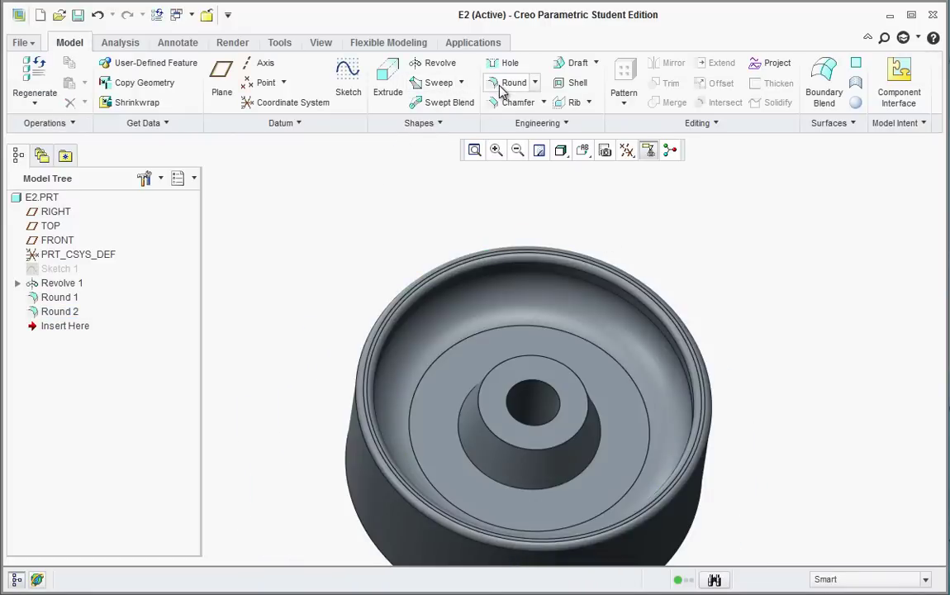
Add Round 3, a 0.10 round on the circular edge at the cone base.
left_click(511, 84)
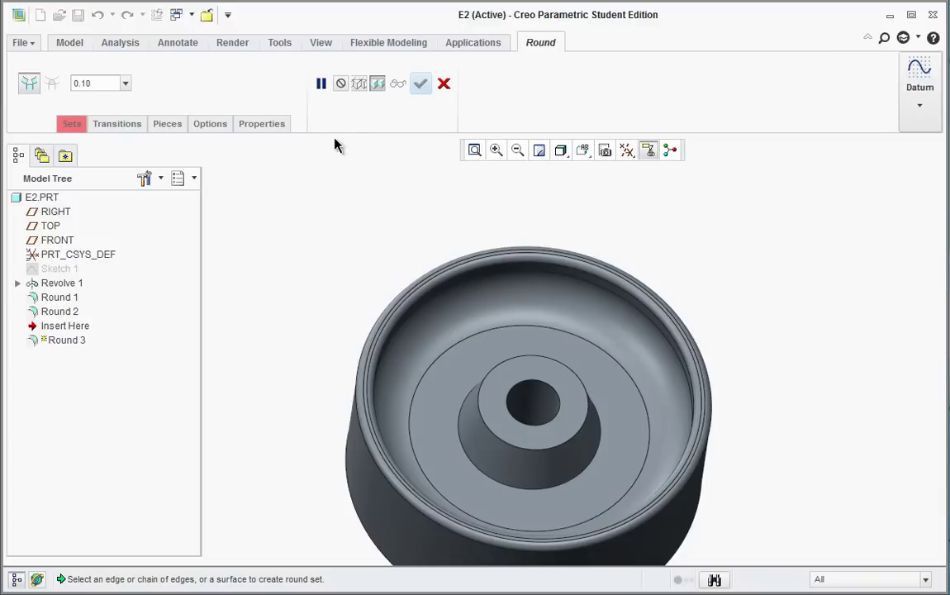
left_click(471, 464)
middle_click_drag(459, 395, 494, 422)
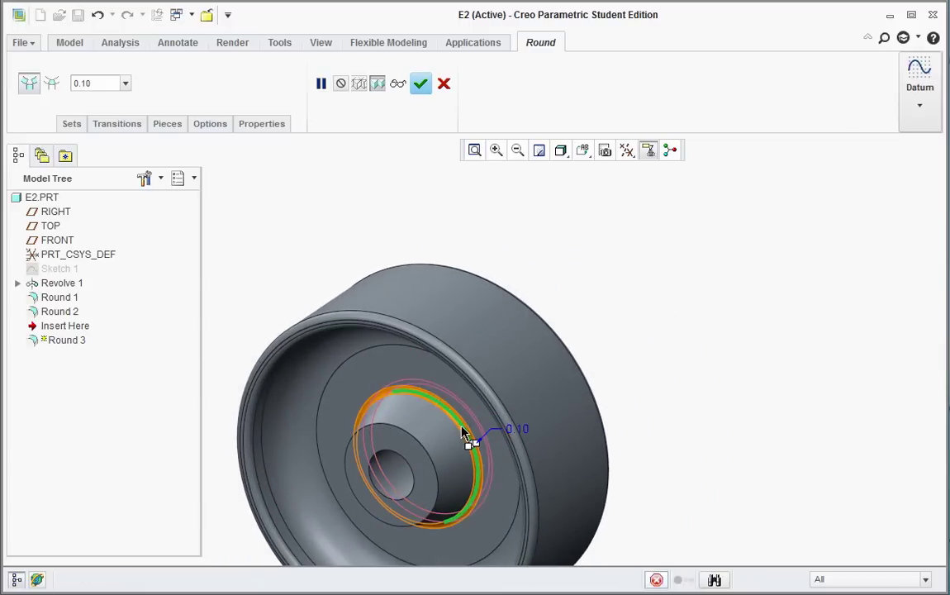
middle_click(490, 270)
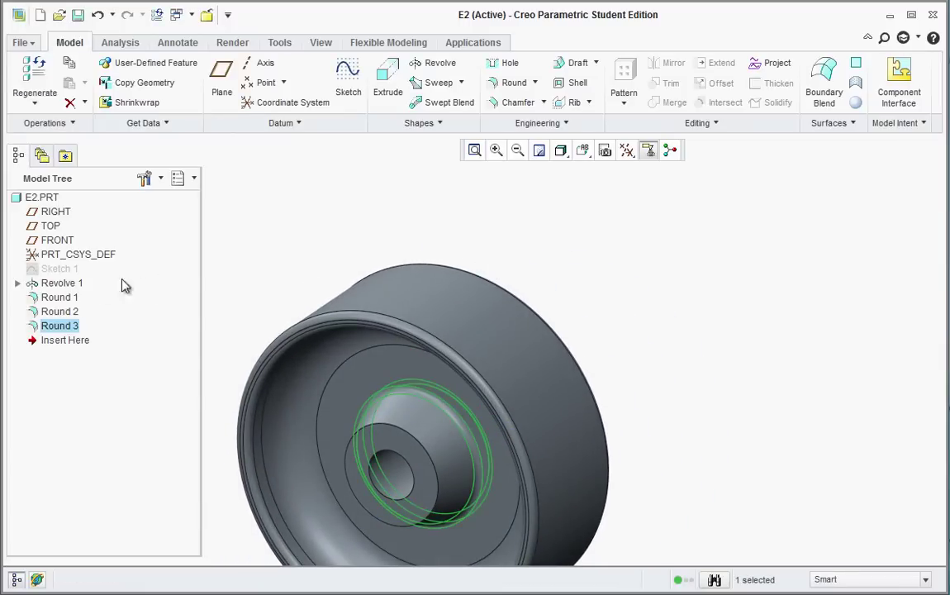
Edit Round 1's definition to include the central boss's top edge at 0.10.
right_click(61, 300)
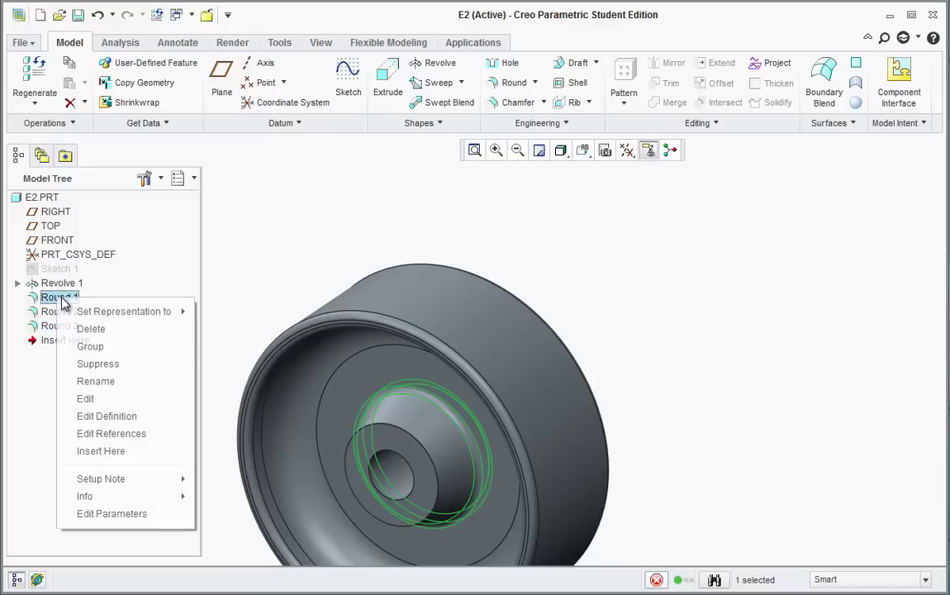
left_click(103, 416)
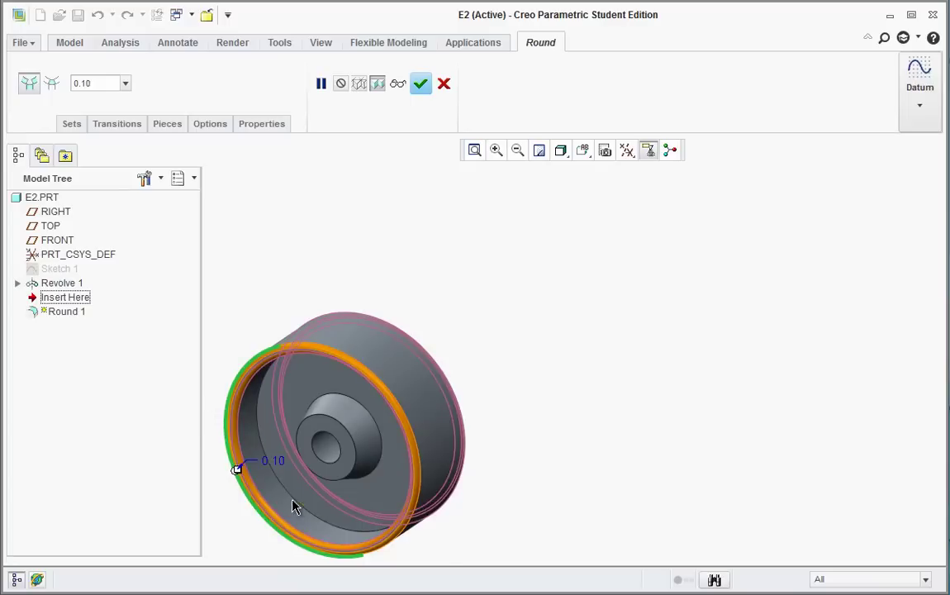
scroll(409, 466, "down", 4)
left_click(416, 413, "ctrl")
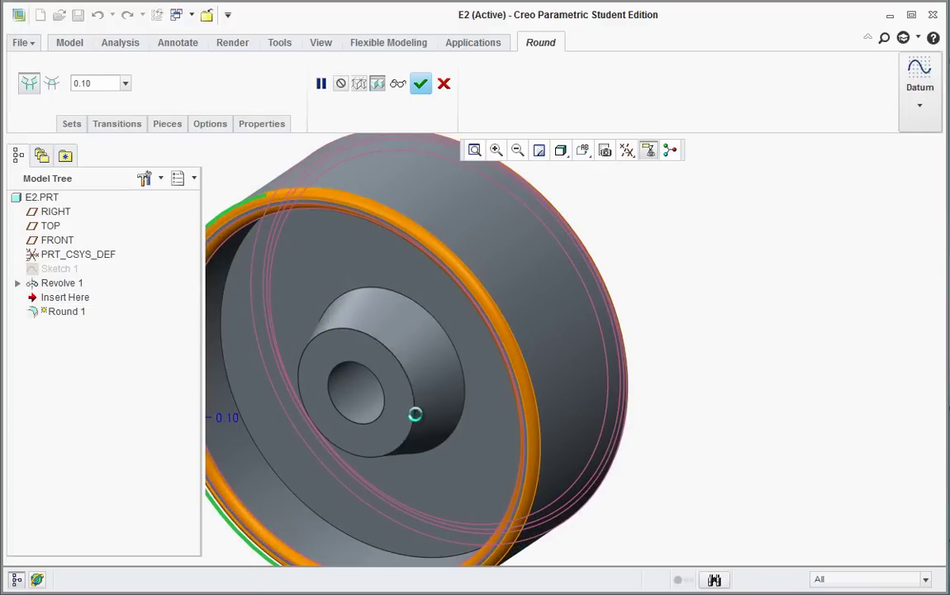
middle_click_drag(504, 388, 453, 400)
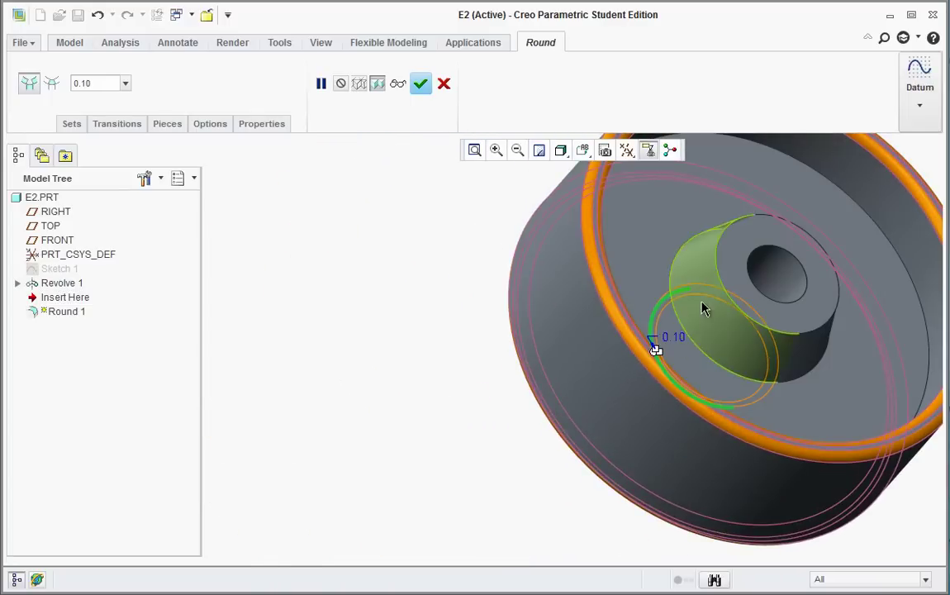
left_click(719, 269)
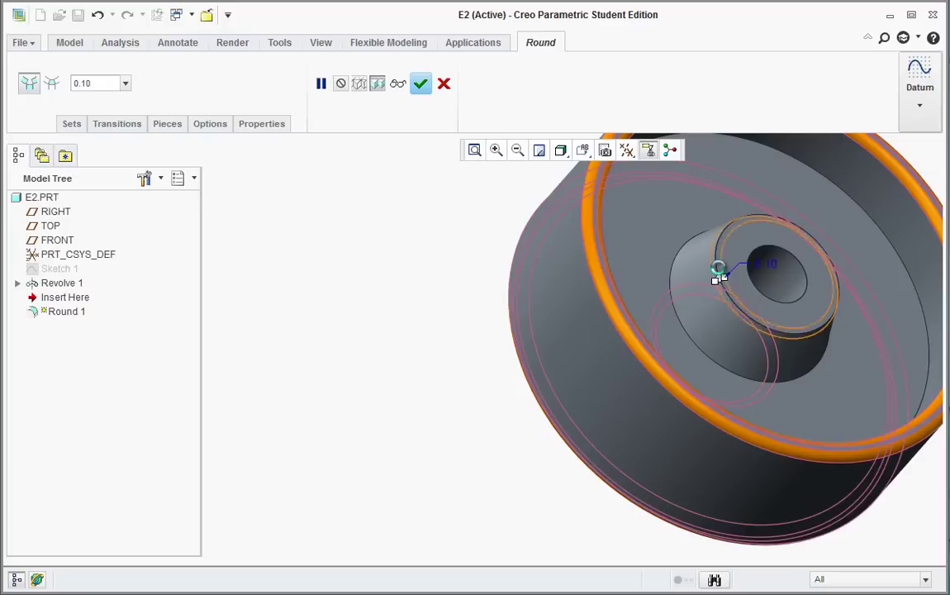
double_click(97, 84)
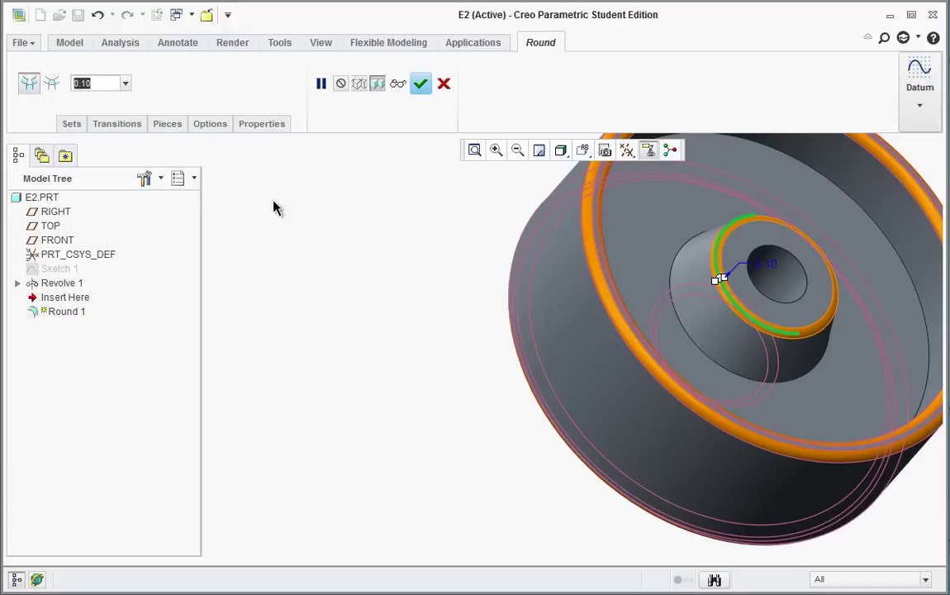
left_click(421, 84)
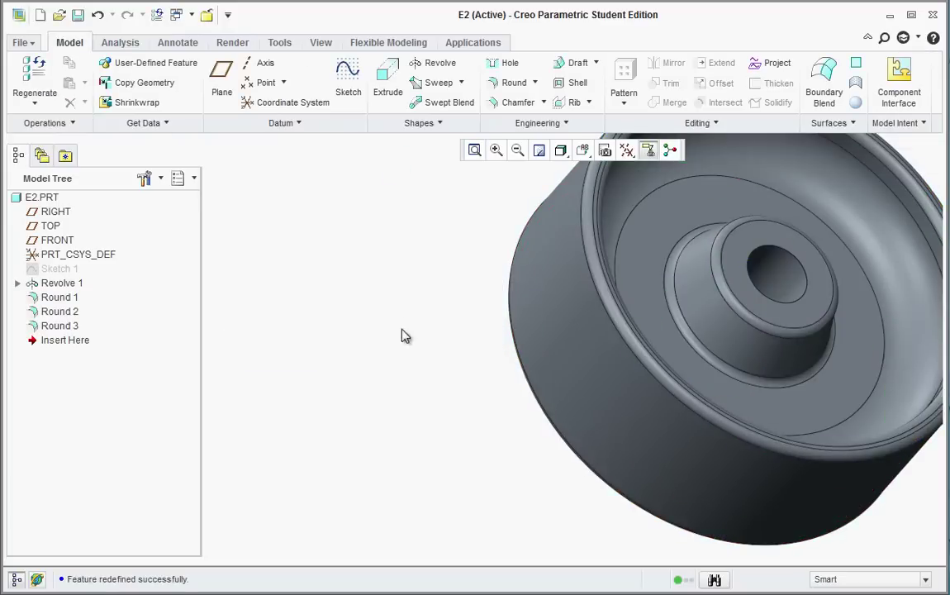
Reset the part to the Standard Orientation view.
scroll(417, 423, "down", 3)
mouse_move(600, 403)
middle_mouse_down()
mouse_move(645, 365)
mouse_move(554, 361)
mouse_move(617, 346)
mouse_move(619, 273)
middle_mouse_up()
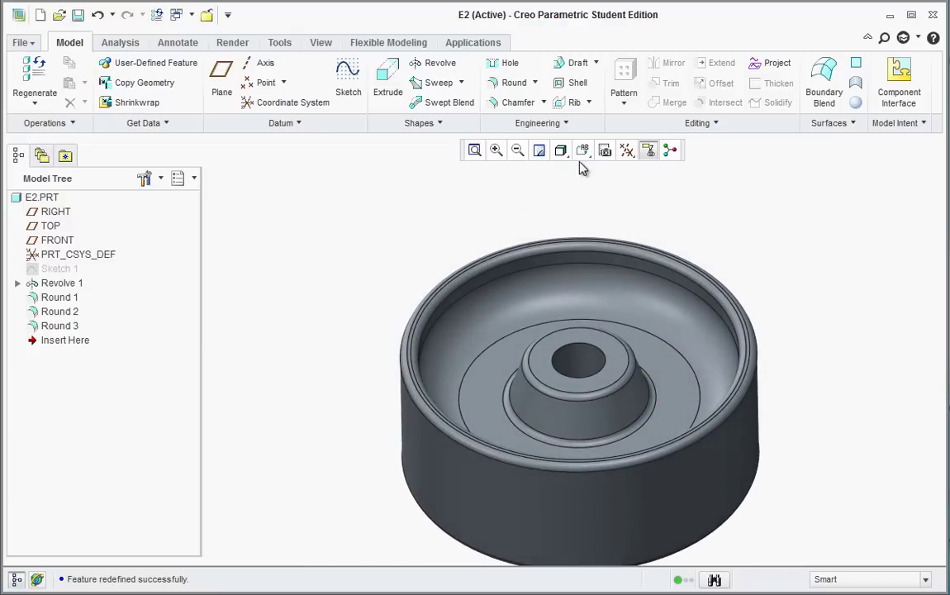
left_click(583, 150)
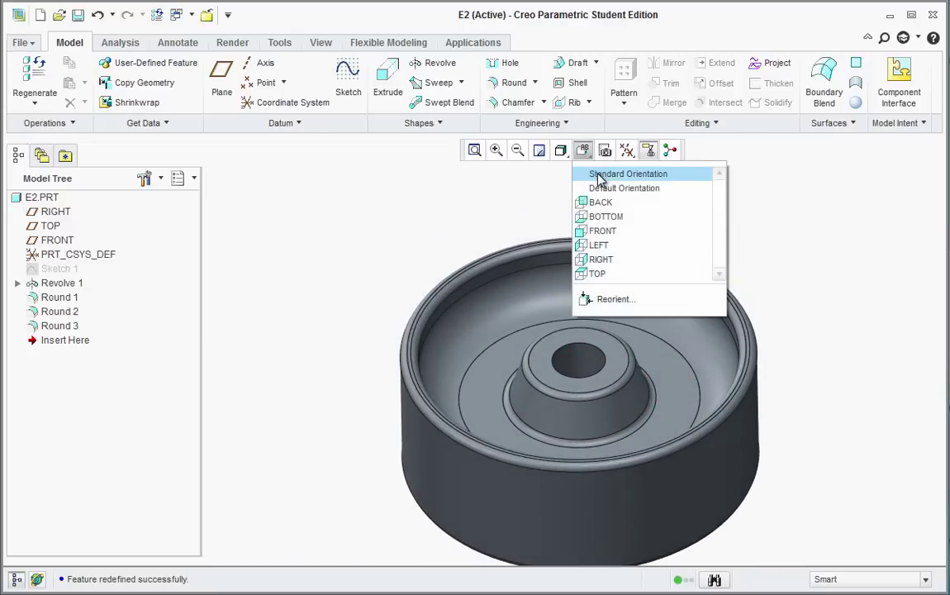
left_click(599, 175)
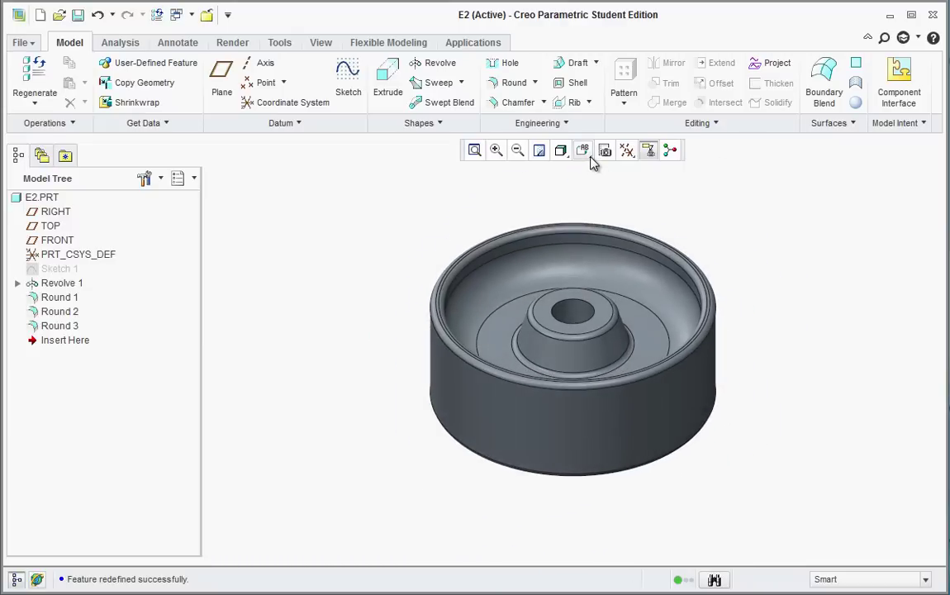
scroll(774, 413, "down", 2)
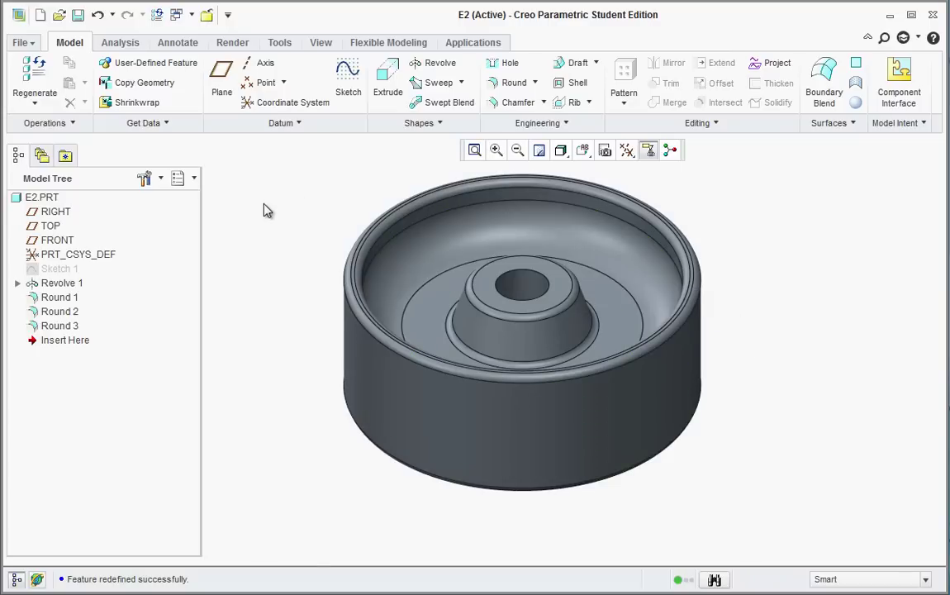
key("alt+Tab")
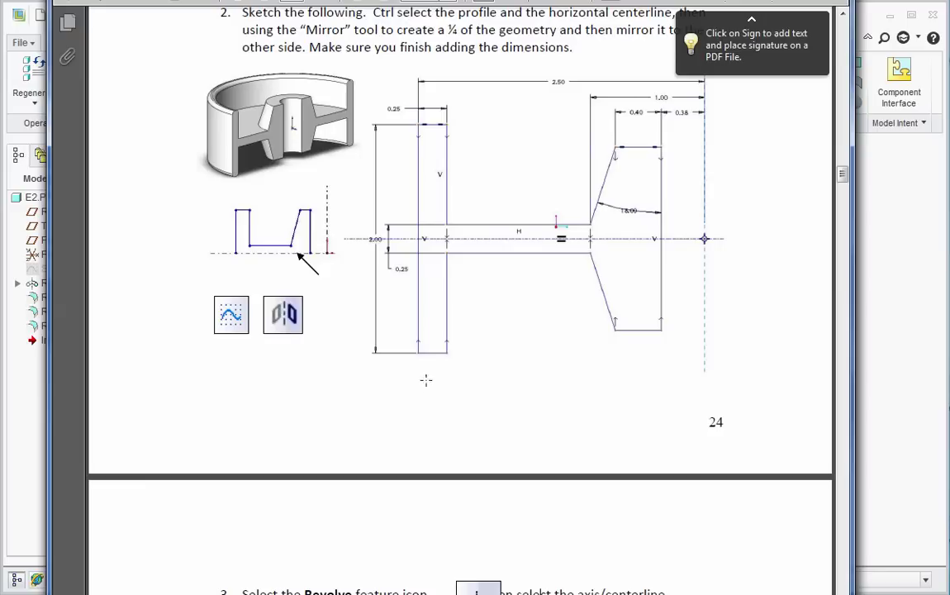
scroll(427, 379, "down", 15)
scroll(426, 380, "down", 10)
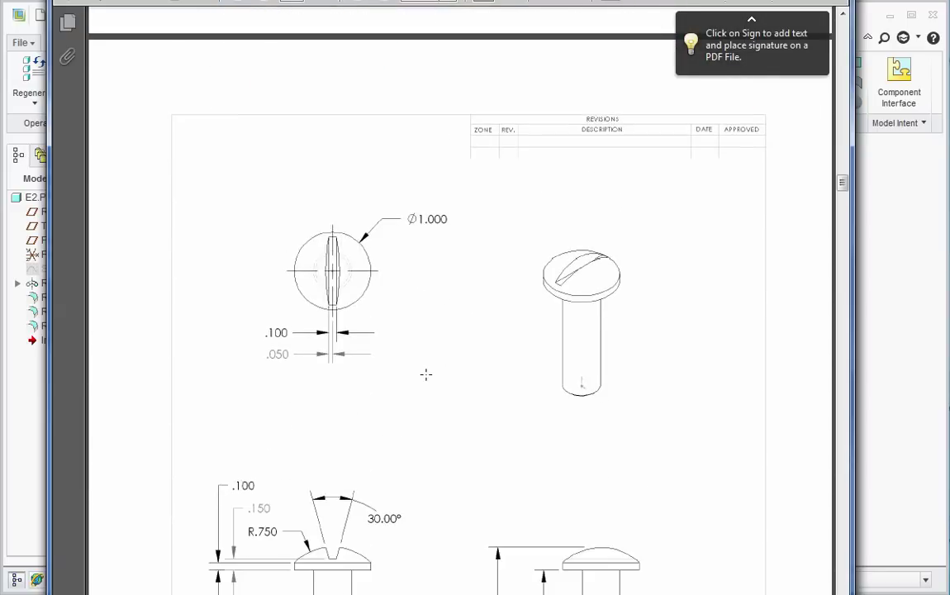
scroll(427, 372, "up", 2)
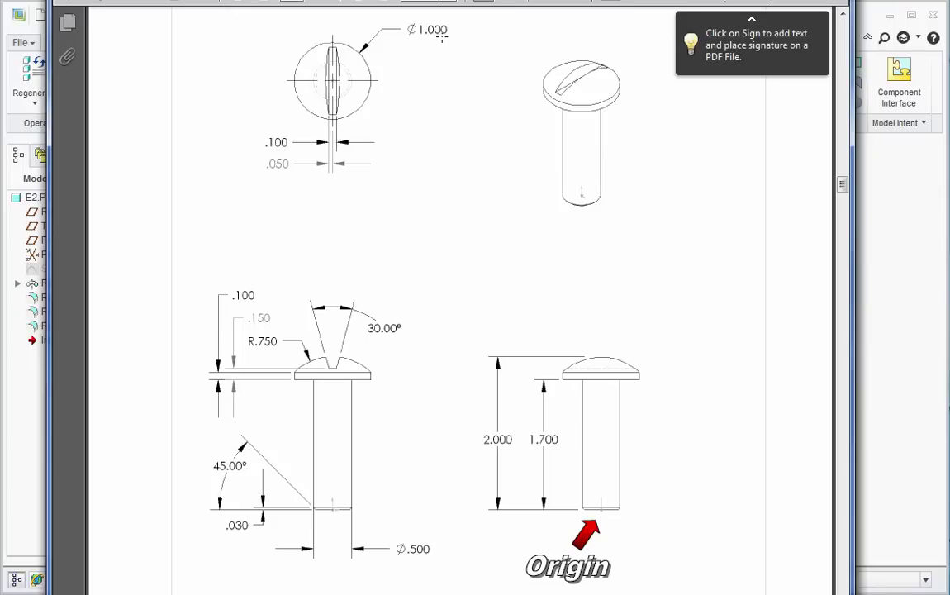
scroll(371, 319, "down", 1)
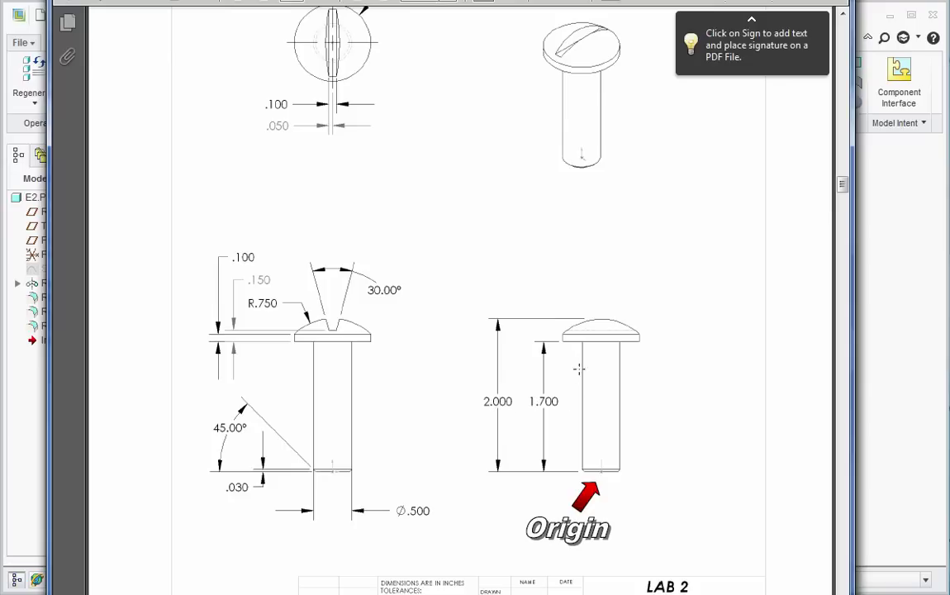
left_click(893, 364)
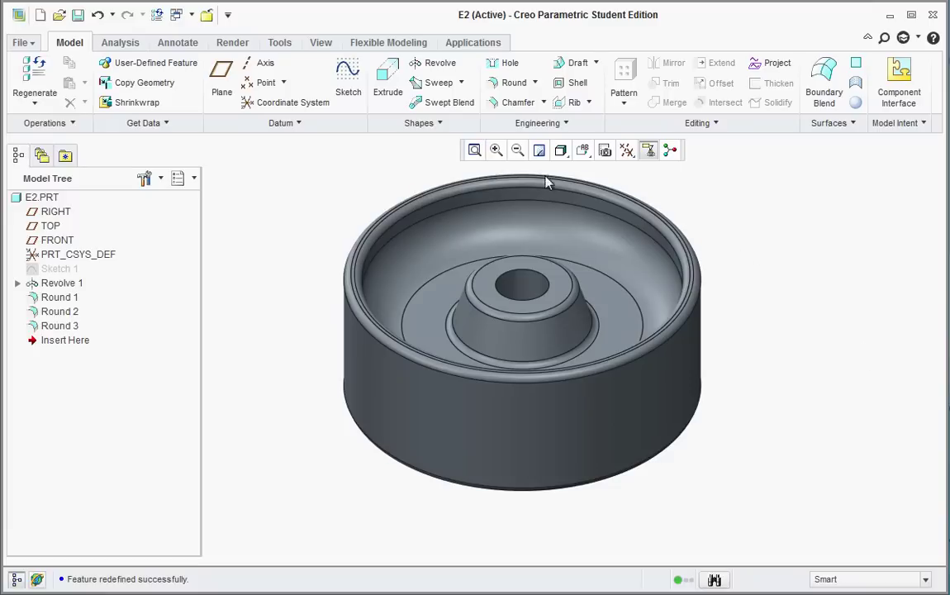
left_click(31, 42)
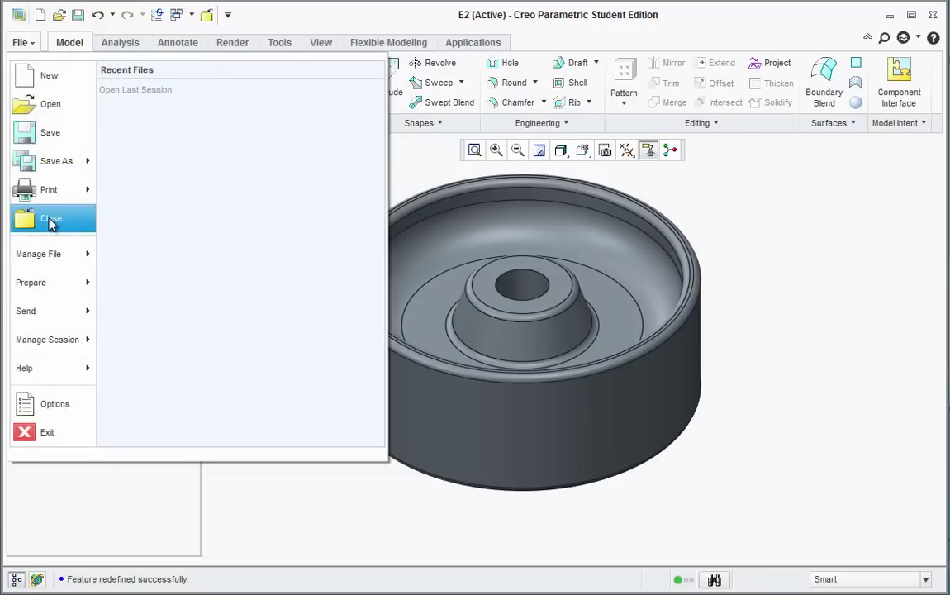
left_click(416, 514)
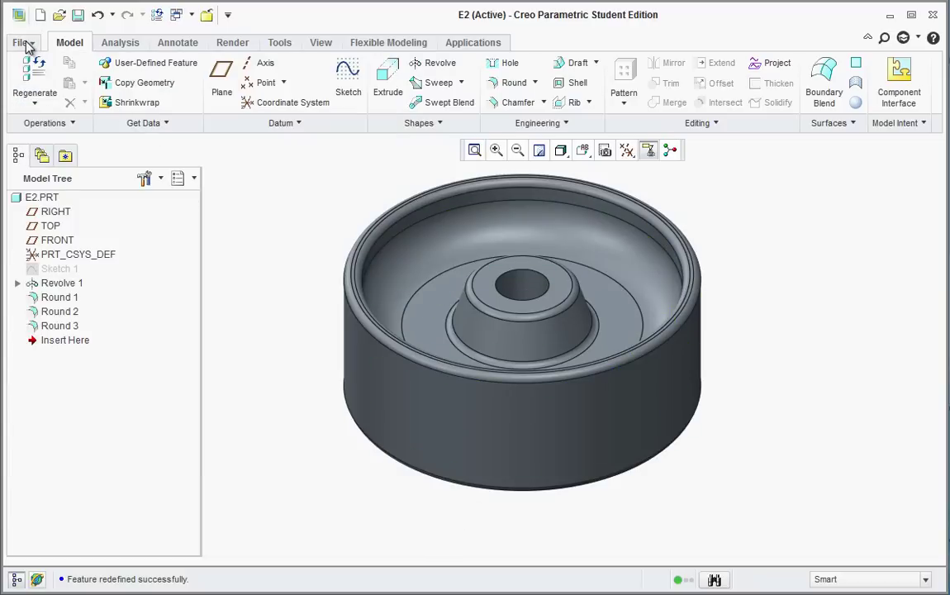
left_click(30, 42)
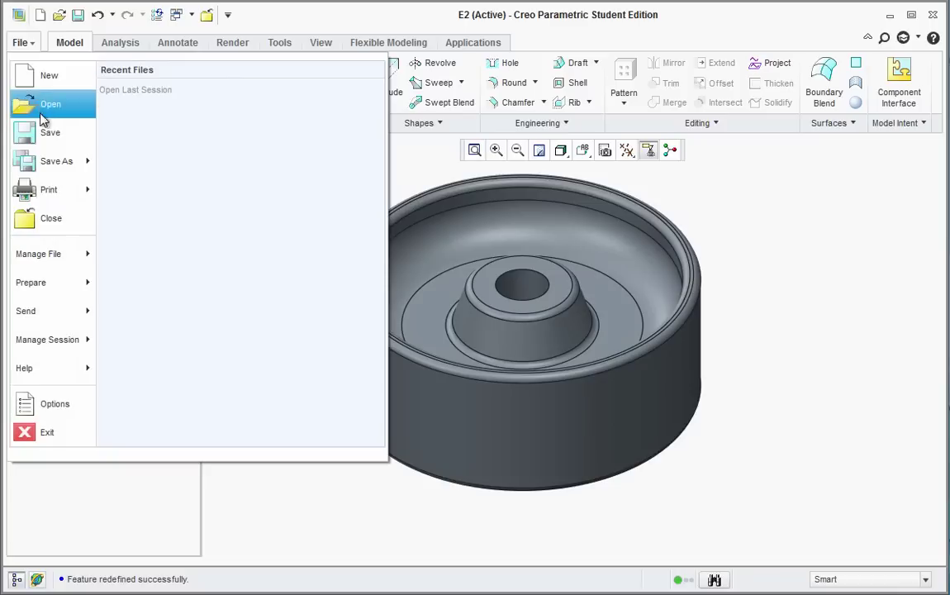
left_click(52, 136)
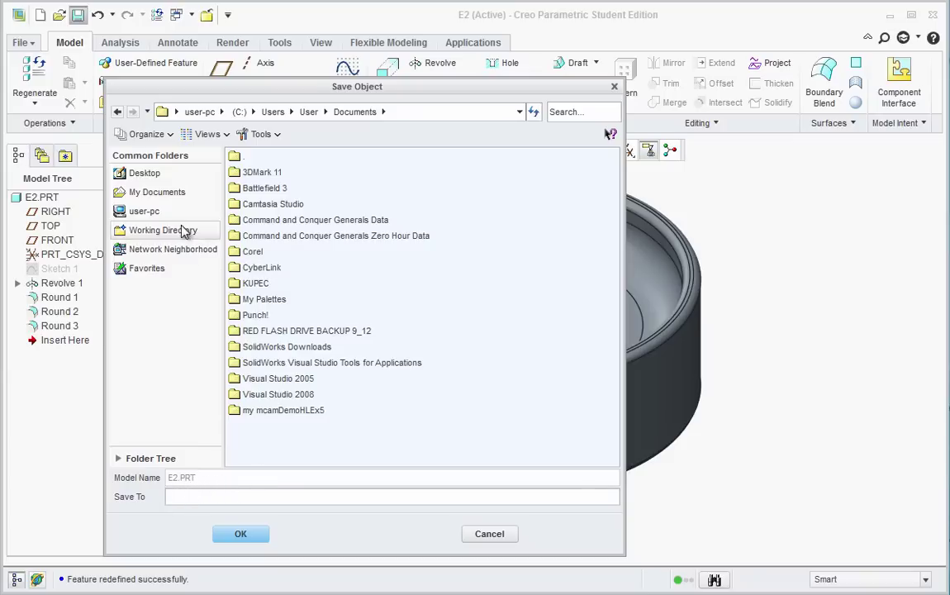
left_click(140, 214)
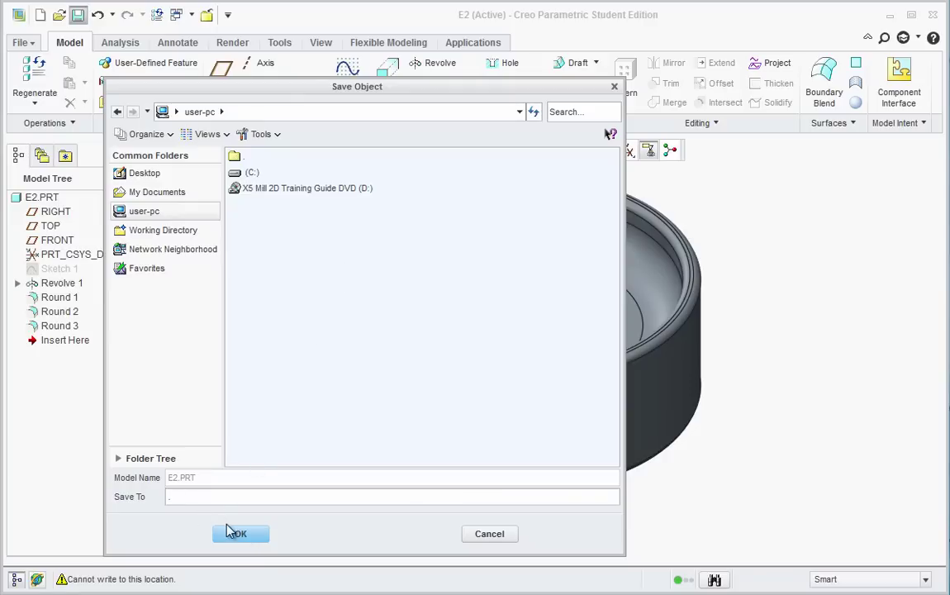
left_click(488, 534)
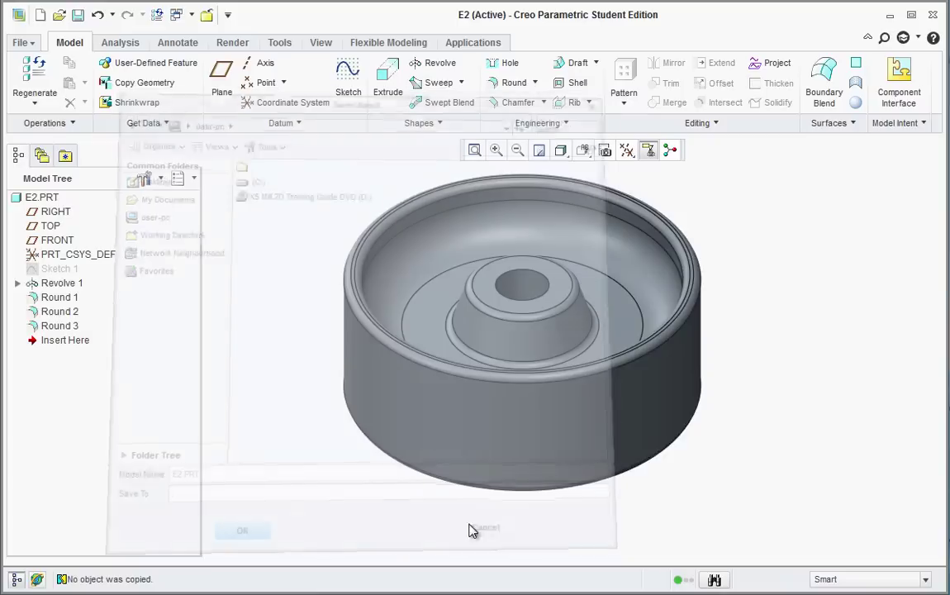
Close the current part and create a new part named L2.
left_click(23, 42)
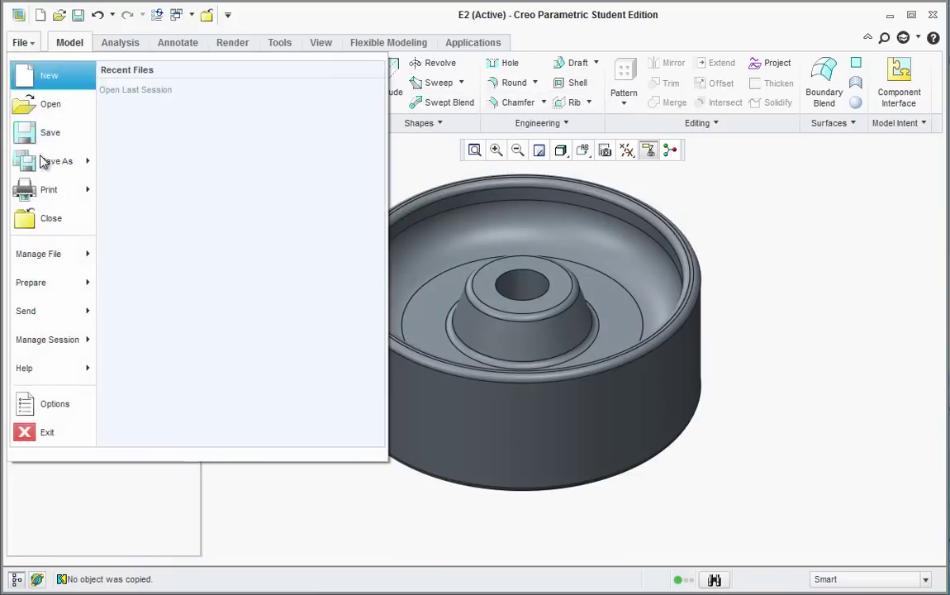
left_click(62, 224)
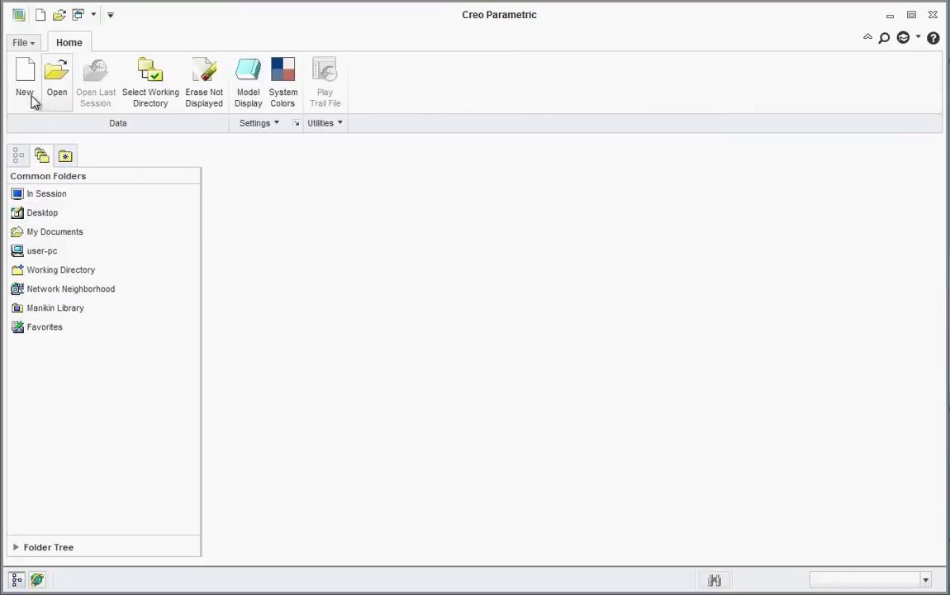
left_click(29, 79)
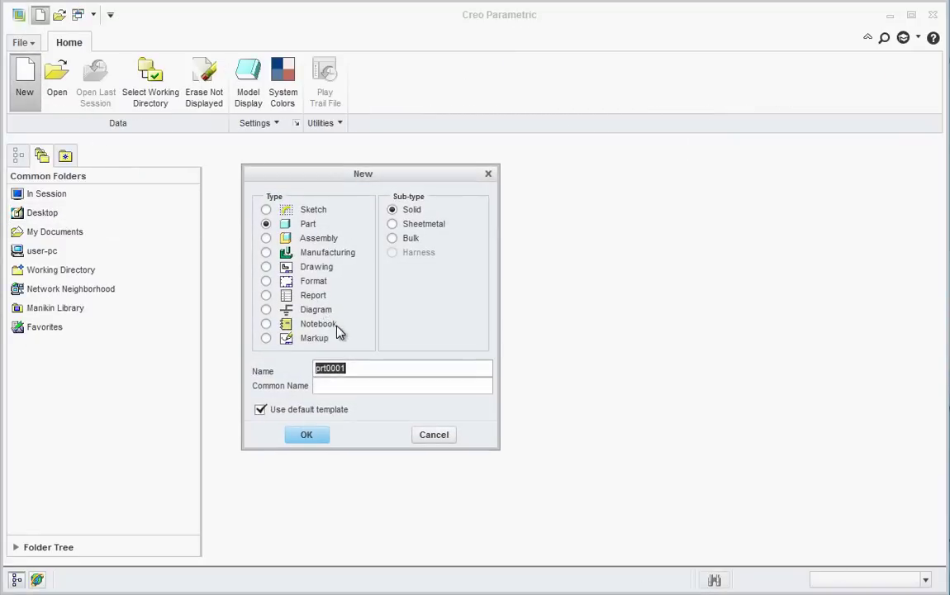
type("L2")
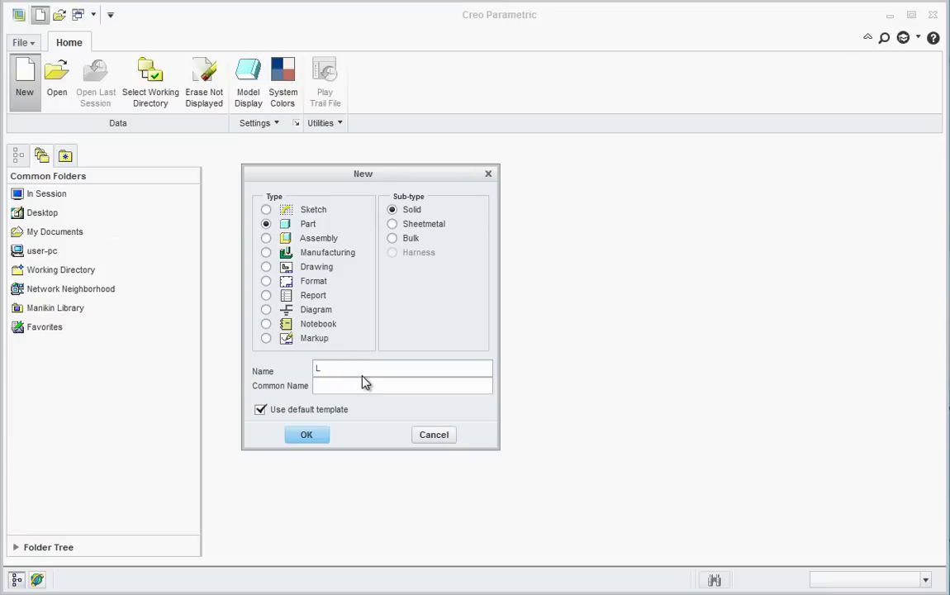
left_click(309, 435)
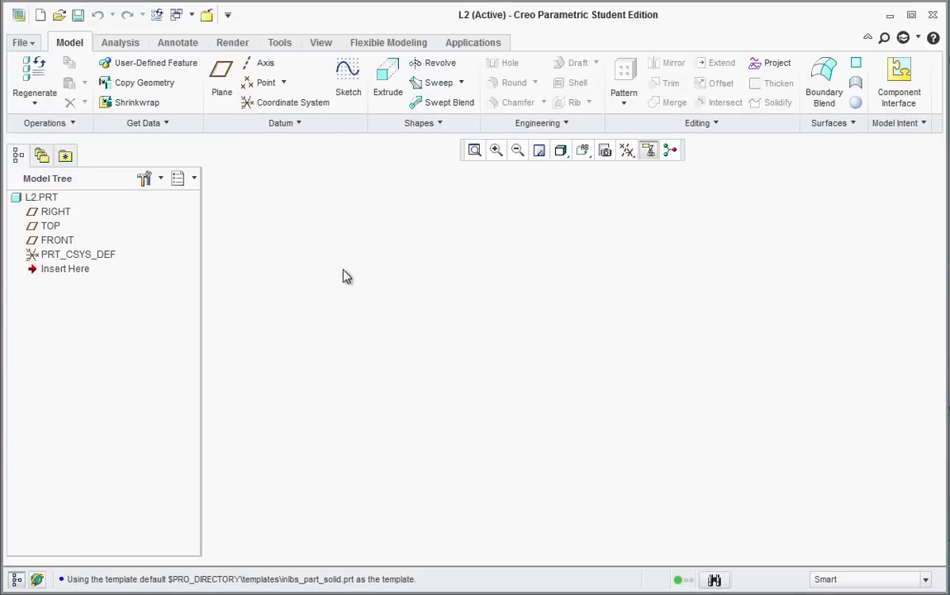
Start a sketch on the FRONT plane, viewed straight on from the FRONT orientation.
left_click(55, 241)
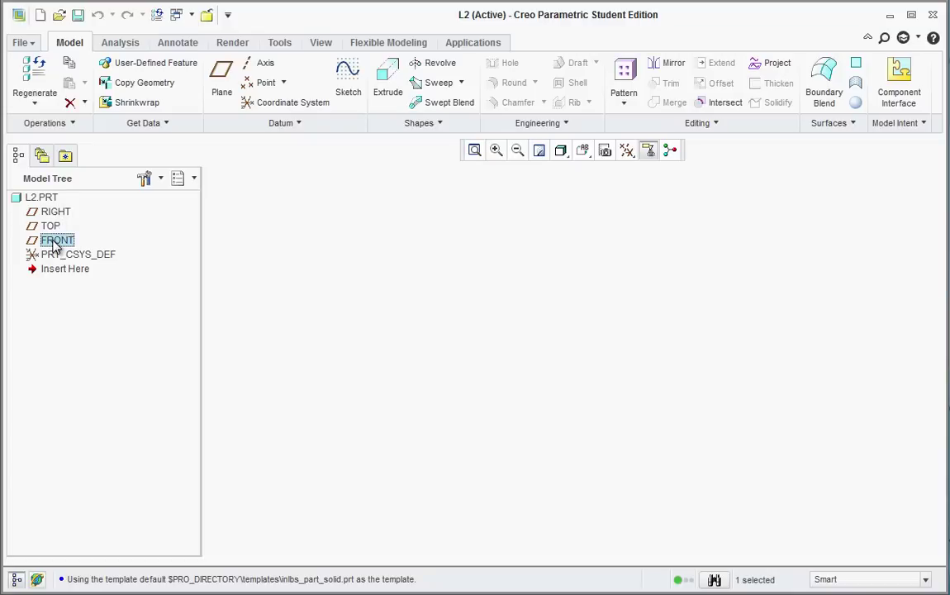
left_click(348, 82)
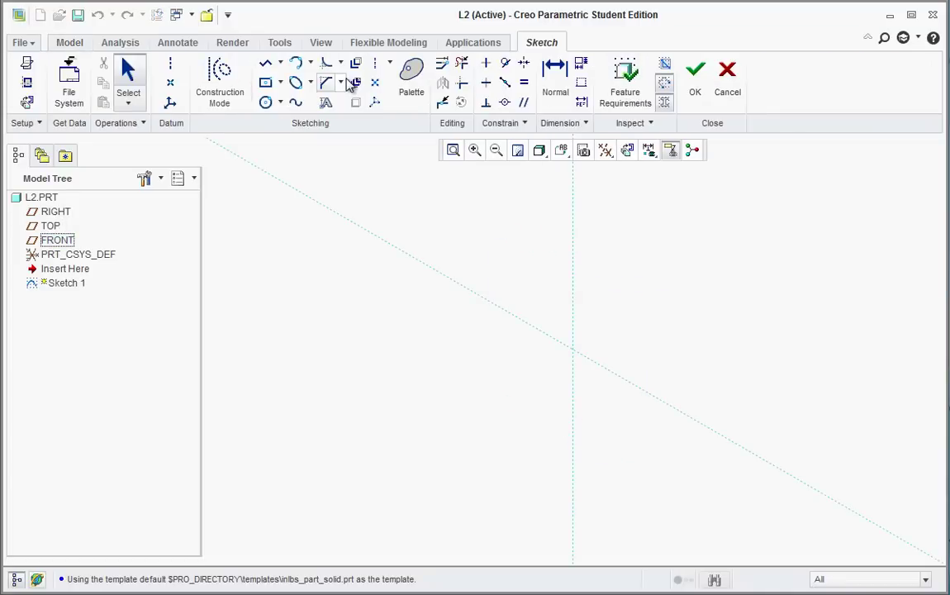
left_click(562, 152)
left_click(580, 231)
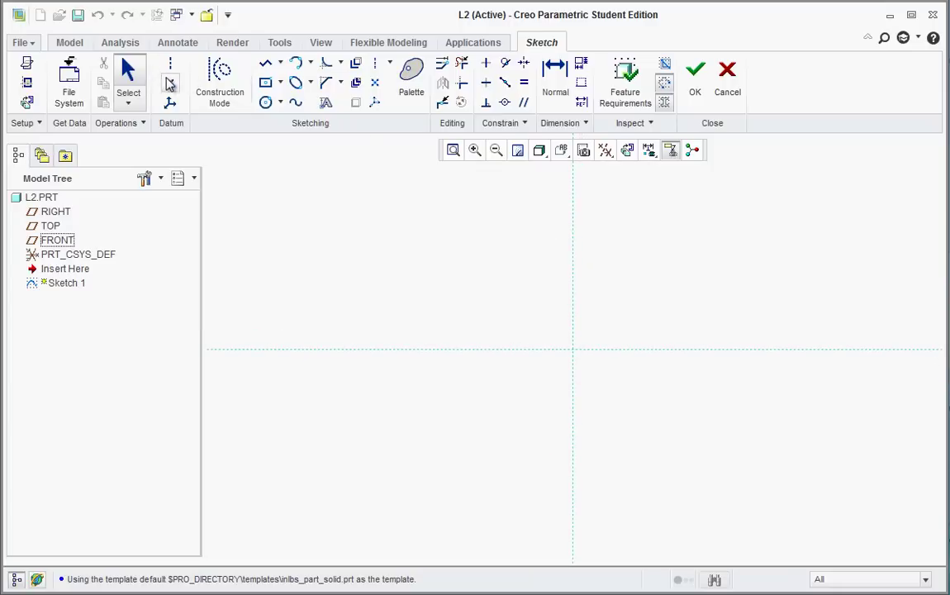
left_click(263, 63)
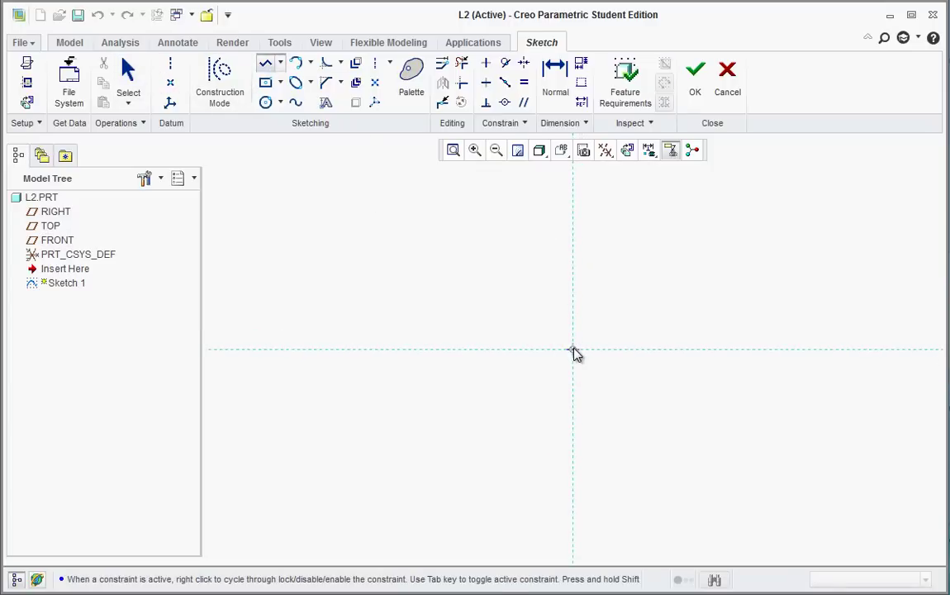
Draw a vertical line up from the origin and set its length to 2.
left_click(572, 349)
left_click(573, 246)
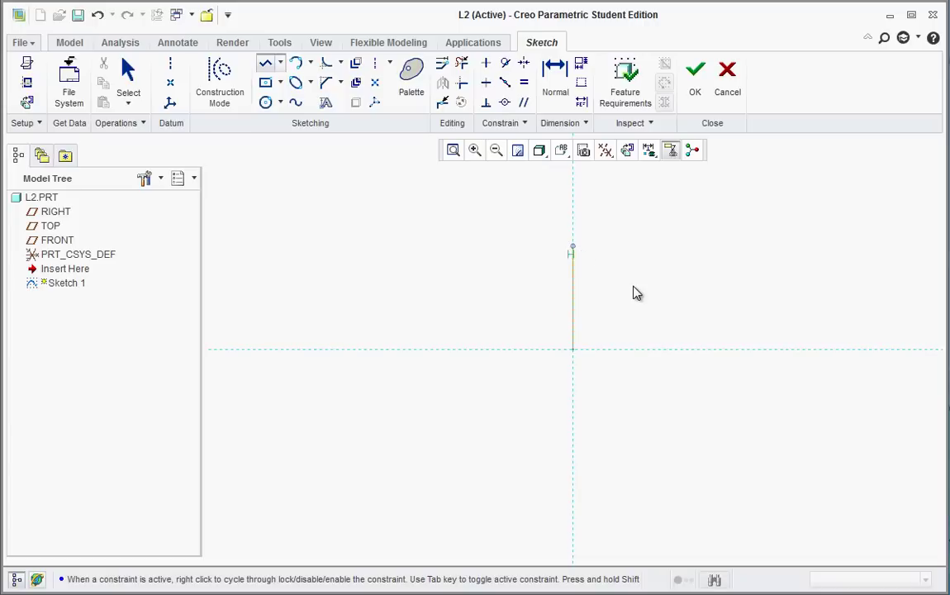
middle_click(637, 294)
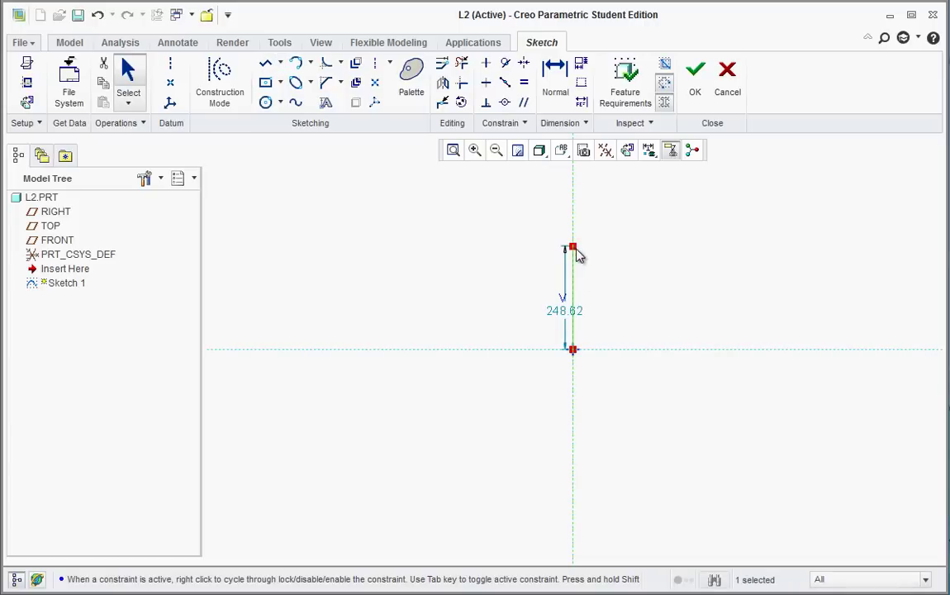
left_click_drag(573, 317, 609, 299)
double_click(610, 296)
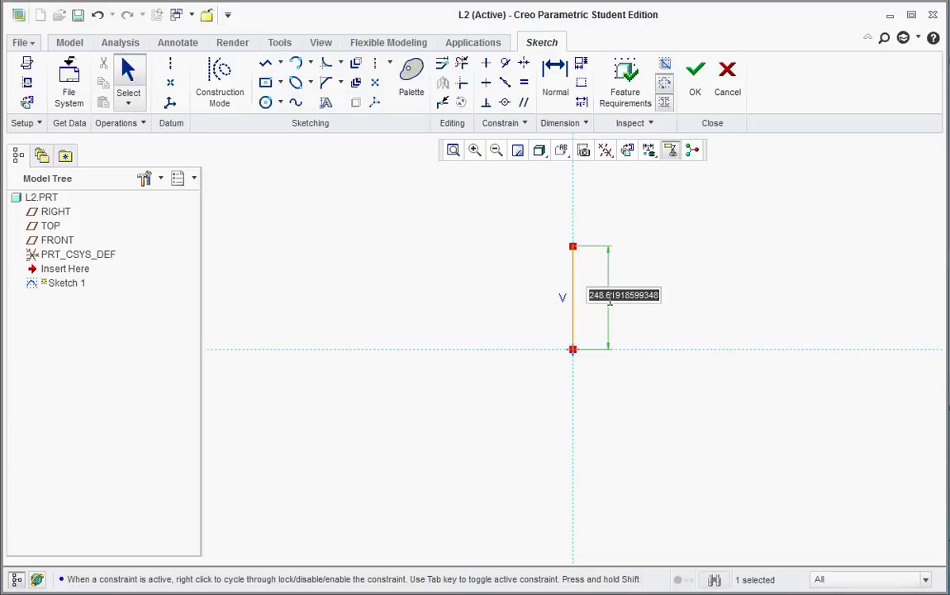
type("2")
key("Return")
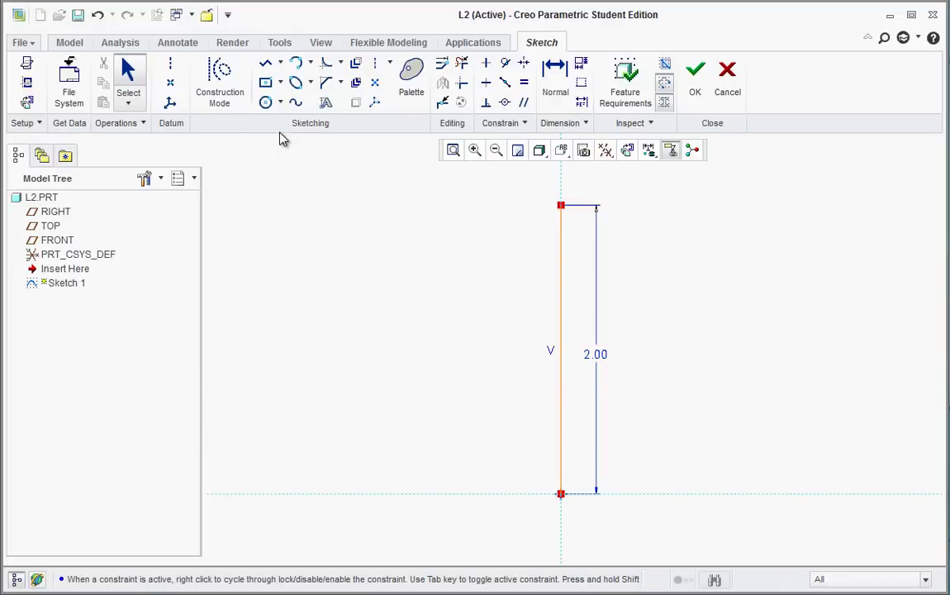
Draw the stepped line chain: the base, the tall shank side, the head underside and the short head edge.
left_click(265, 64)
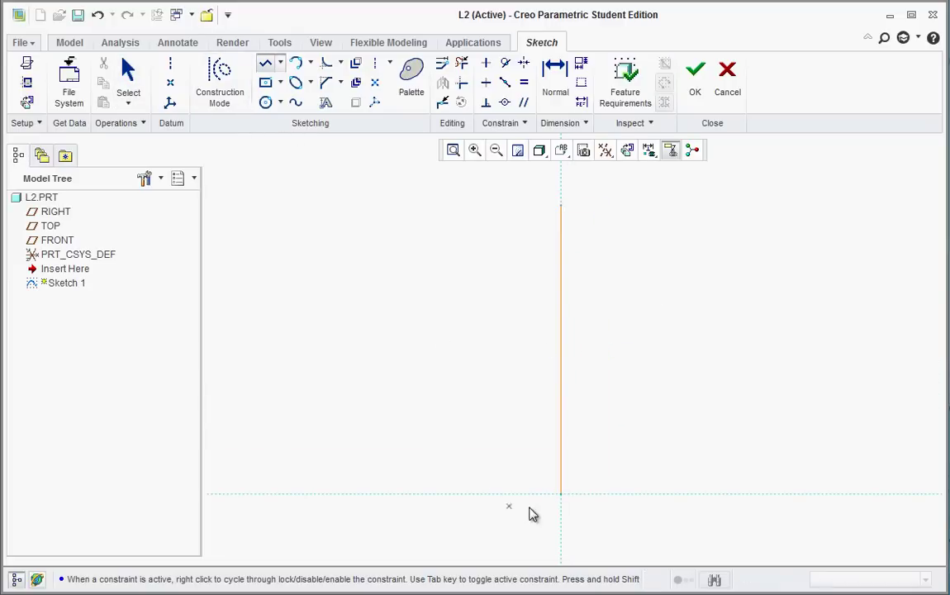
left_click(560, 495)
left_click(510, 495)
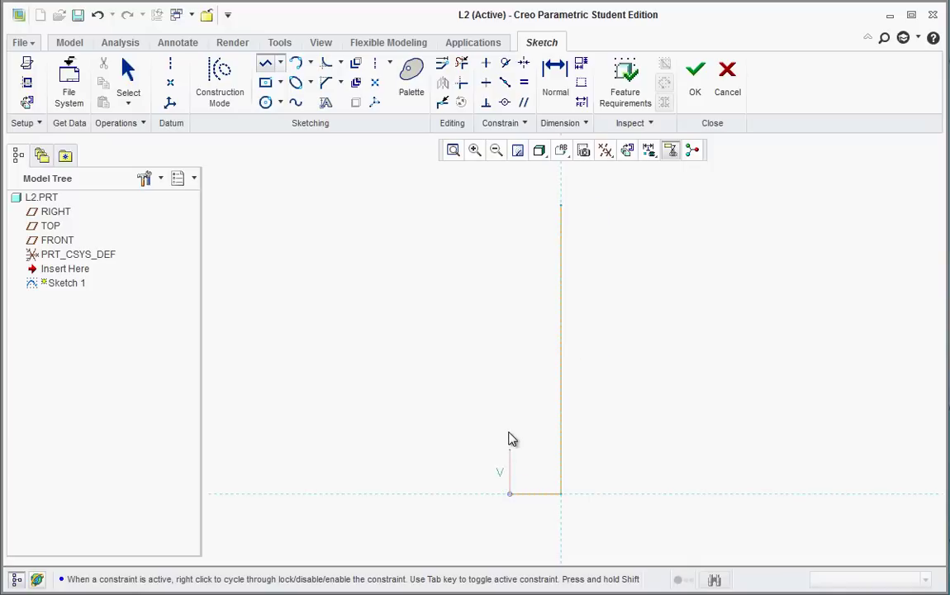
left_click(510, 281)
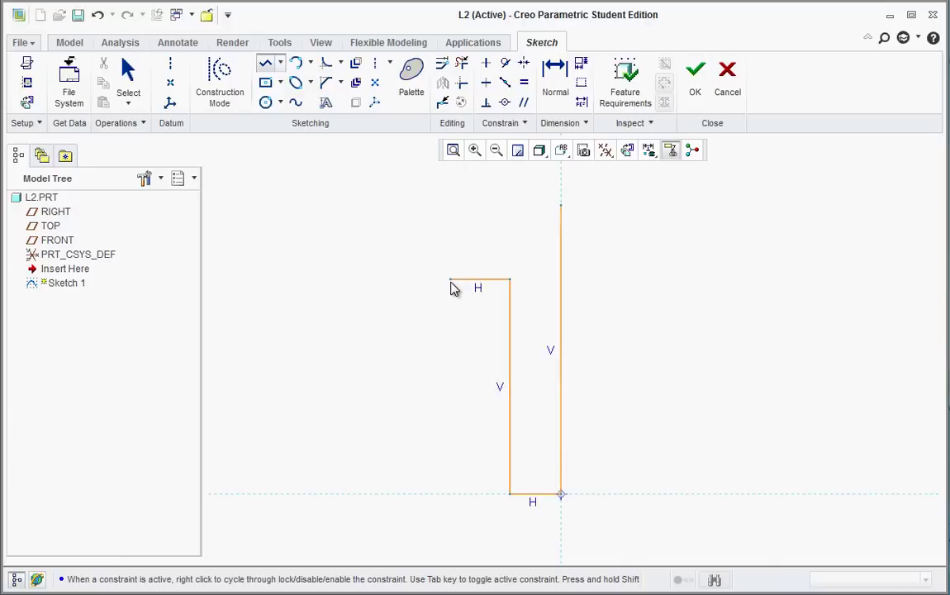
left_click(451, 281)
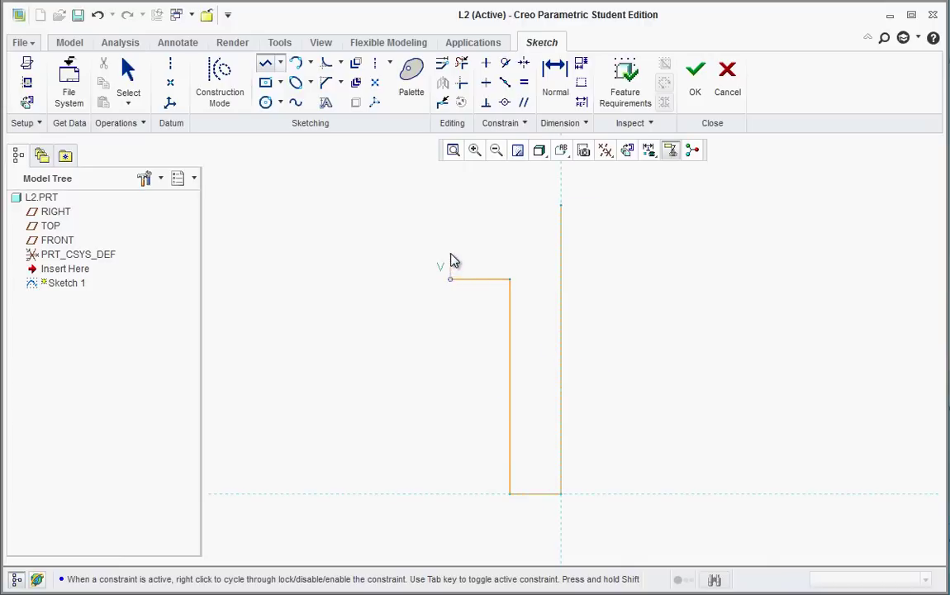
left_click(450, 255)
middle_click(547, 277)
Set the shank height to 1.70 and the bottom width to 0.25.
middle_click(315, 224)
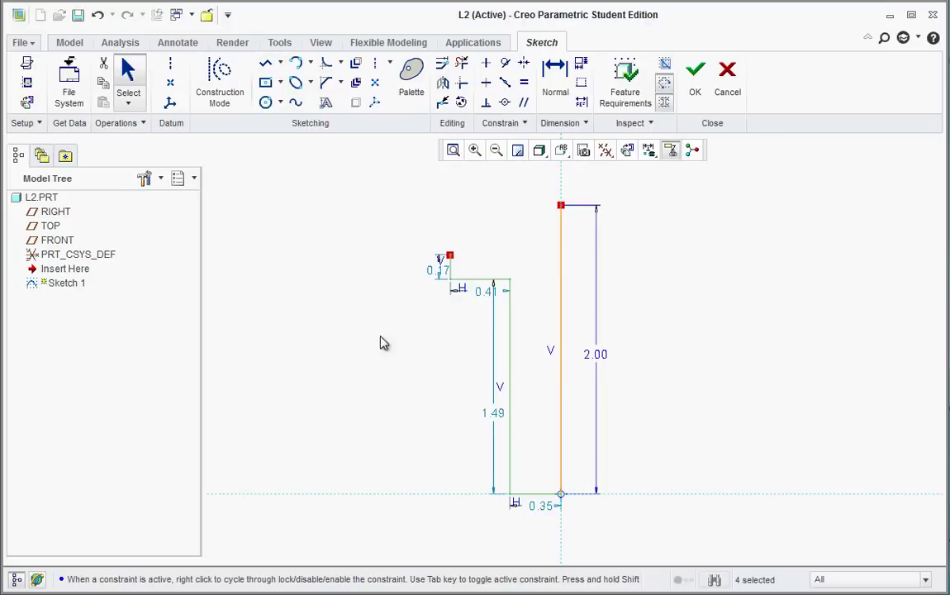
left_click_drag(459, 415, 388, 413)
double_click(388, 412)
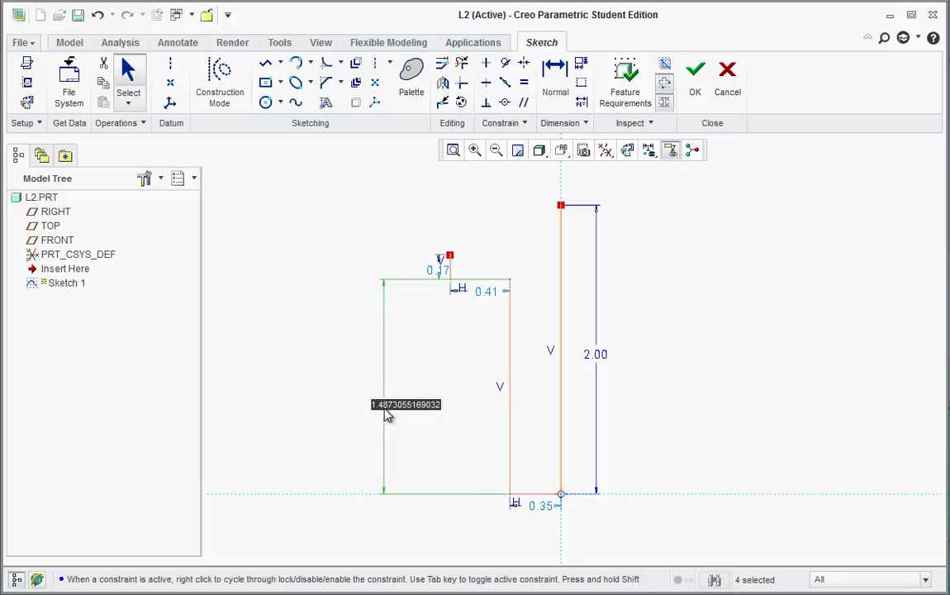
type("1.7")
key("Return")
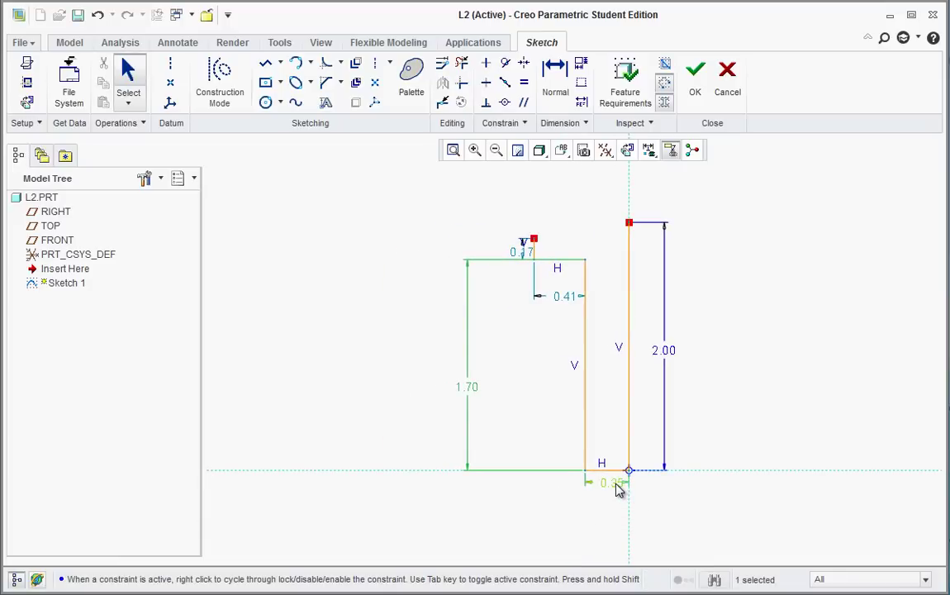
double_click(615, 485)
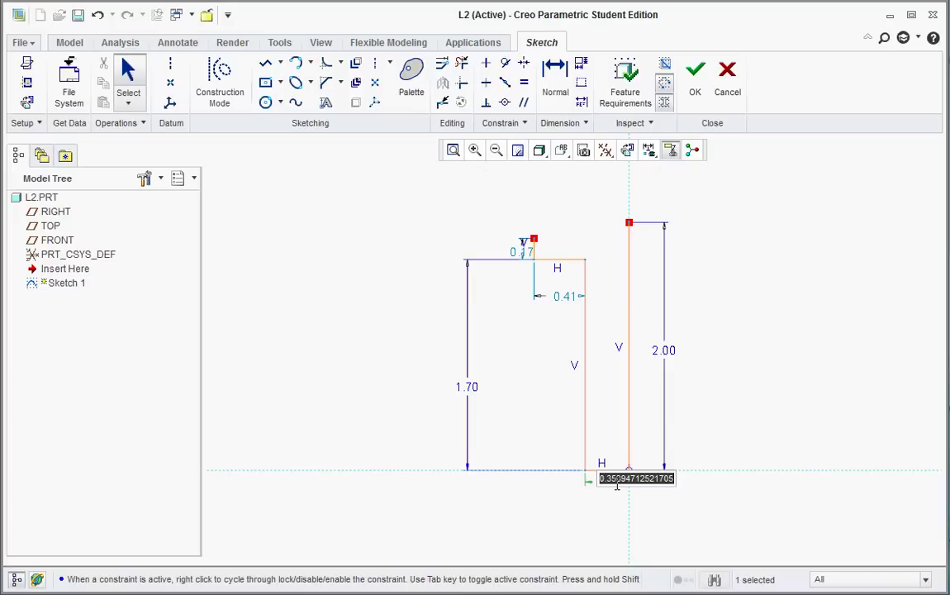
type(".25")
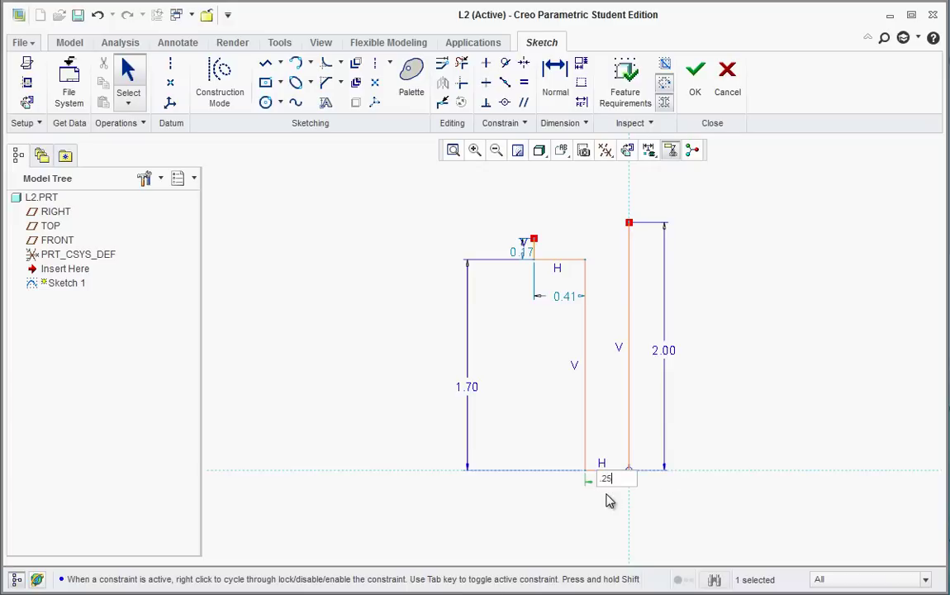
key("Return")
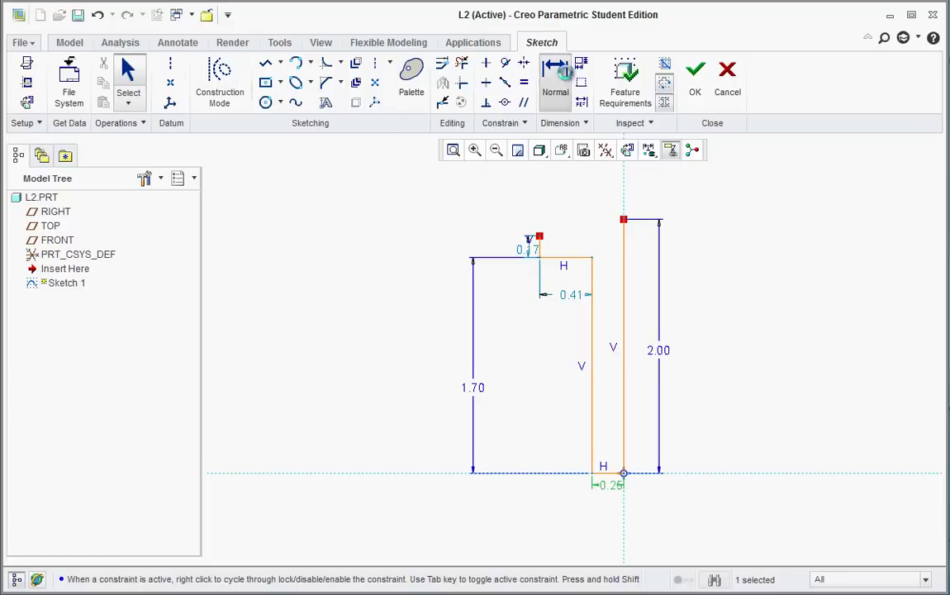
Add a 0.50 horizontal distance dimension between the vertical lines for the head offset.
scroll(580, 218, "down", 1)
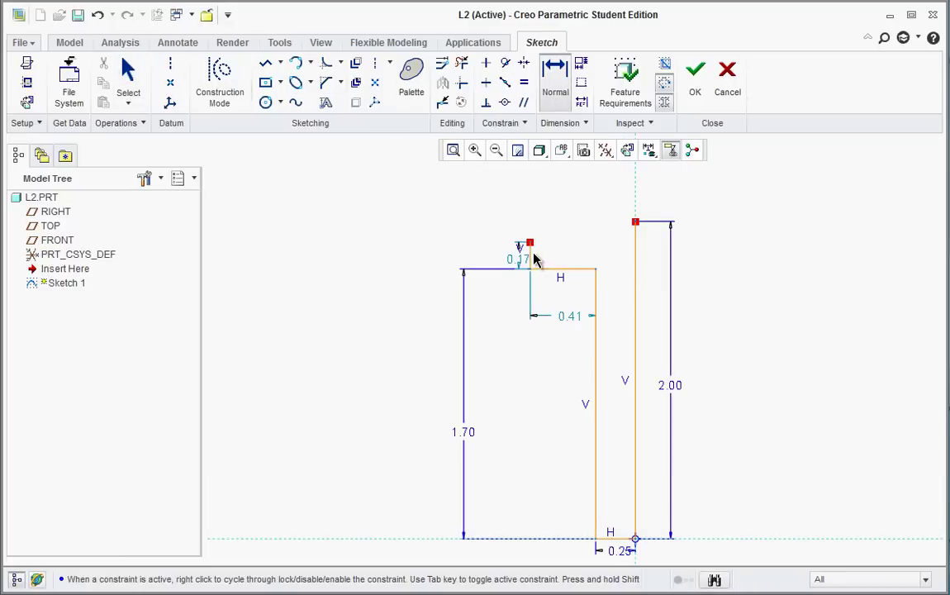
left_click(636, 307)
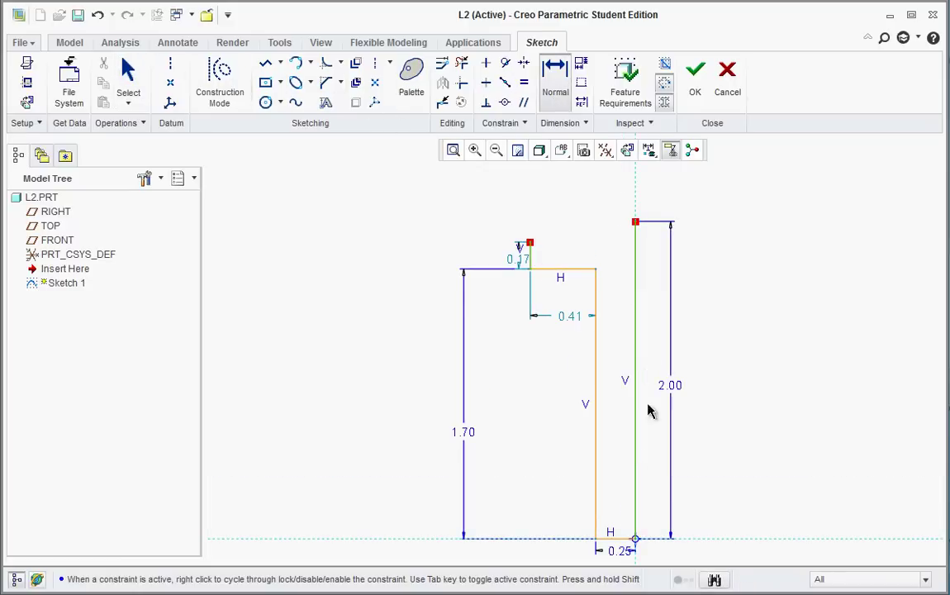
middle_click(584, 180)
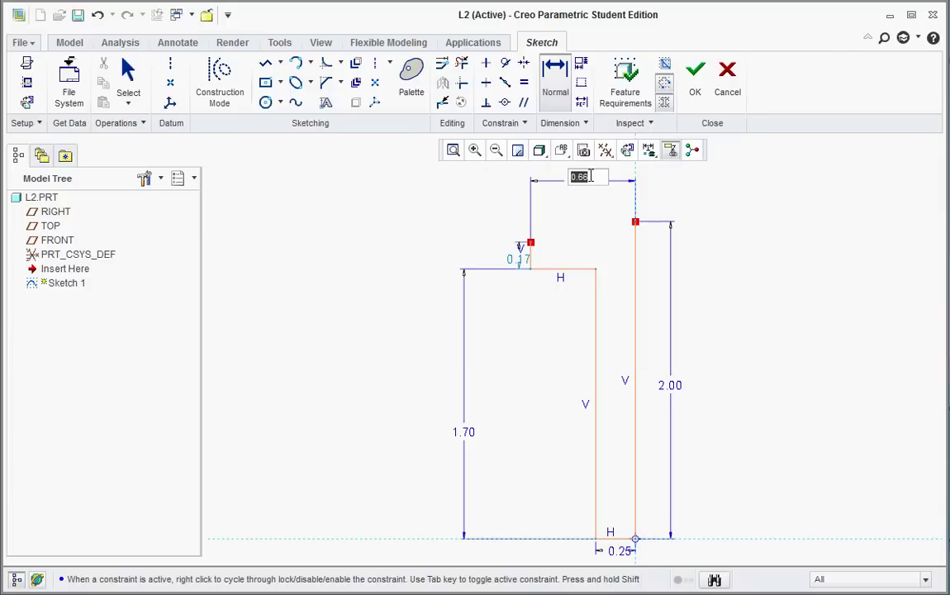
key("BackSpace")
key("Return")
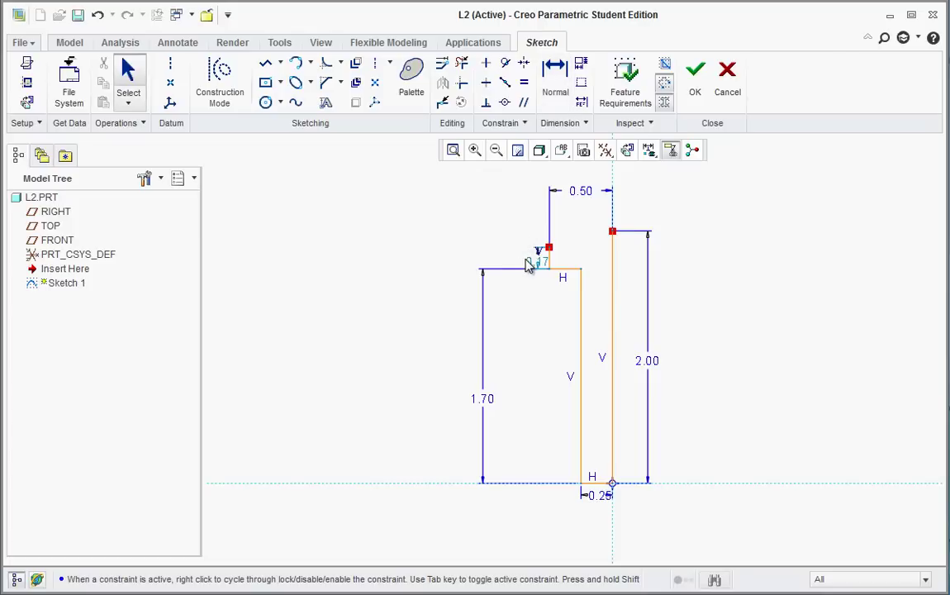
Set the short head step height to 0.10.
left_click_drag(518, 250, 514, 226)
double_click(512, 224)
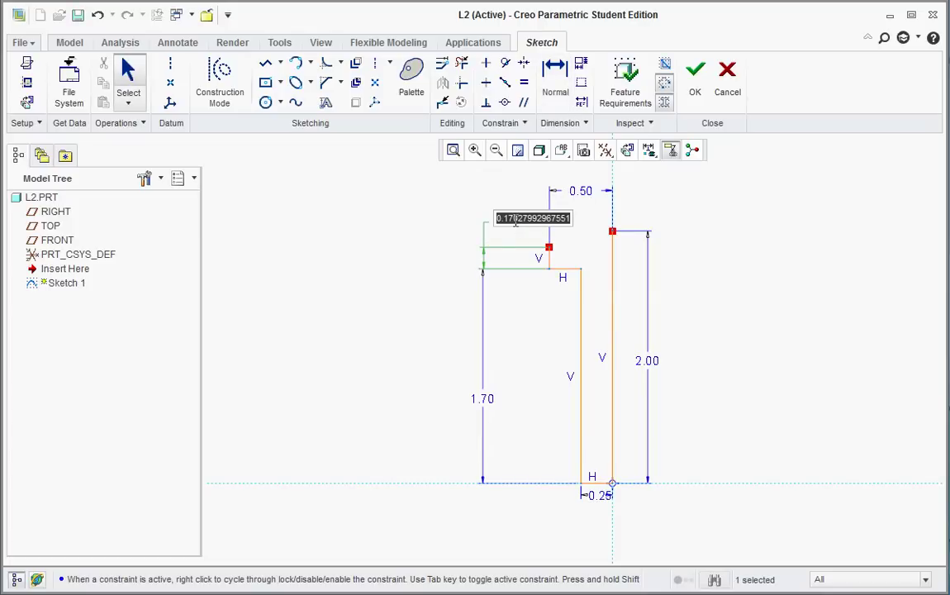
type("1")
key("Return")
double_click(496, 263)
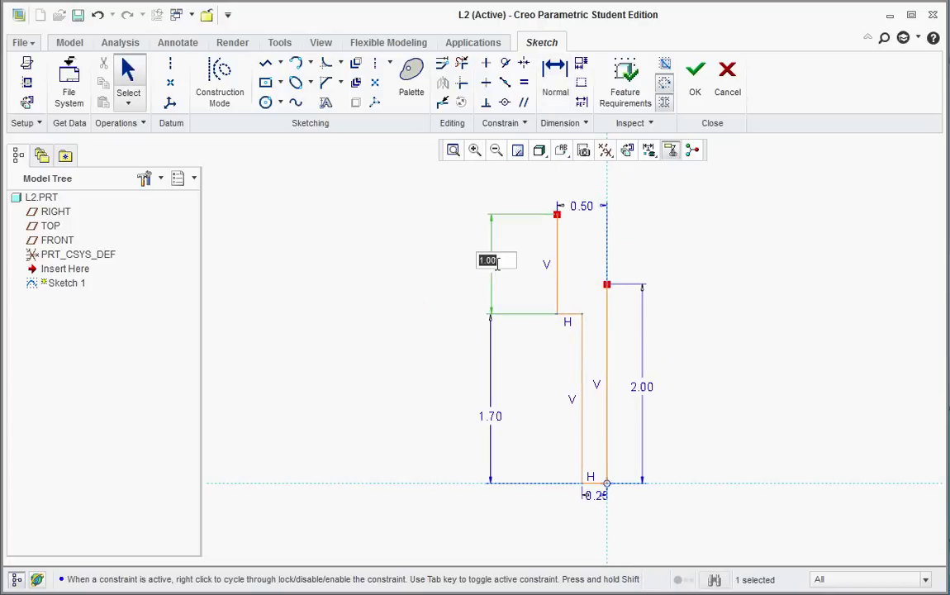
type(".1")
key("Return")
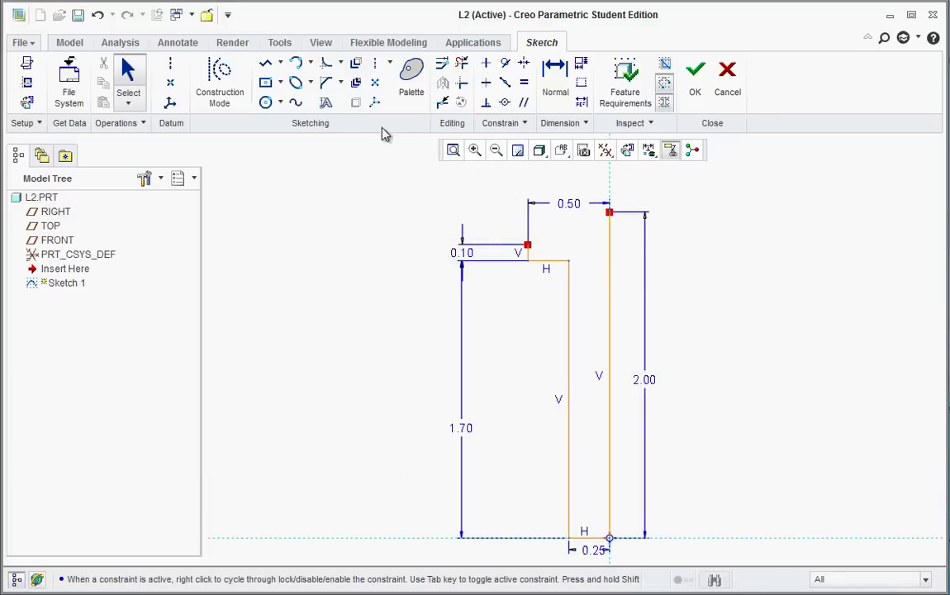
Draw a three-point arc from the head step's top to the axis line's top, forming the dome.
left_click(310, 66)
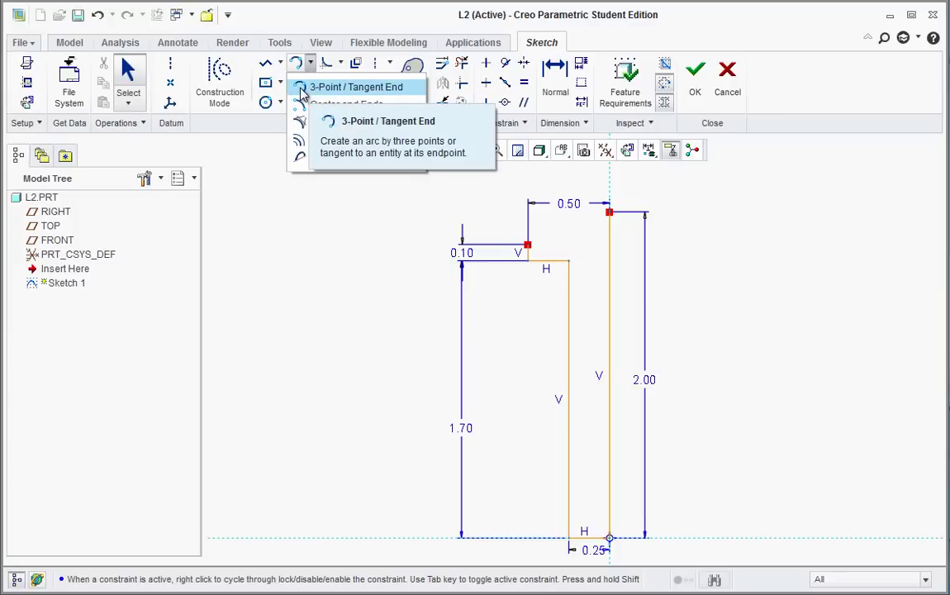
left_click(301, 89)
scroll(578, 238, "down", 2)
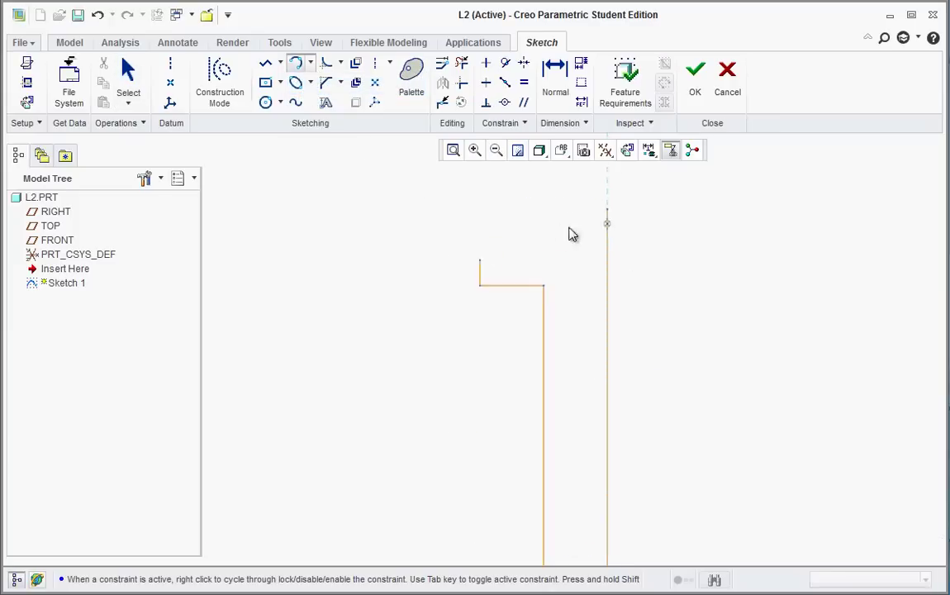
left_click(479, 260)
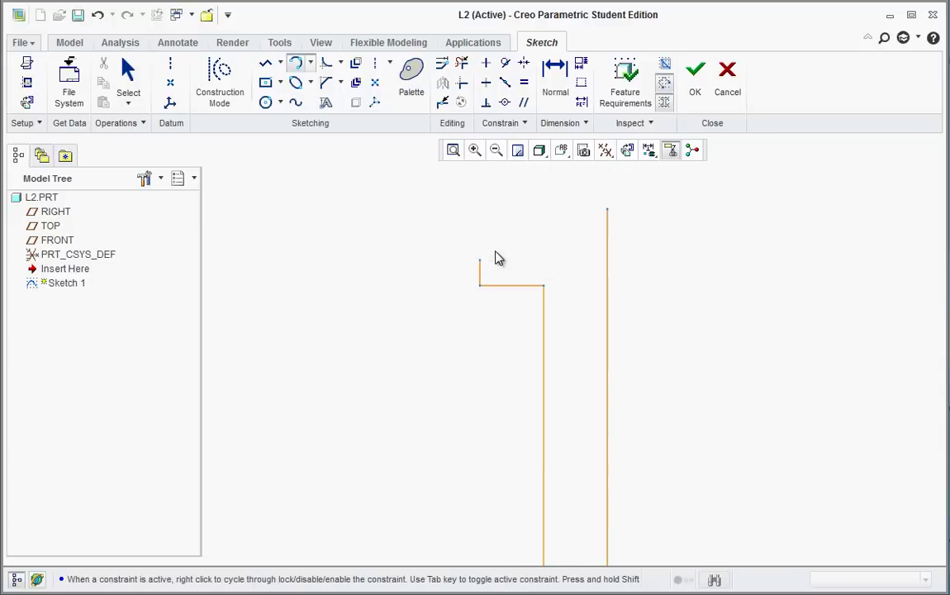
left_click(608, 210)
left_click(571, 220)
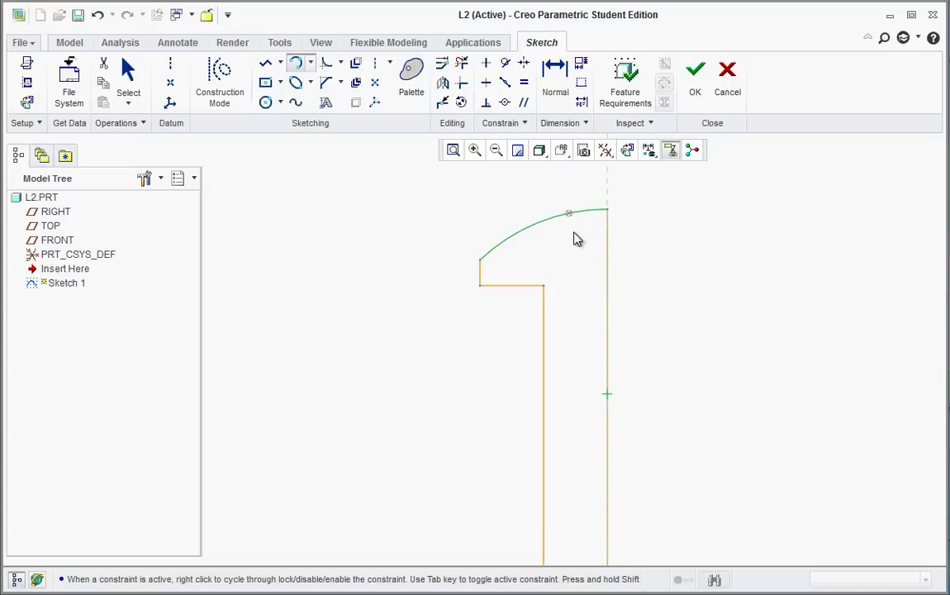
middle_click(578, 262)
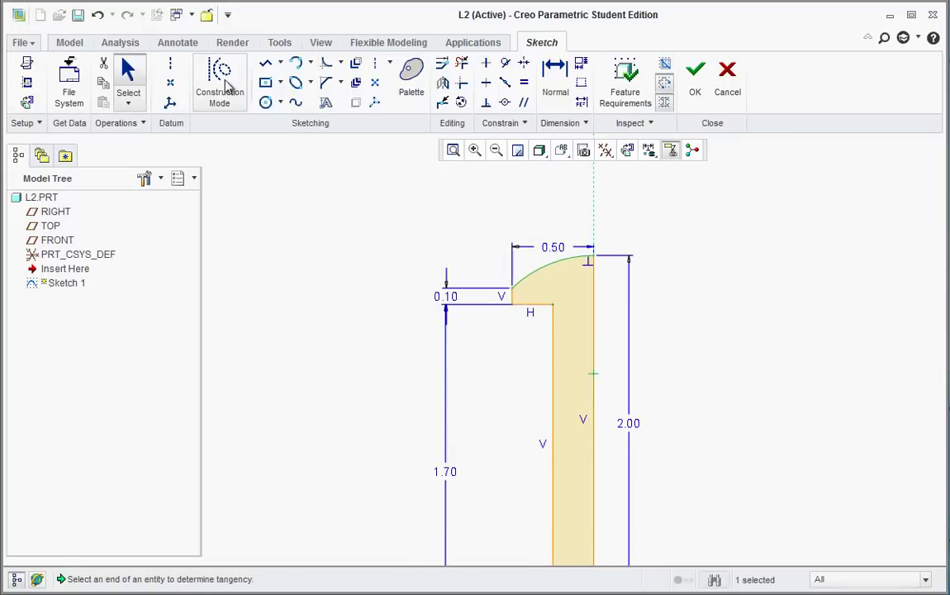
Add a 0.73 radius dimension to the dome arc, then undo it in the Resolve Sketch dialog.
scroll(453, 188, "up", 1)
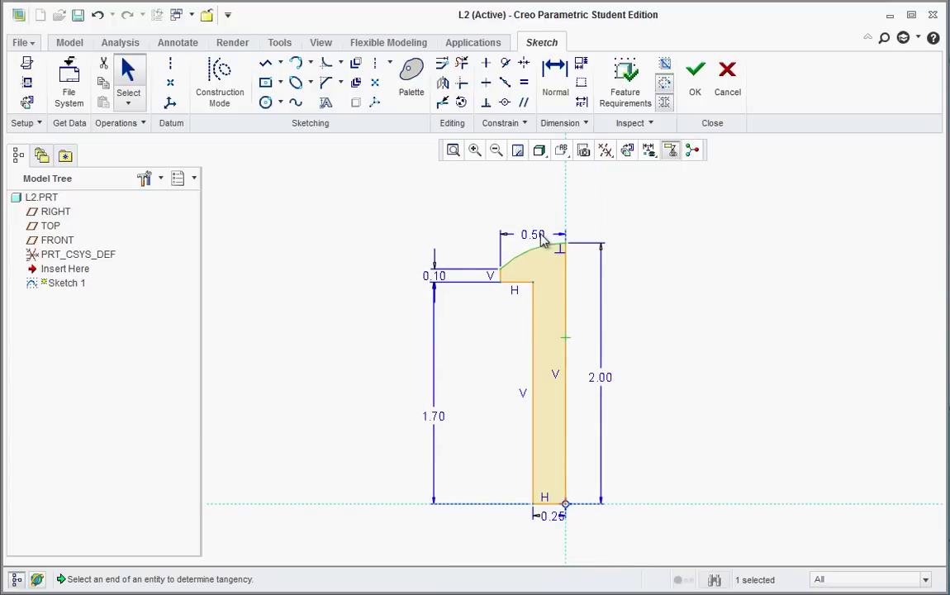
left_click(555, 79)
left_click(517, 253)
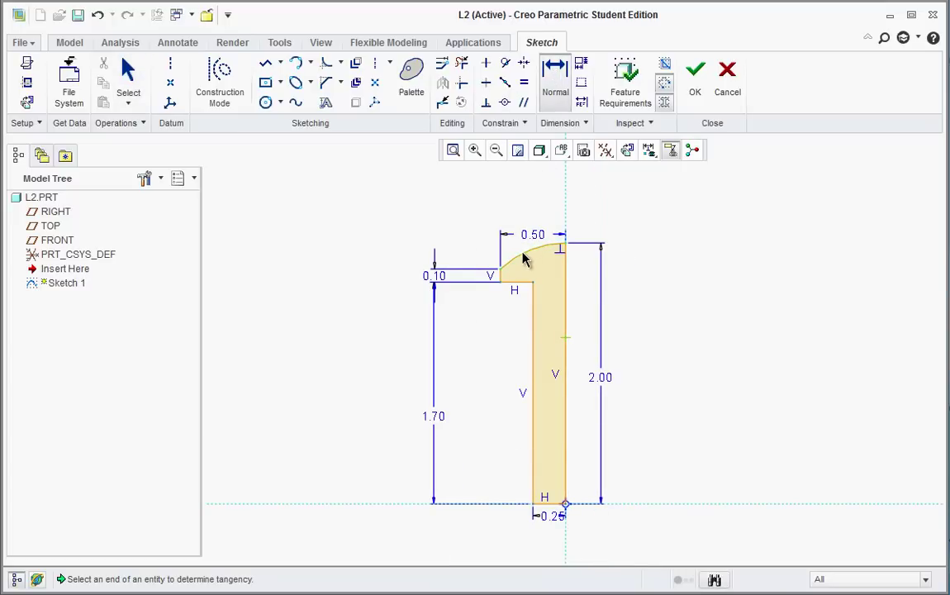
middle_click(461, 220)
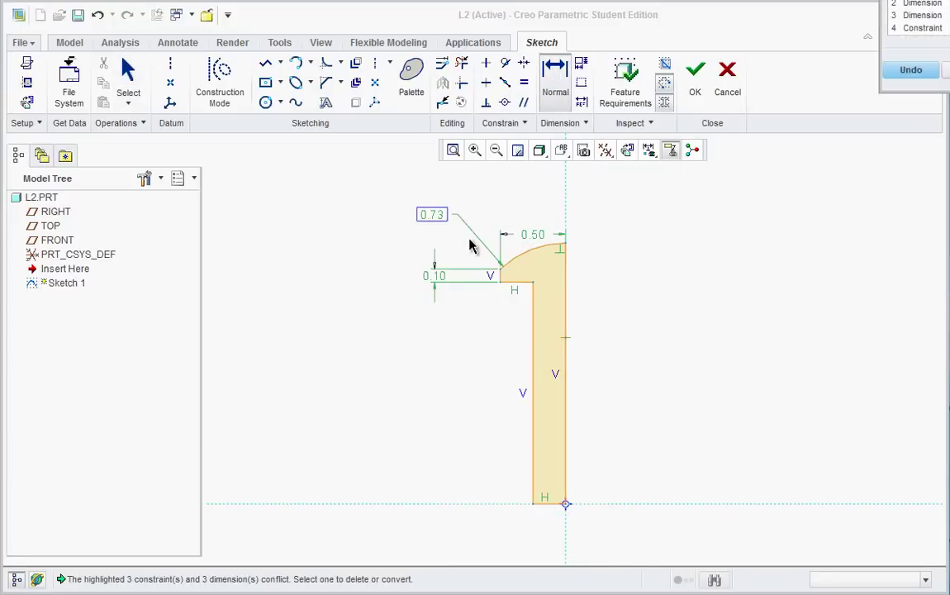
mouse_move(917, 4)
left_mouse_down()
mouse_move(797, 62)
mouse_move(789, 105)
left_mouse_up()
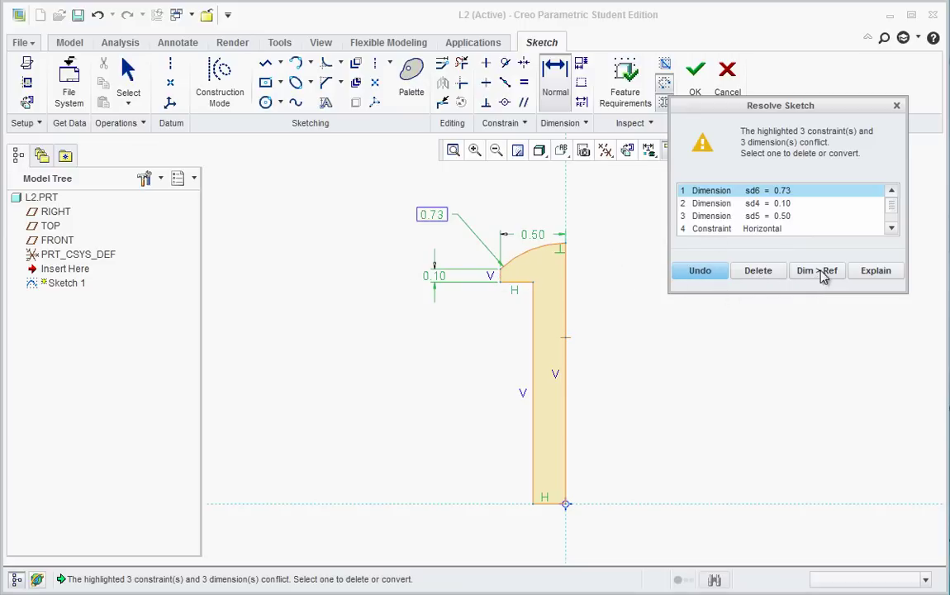
left_click(700, 270)
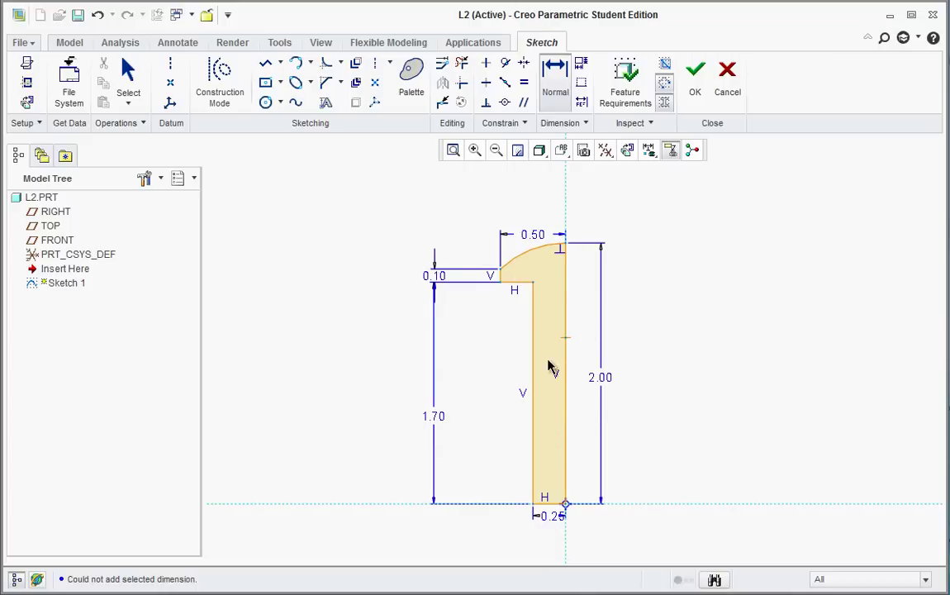
Finish Sketch 1 and revolve it 360° about its vertical edge into a solid pin.
left_click(697, 86)
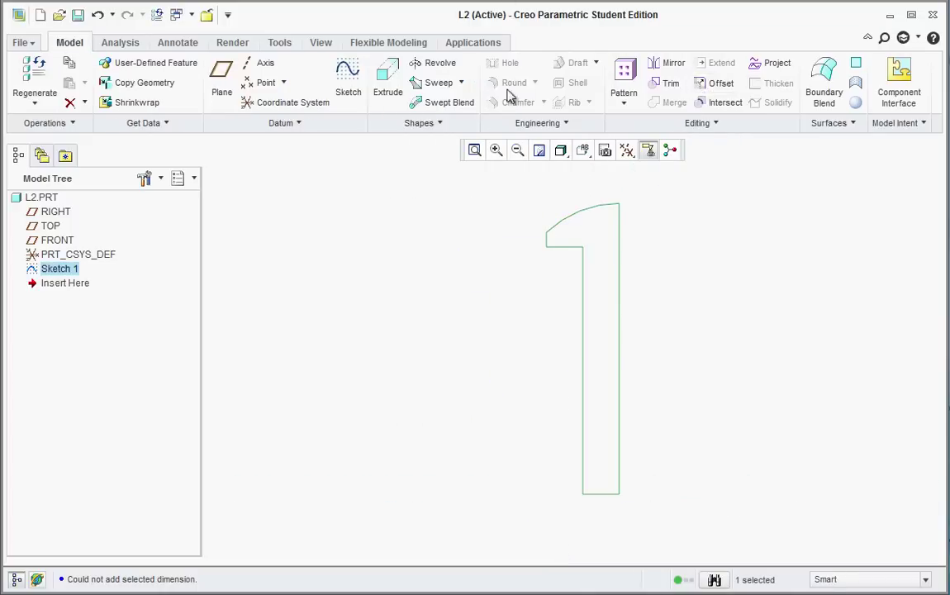
left_click(430, 64)
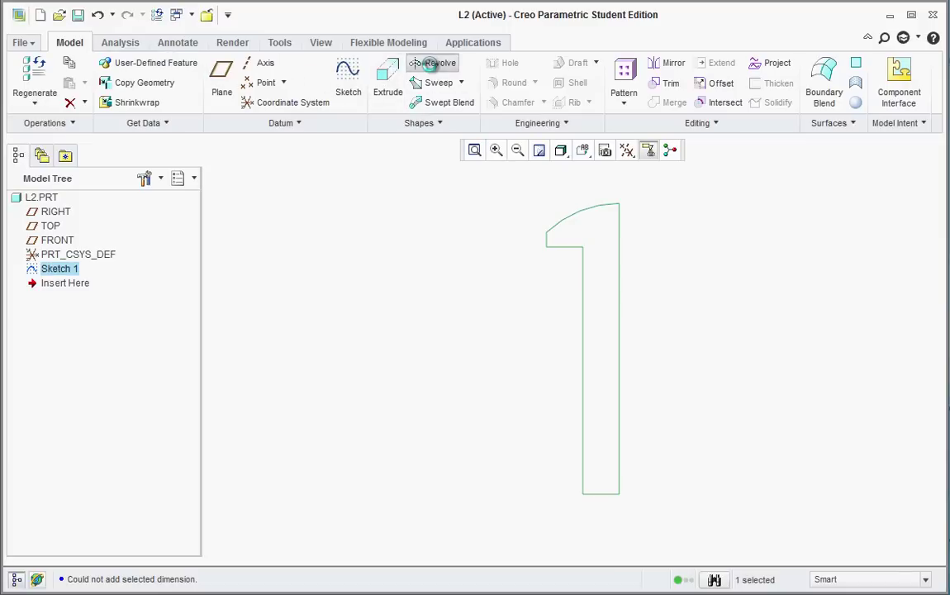
left_click(622, 350)
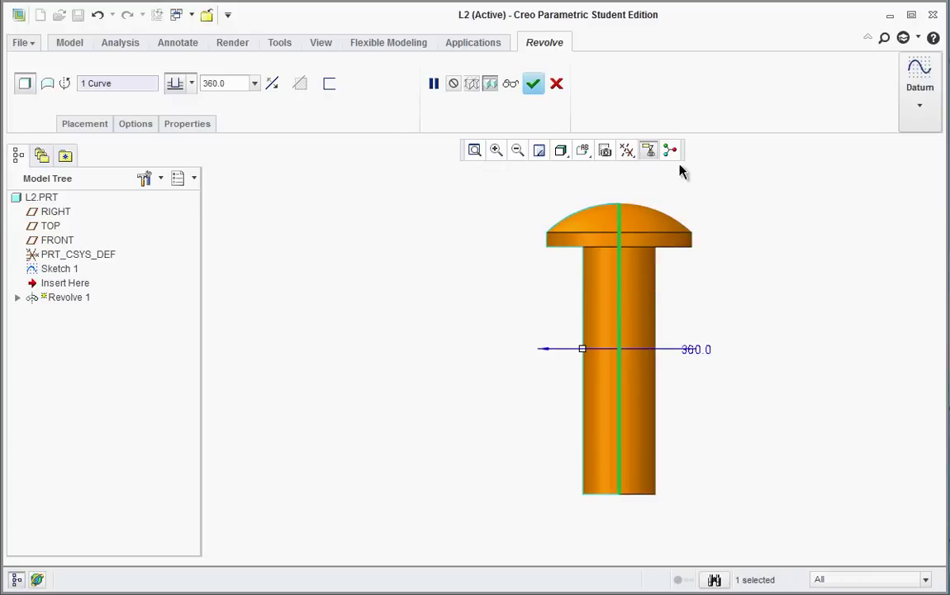
left_click(533, 84)
Show the pin in default orientation, begin a chamfer, and consult the LAB 2 drawing.
key("ctrl+d")
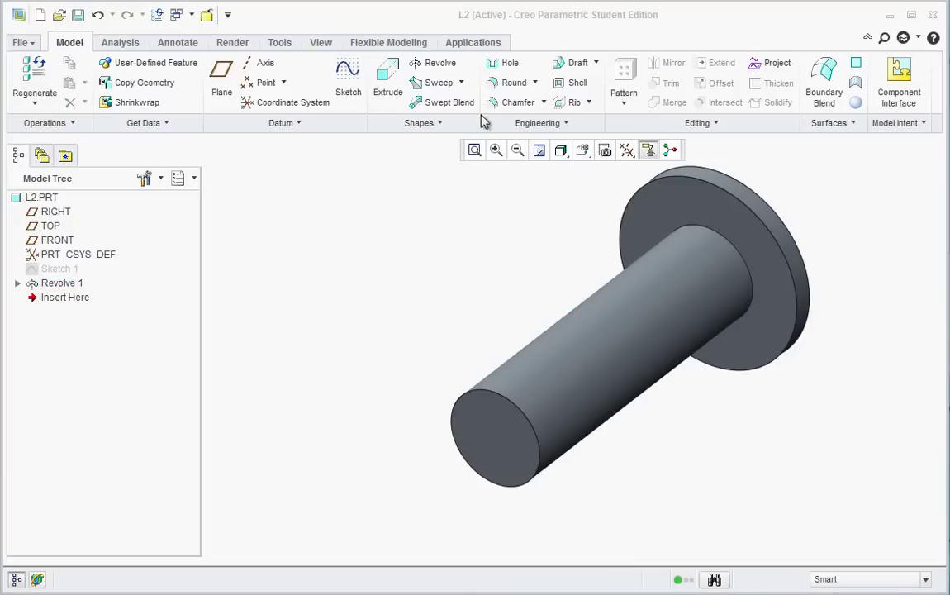
left_click(510, 106)
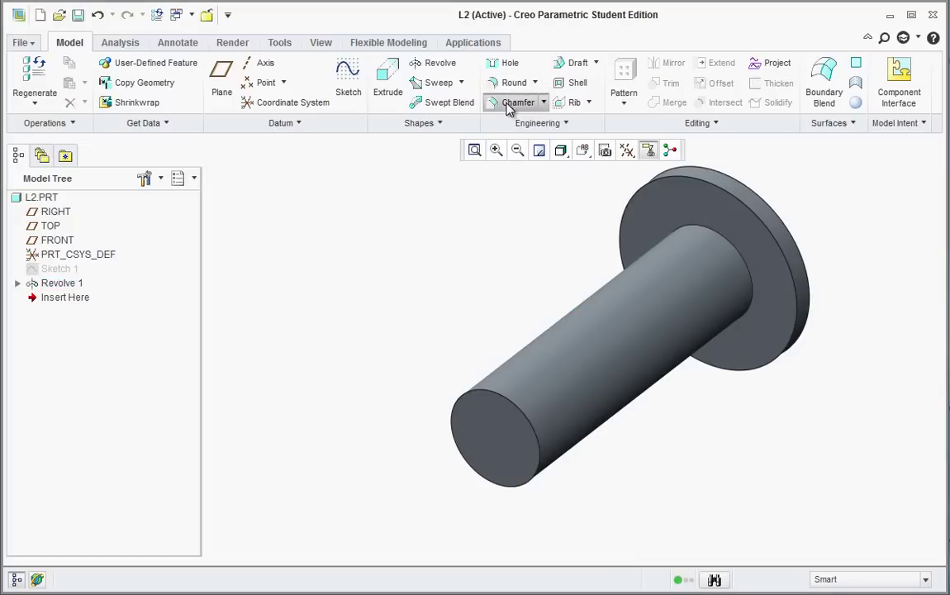
key("alt+Tab")
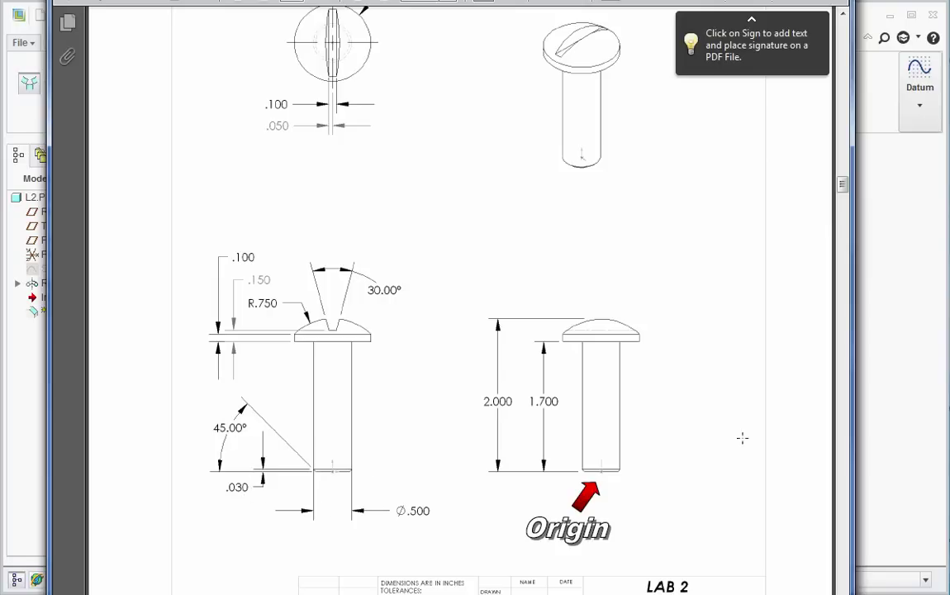
Chamfer the pin's tip edge with a 45 x D scheme at distance 0.03.
key("alt+Tab")
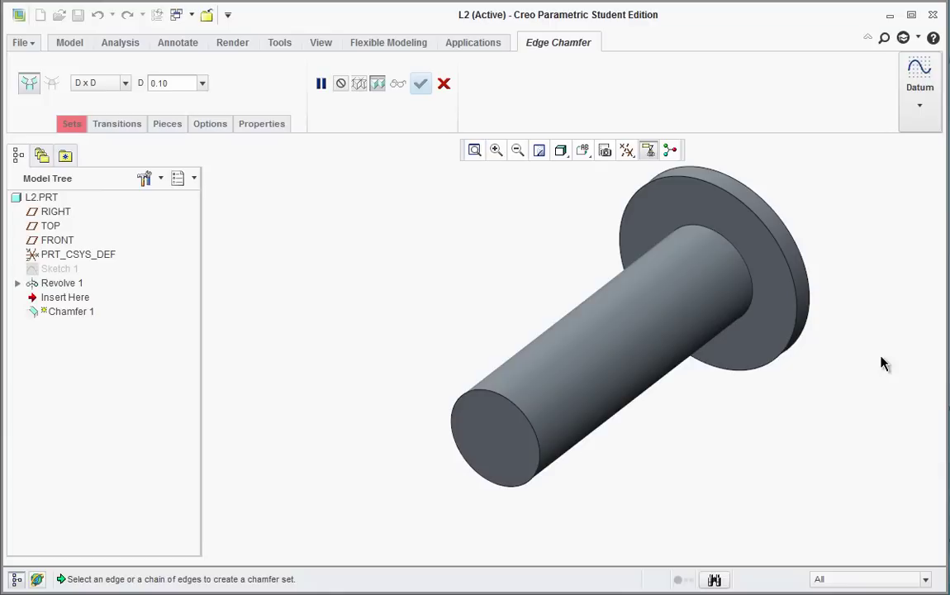
left_click(120, 87)
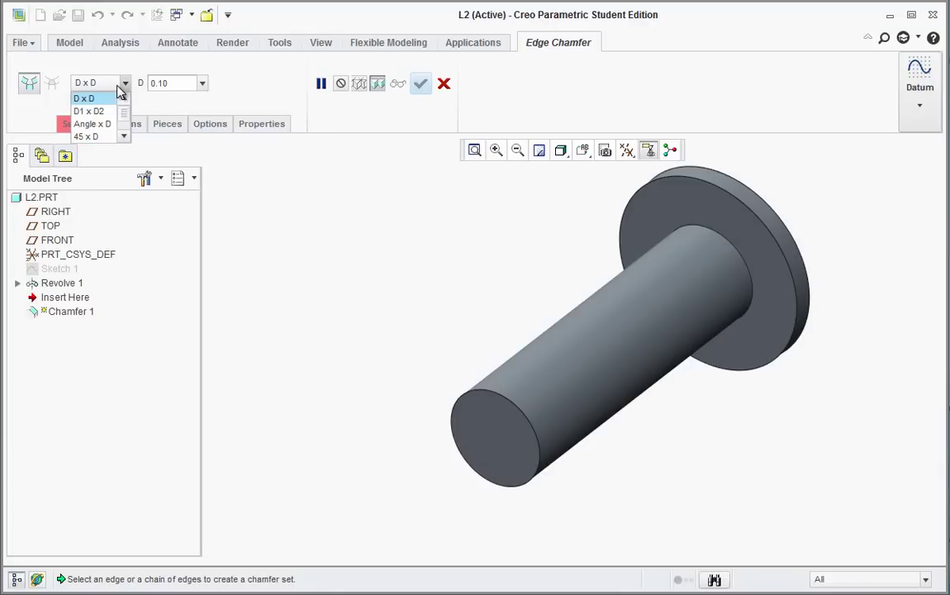
left_click(97, 138)
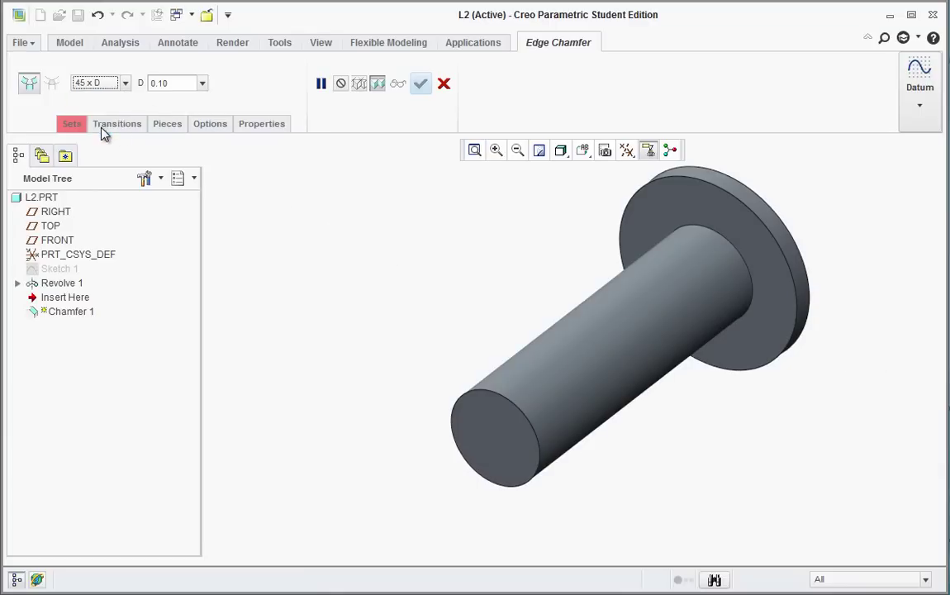
double_click(168, 83)
type("0.03")
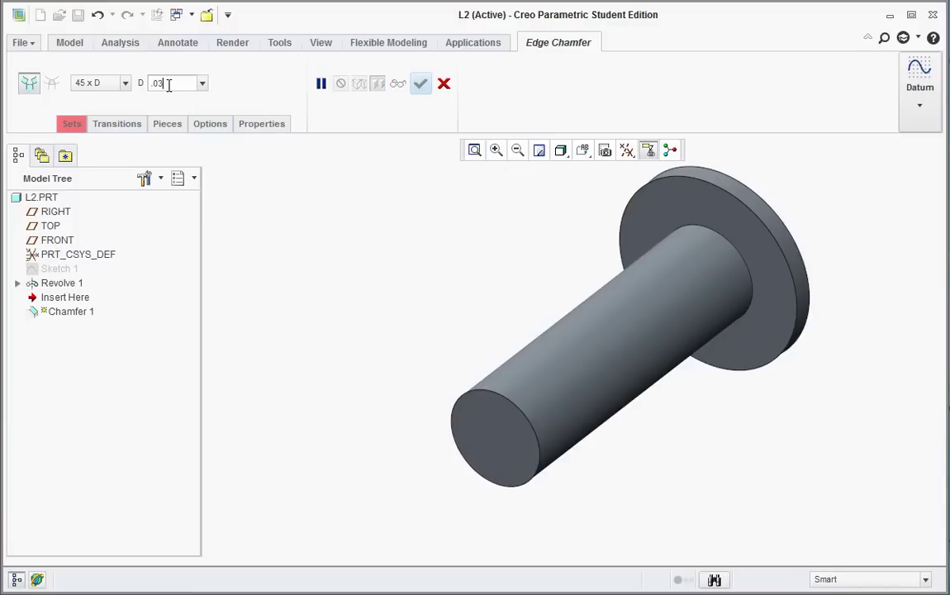
left_click(496, 399)
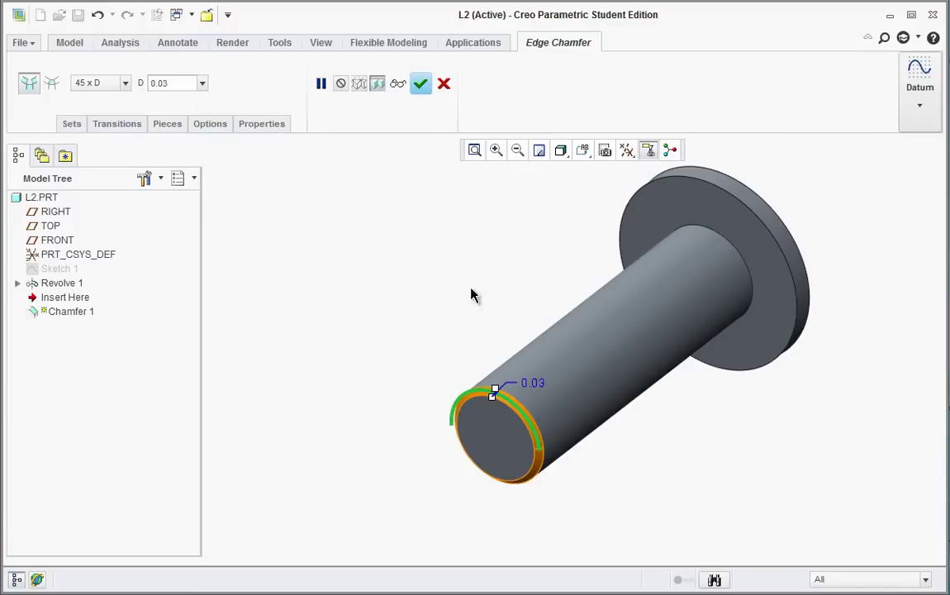
left_click(420, 83)
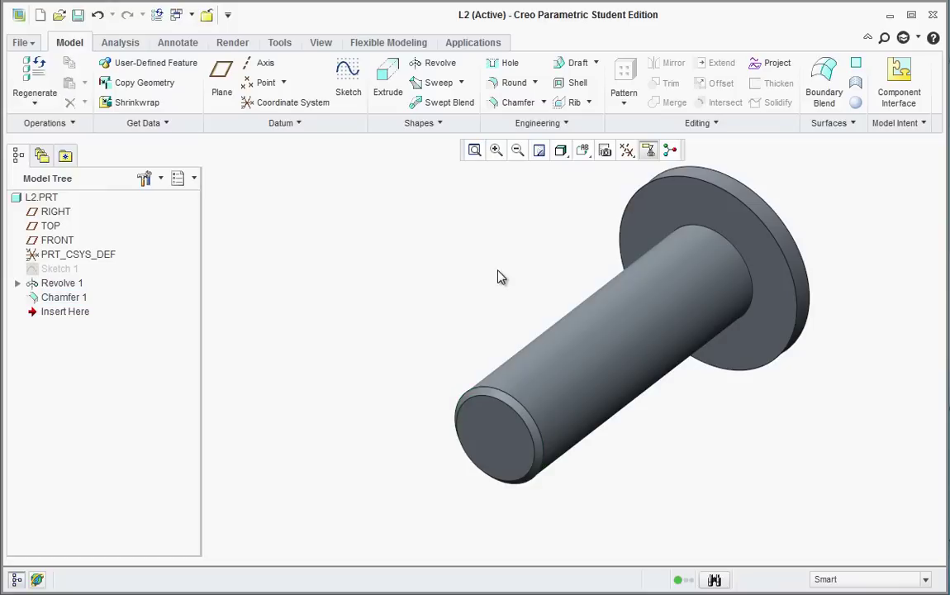
middle_click_drag(499, 276, 676, 246, "ctrl")
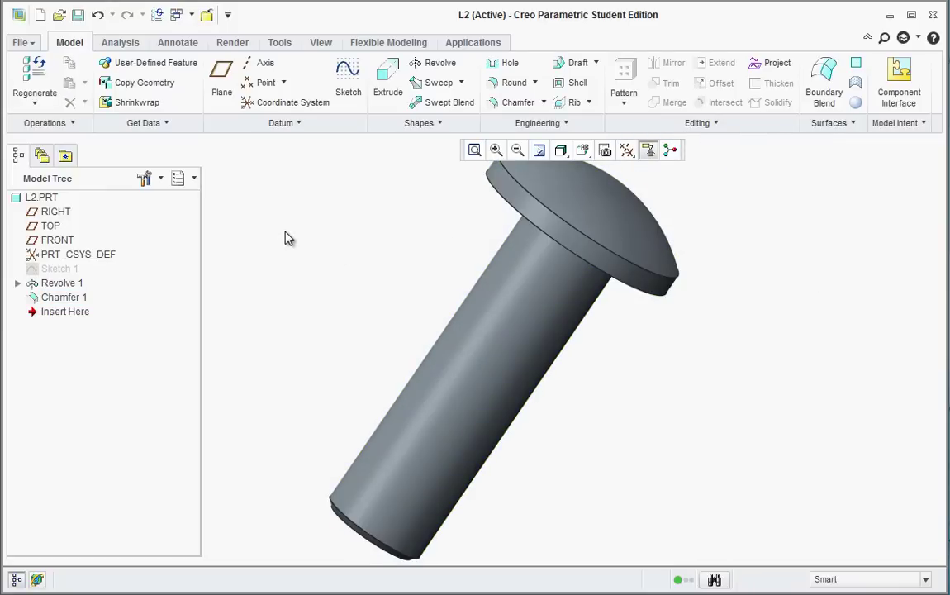
Start a new sketch on FRONT, viewed straight on, with a vertical centerline along the pin's axis.
left_click(49, 240)
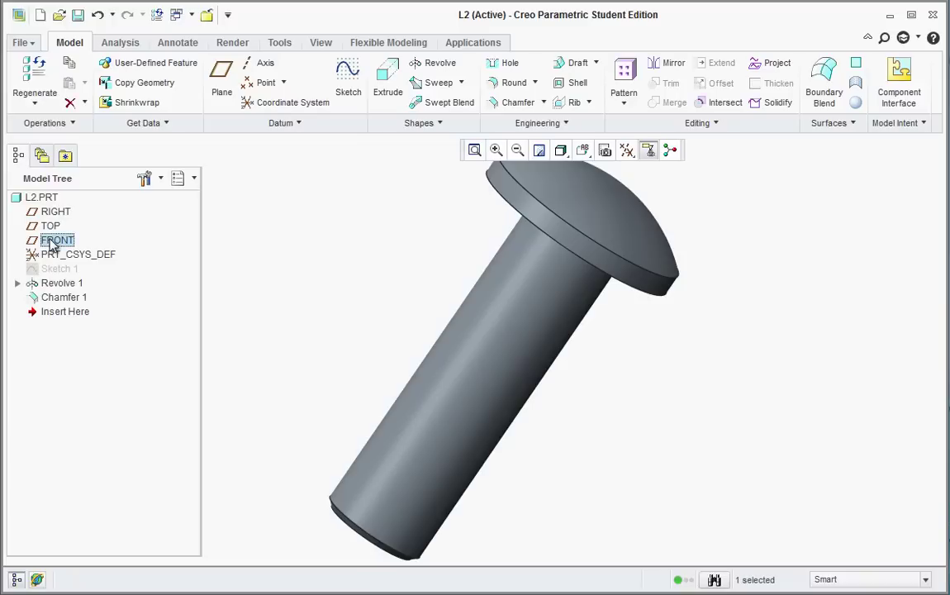
left_click(348, 74)
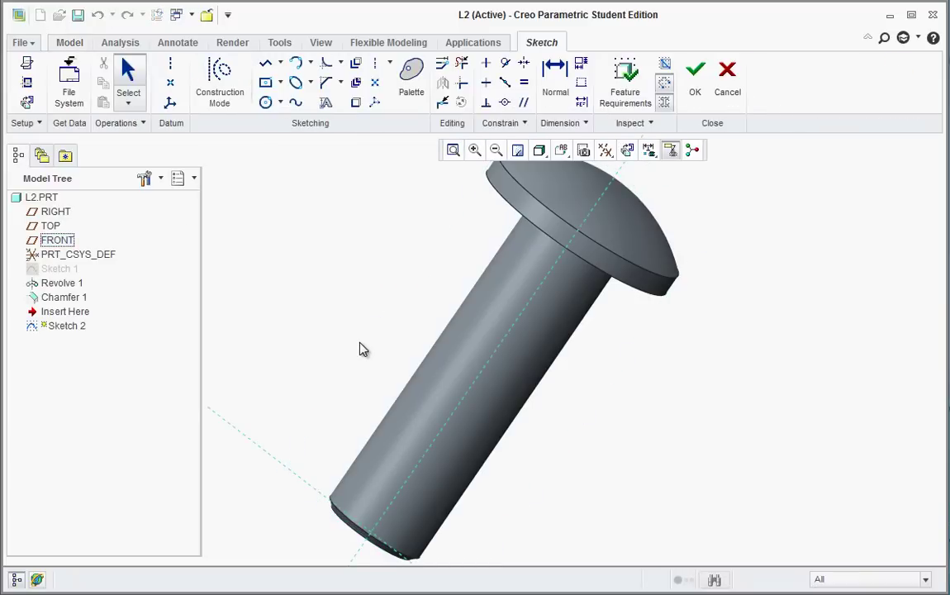
left_click(563, 151)
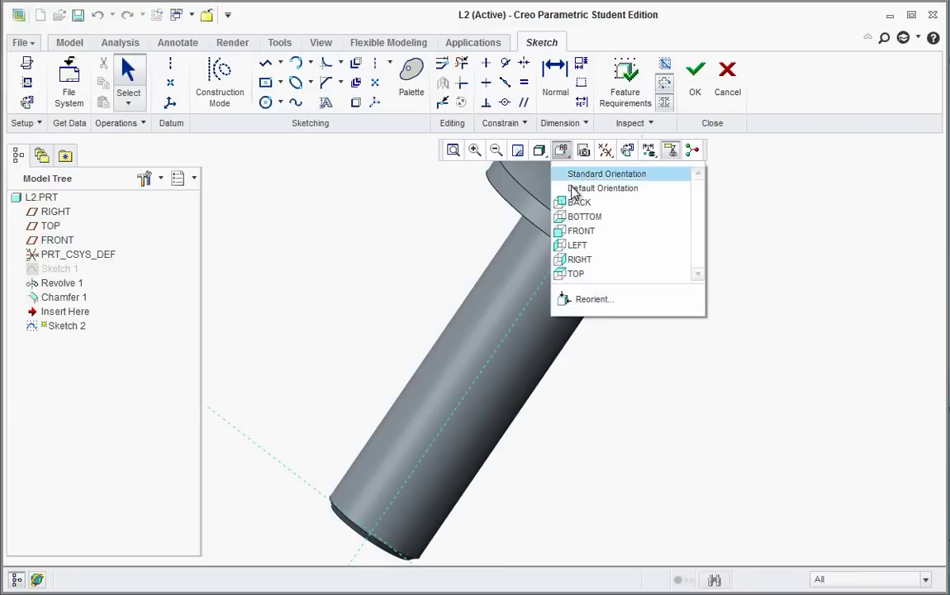
left_click(581, 231)
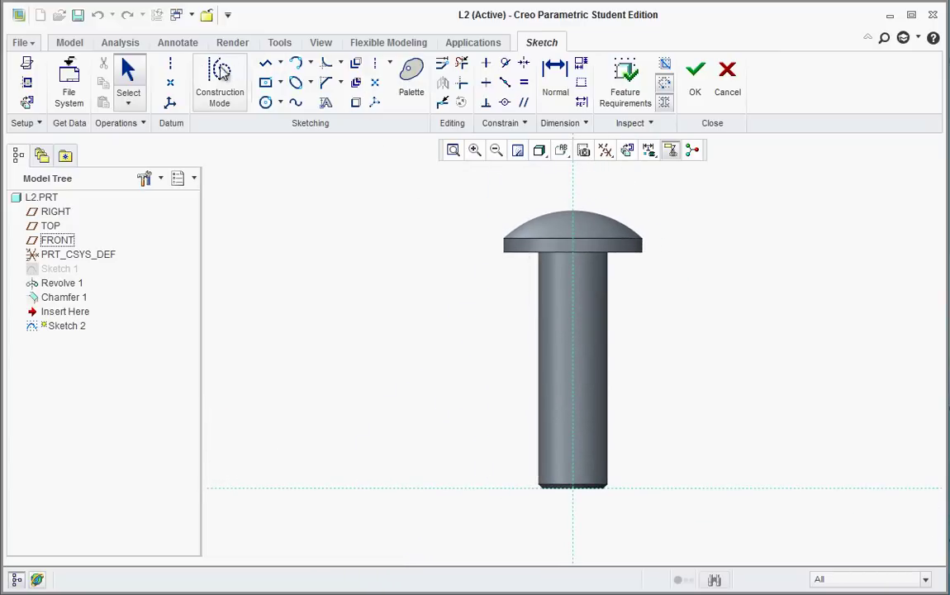
left_click(170, 64)
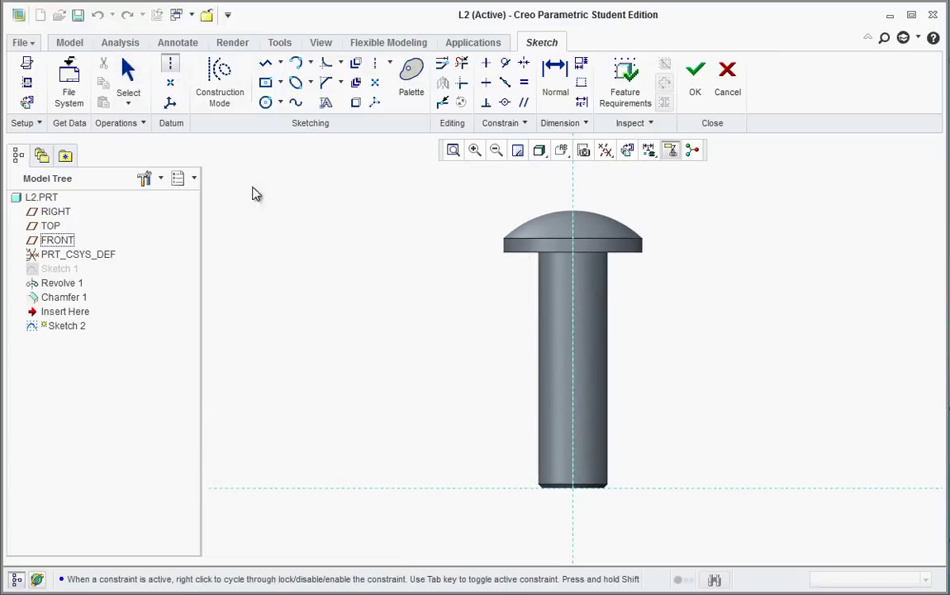
left_click(574, 496)
left_click(588, 191)
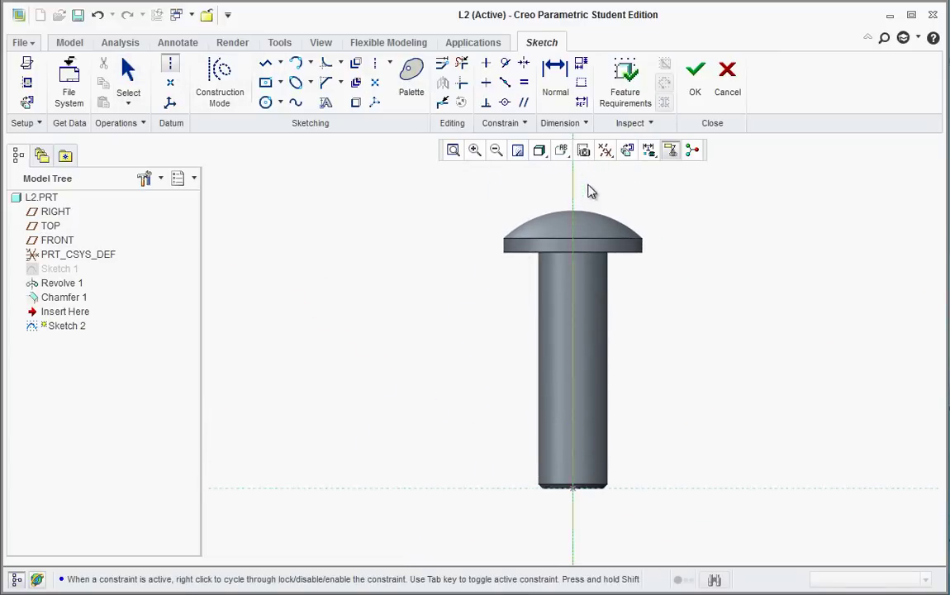
middle_click(657, 206)
Draw the half slot outline's edges ending at the centerline.
scroll(576, 213, "up", 2)
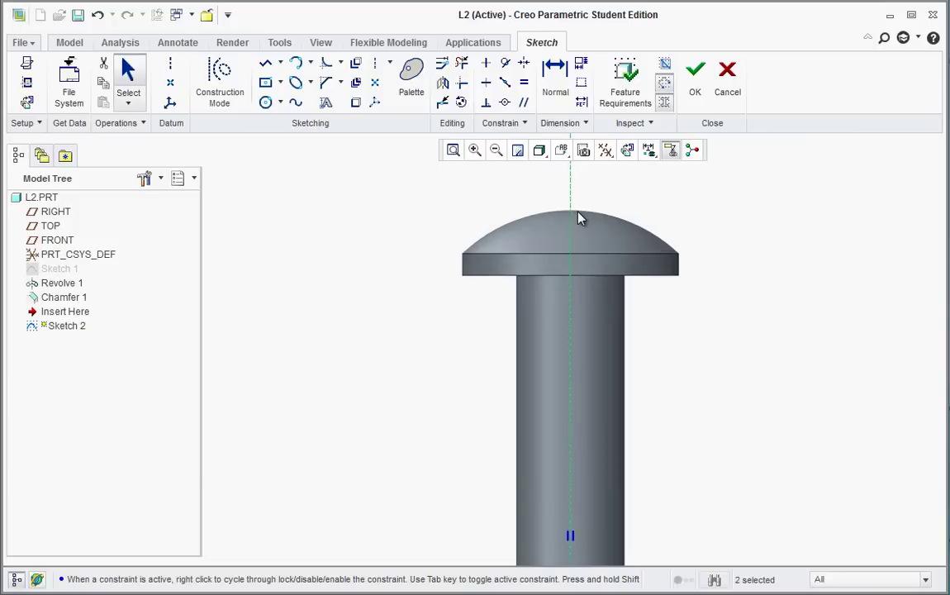
left_click(265, 68)
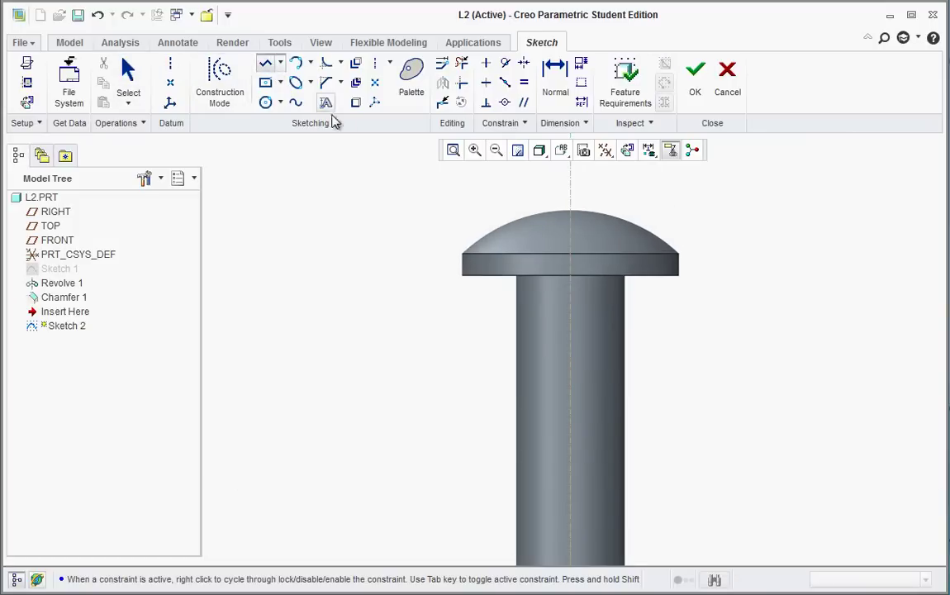
scroll(542, 206, "up", 2)
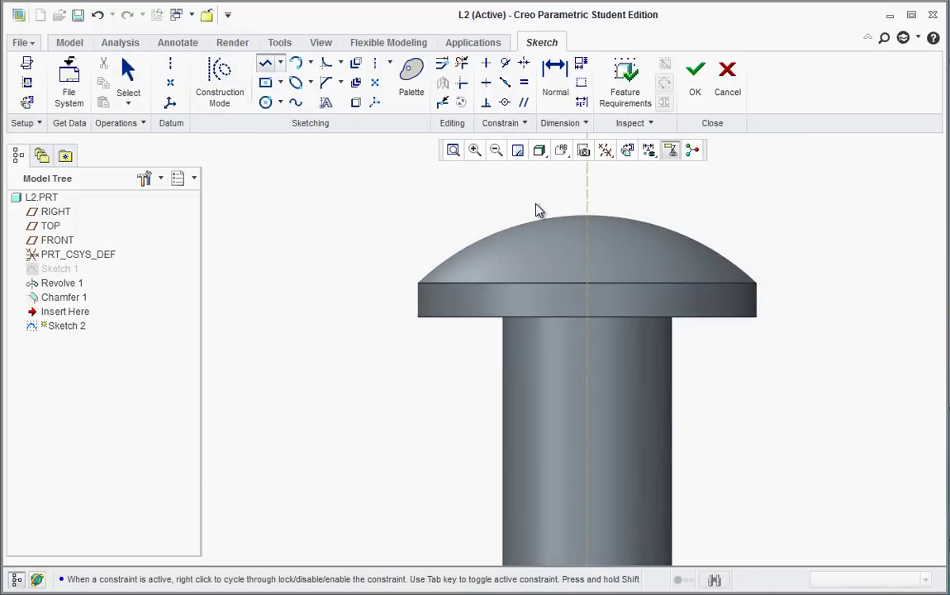
middle_click(562, 269)
left_click(586, 262)
left_click(585, 205)
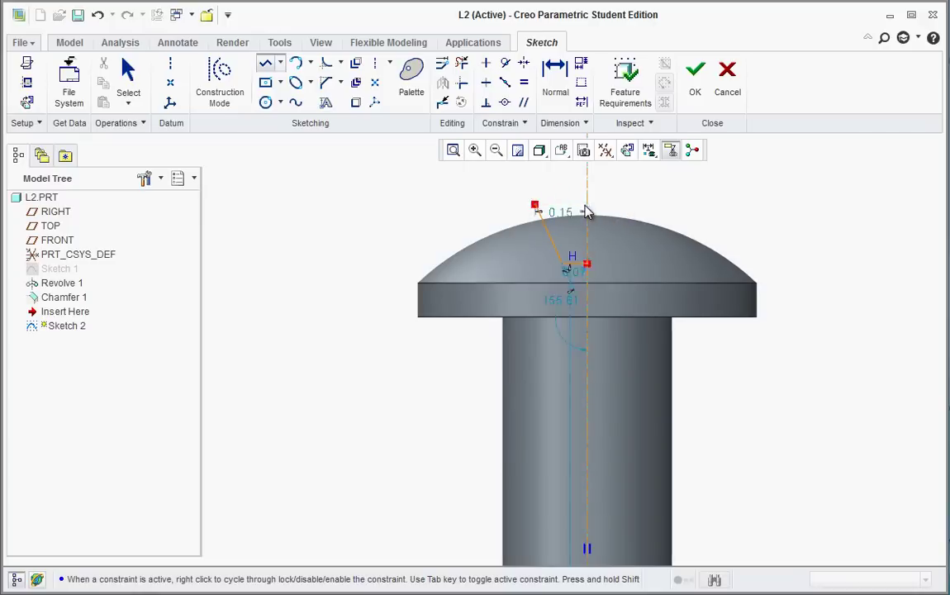
middle_click(674, 201)
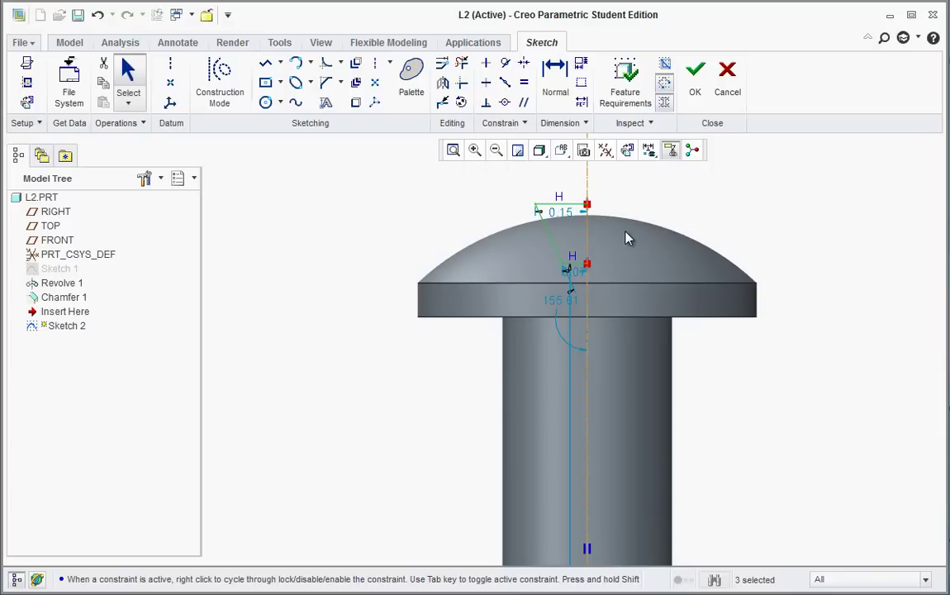
Mirror the selected half slot outline across the vertical centerline.
left_click(472, 208)
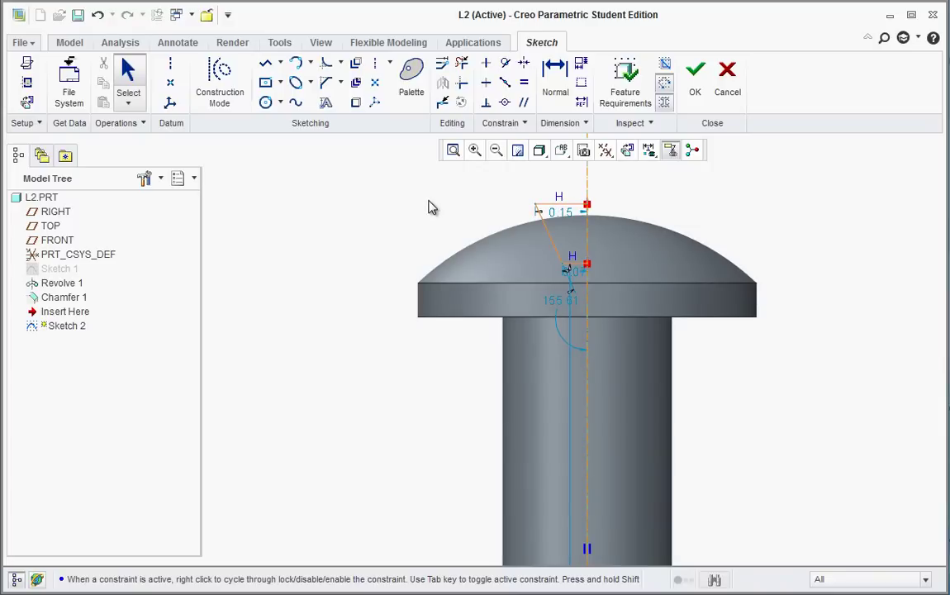
mouse_move(496, 179)
left_mouse_down()
mouse_move(516, 215)
mouse_move(500, 188)
mouse_move(626, 290)
left_mouse_up()
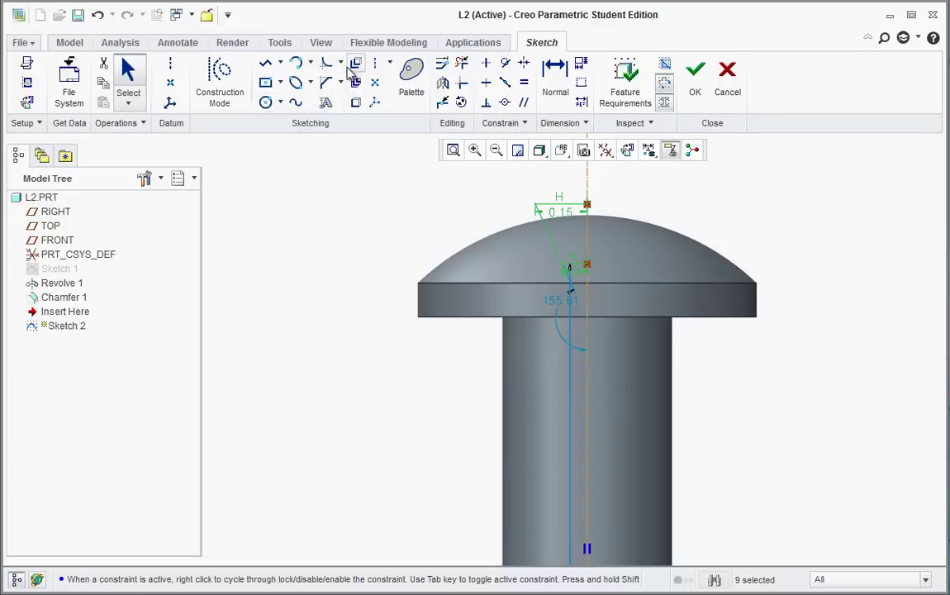
left_click(443, 86)
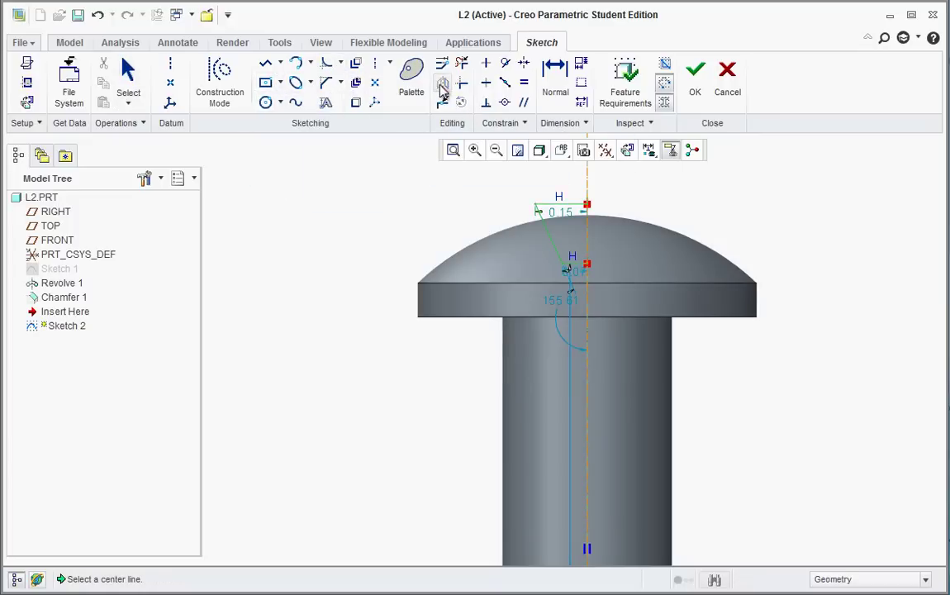
left_click(588, 241)
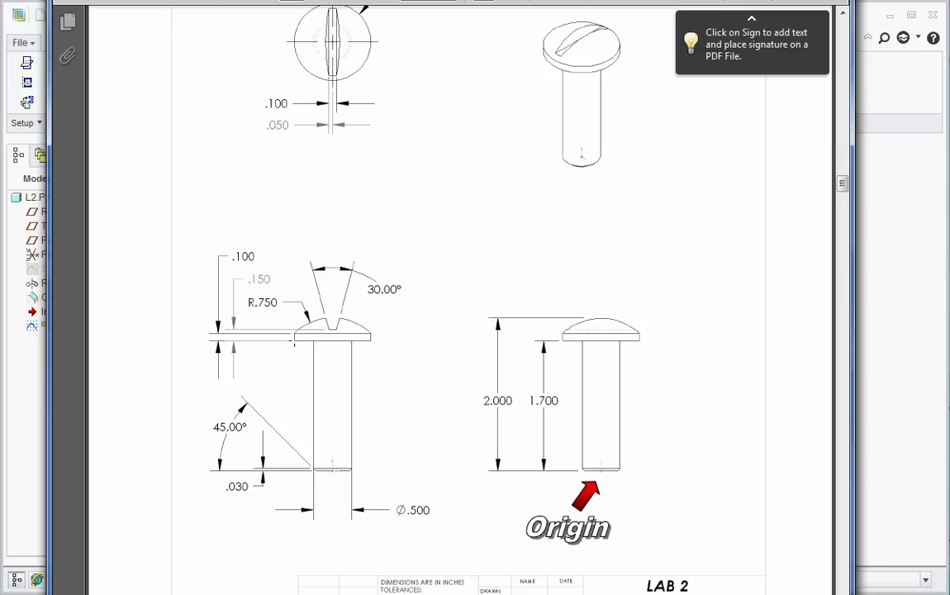
Return to the Creo sketch after reading the slot's 30° angle and depths on the drawing.
left_click(881, 300)
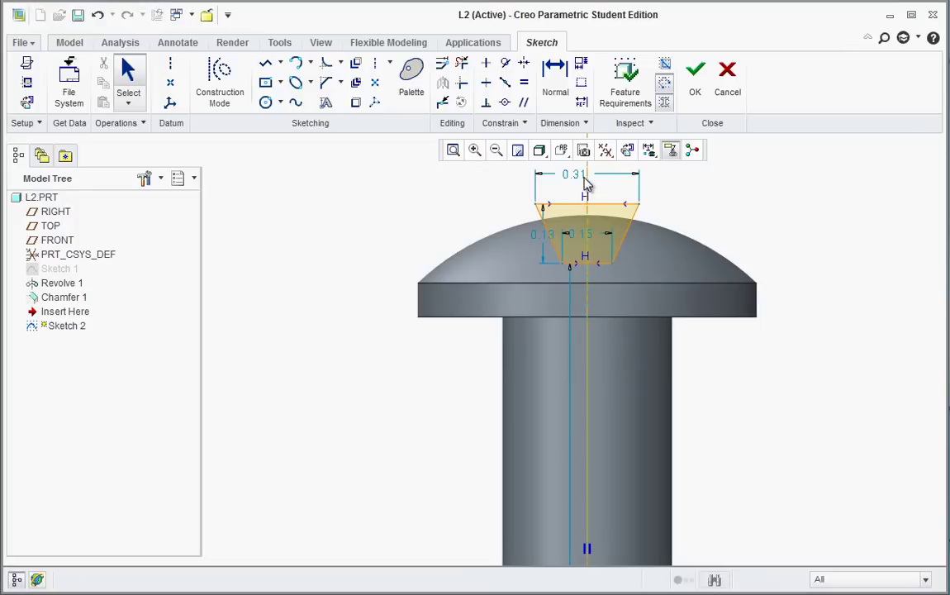
Dimension the slot with a 30° angle between its slanted edges and 0.15 height above the head underside.
left_click(555, 82)
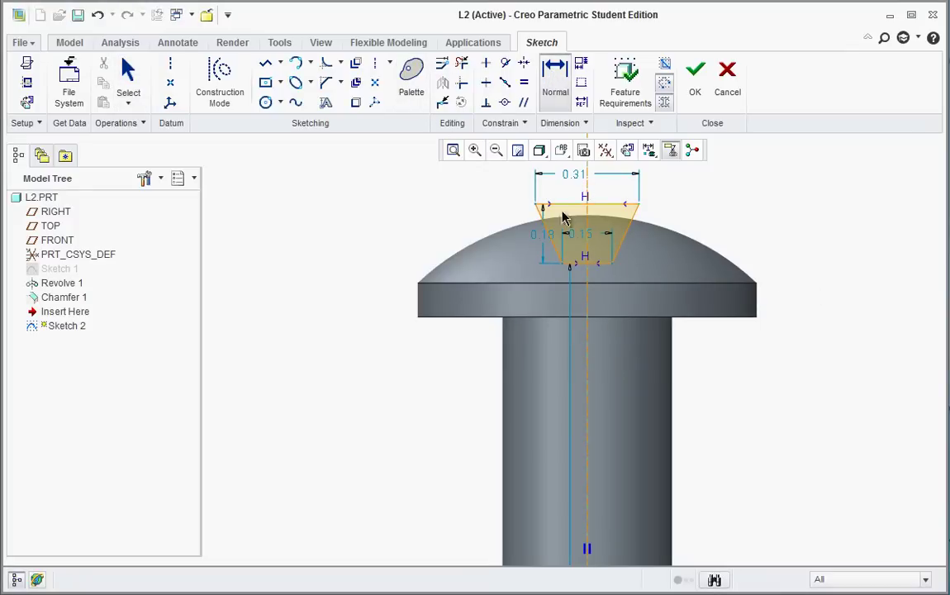
left_click(555, 250)
middle_click(600, 186)
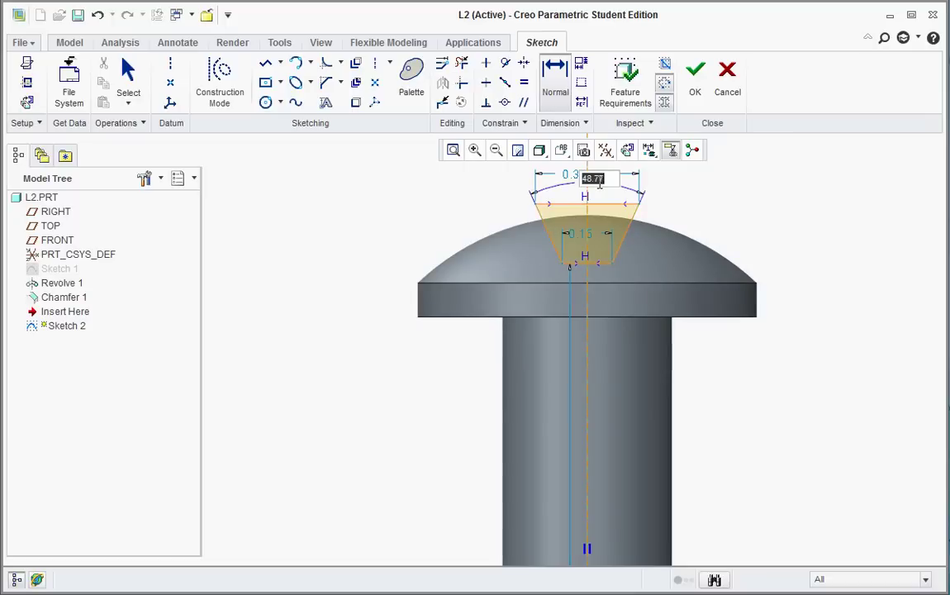
type("30")
key("Return")
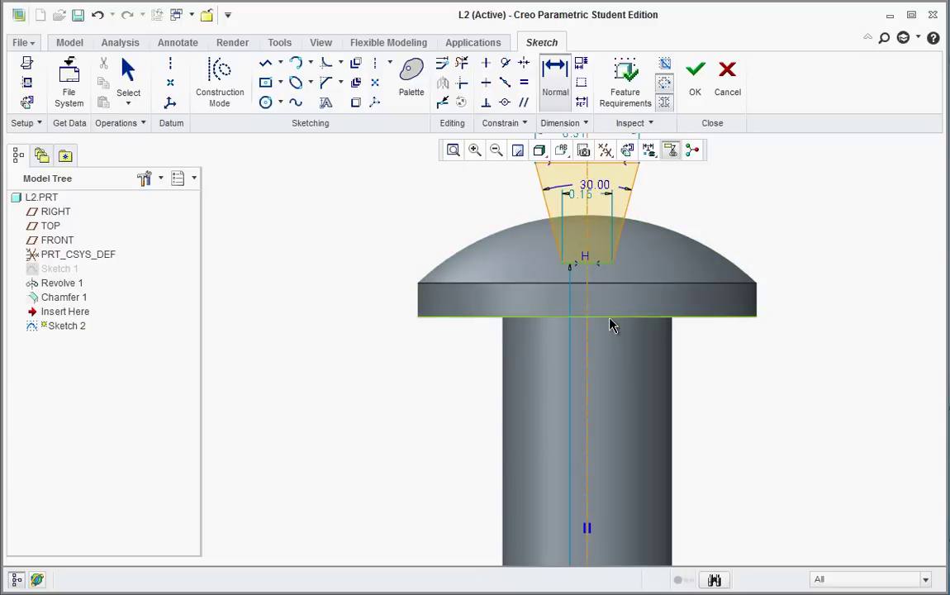
middle_click(376, 299)
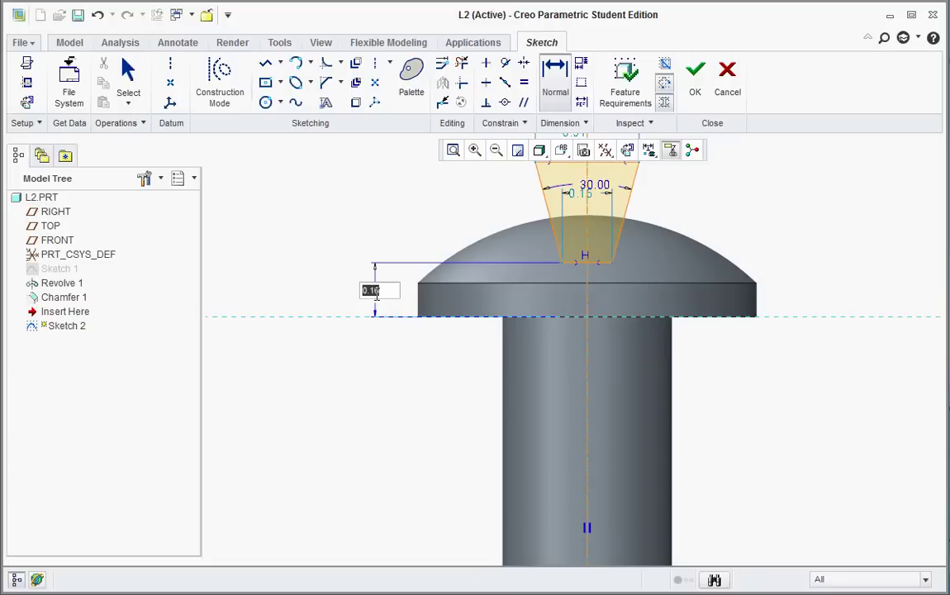
key("BackSpace")
type(".15")
key("Return")
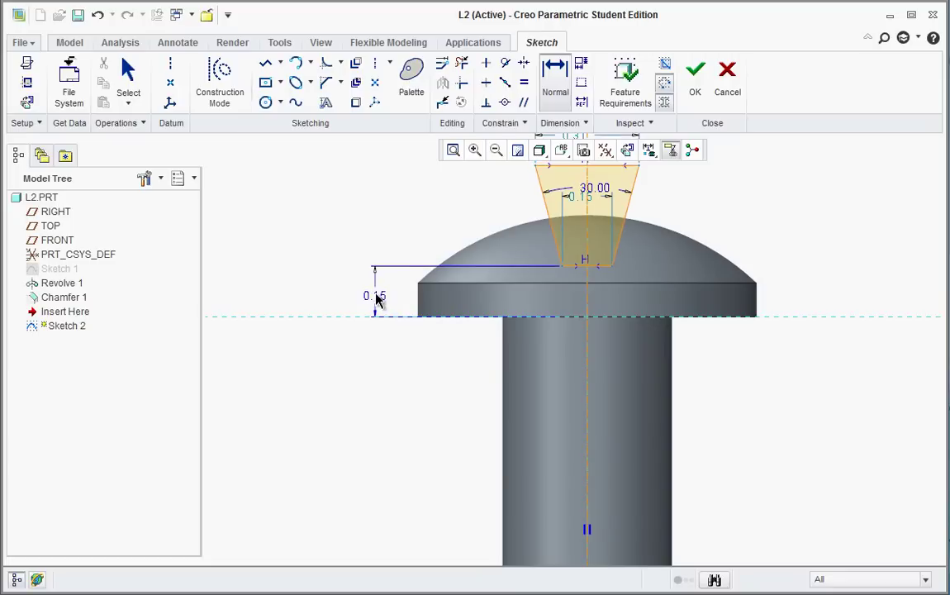
middle_click(691, 218)
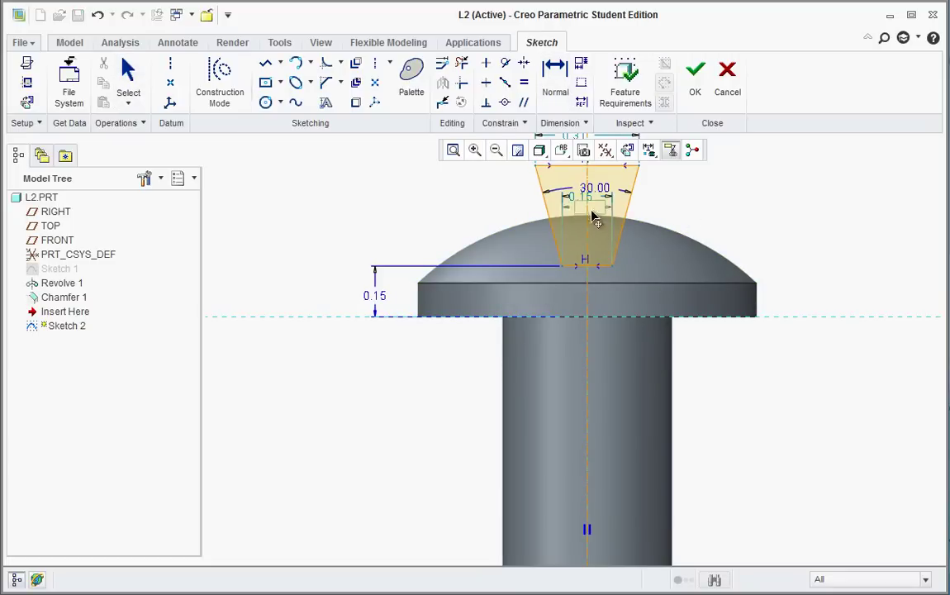
Set the slot's bottom width to 0.1.
left_click_drag(601, 212, 620, 271)
left_click_drag(660, 309, 658, 307)
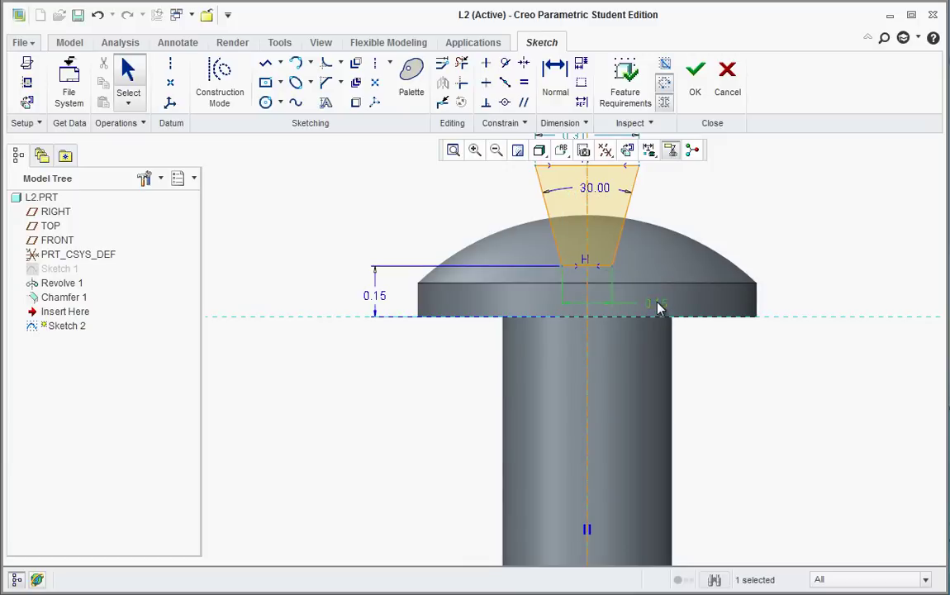
double_click(665, 296)
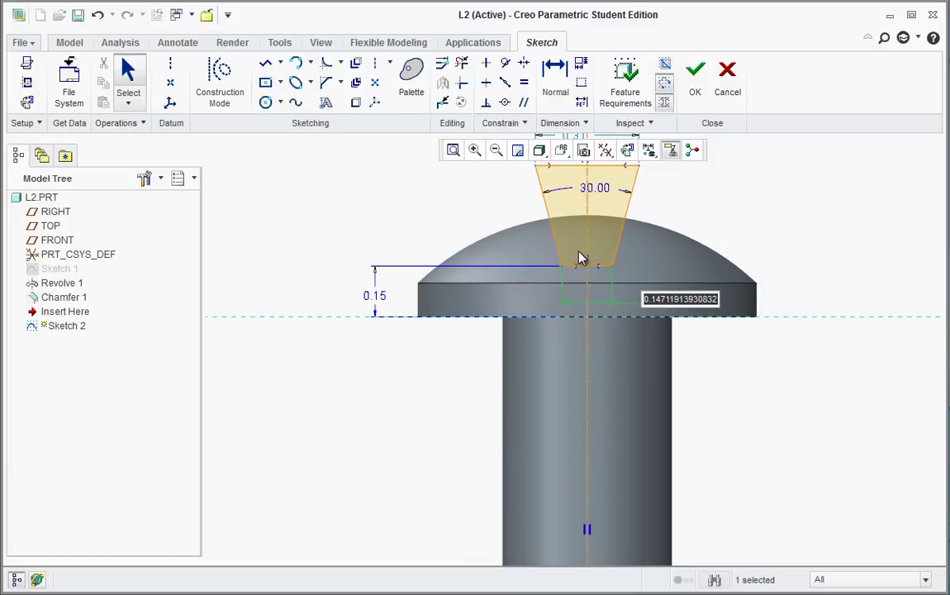
type("0.1")
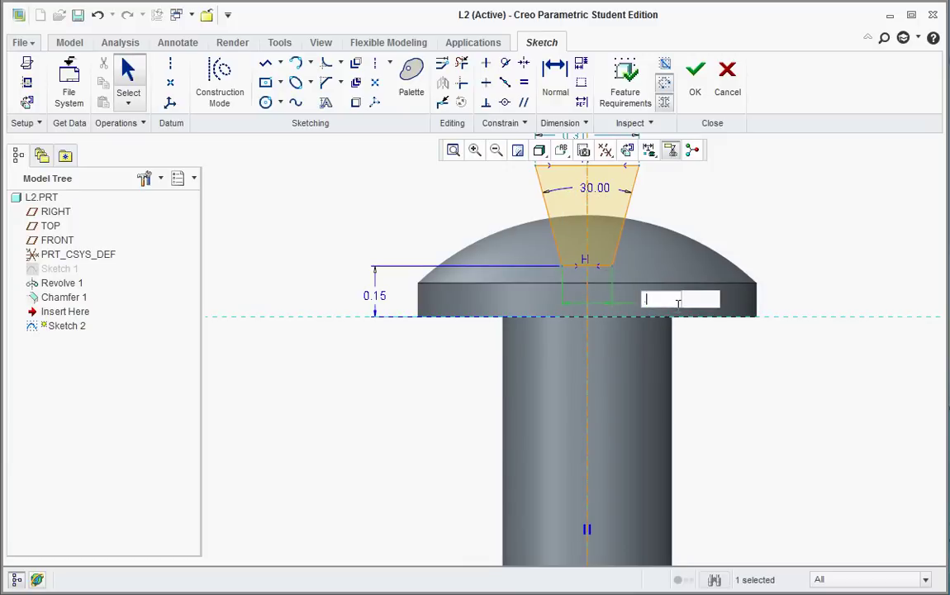
key("Return")
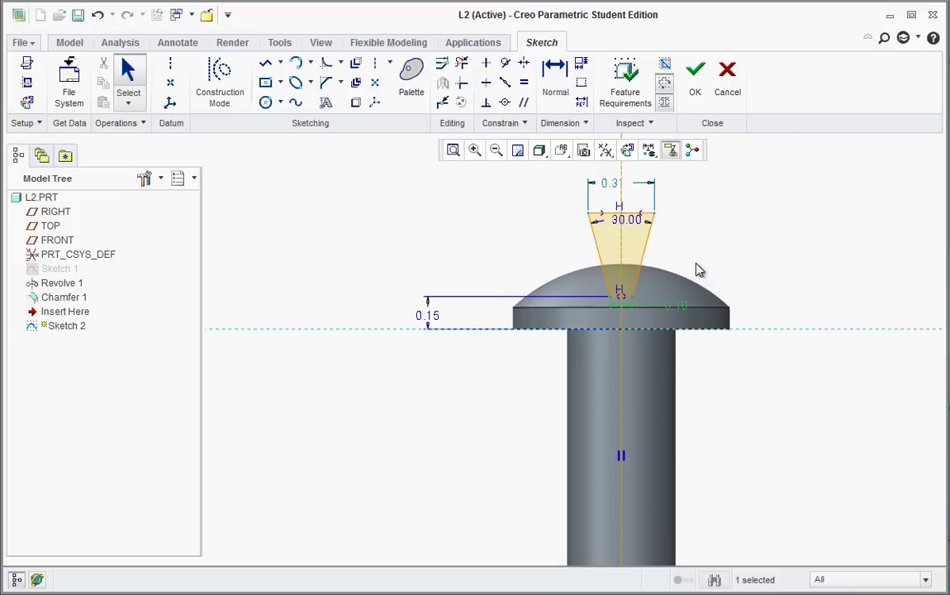
middle_click_drag(699, 270, 694, 248)
scroll(711, 248, "up", 2)
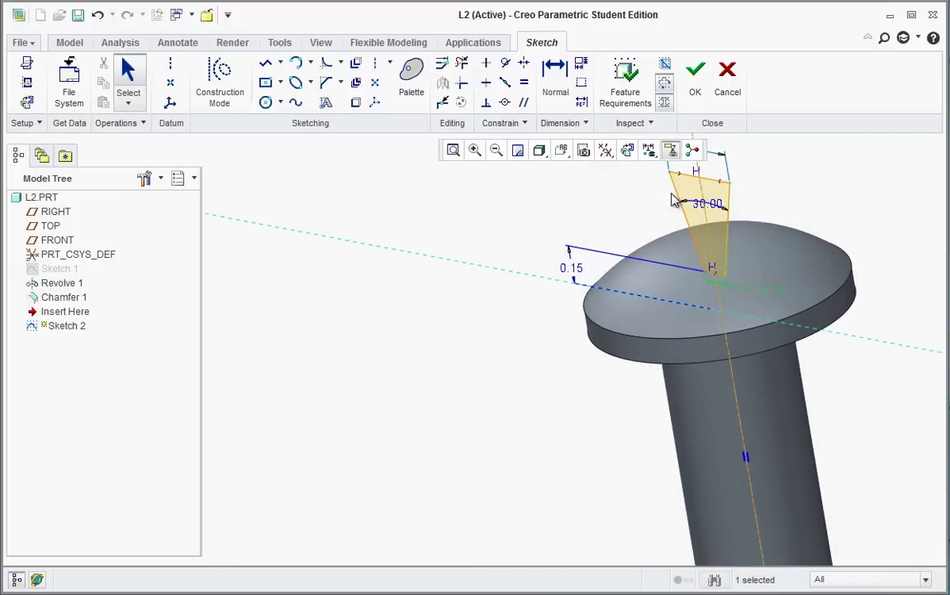
Extrude the accepted slot sketch as a symmetric 1.69-deep cut through the domed head.
left_click(695, 76)
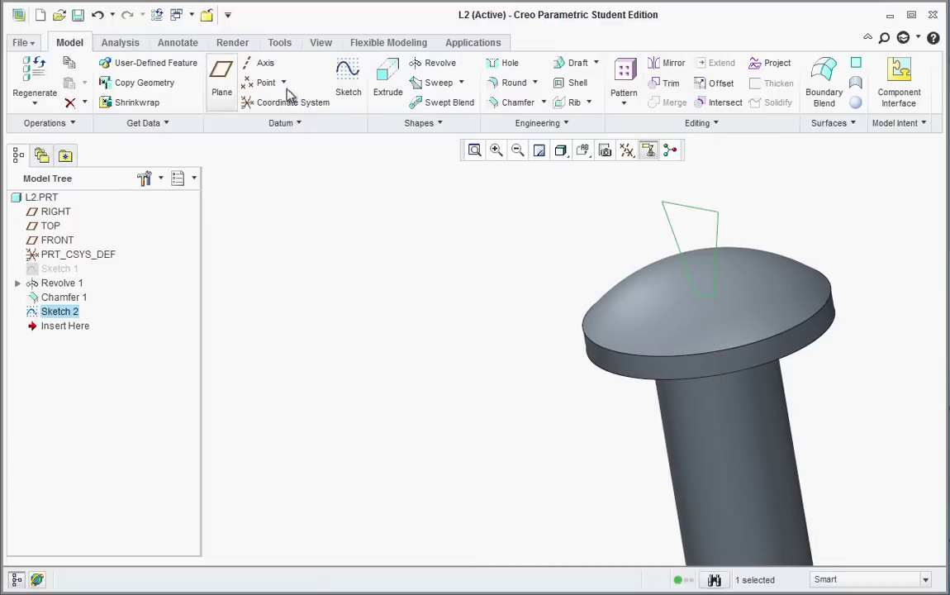
left_click(388, 83)
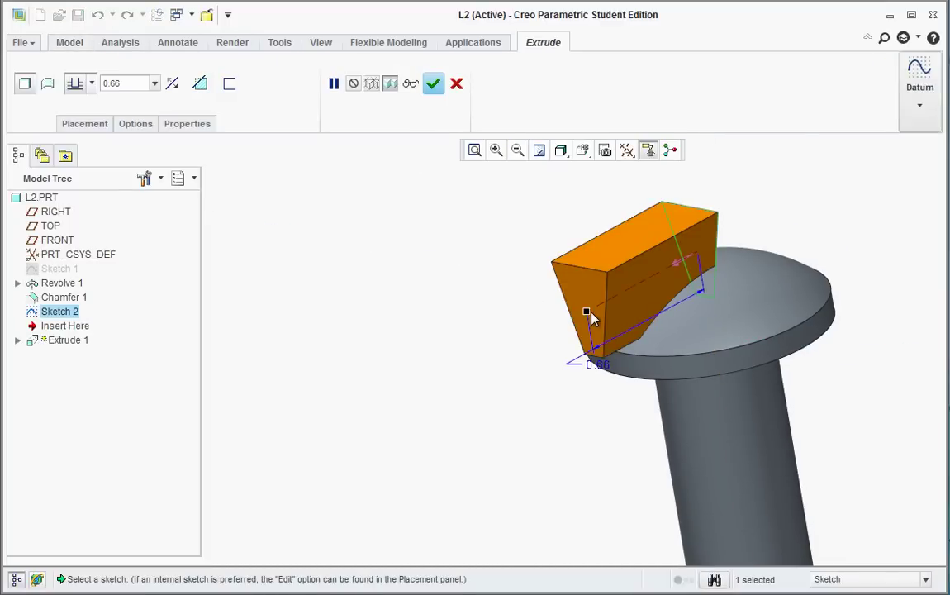
left_click_drag(587, 312, 461, 368)
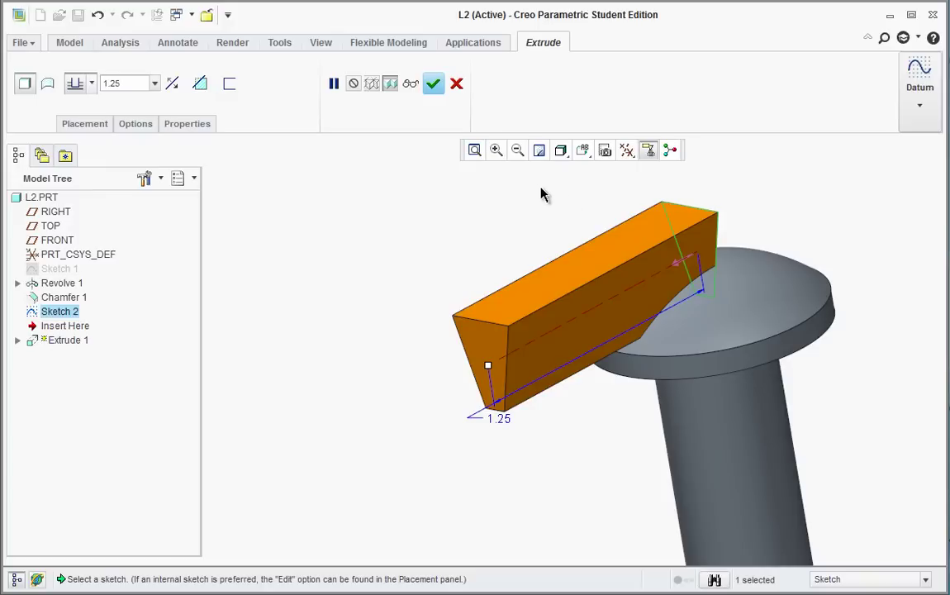
left_click(93, 86)
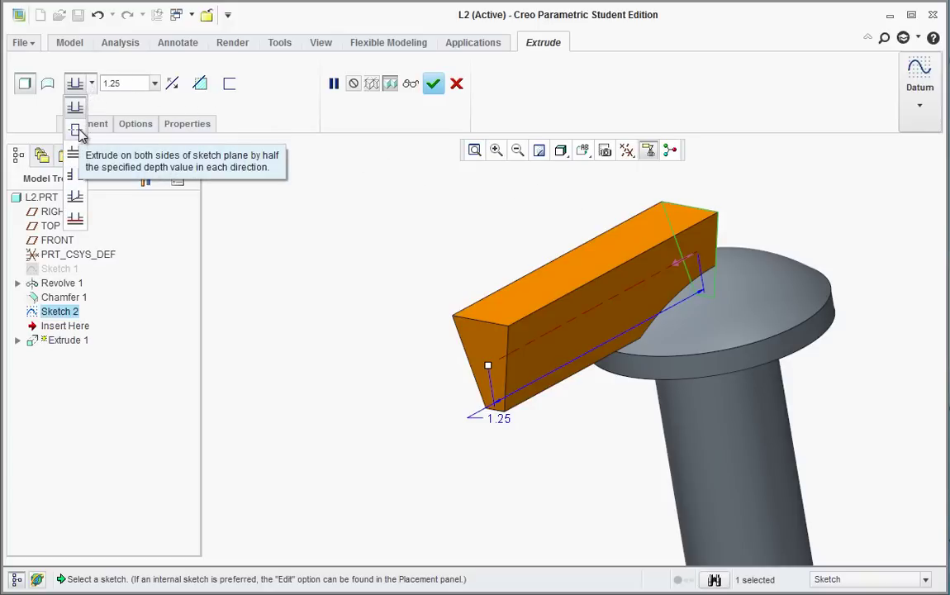
left_click(79, 132)
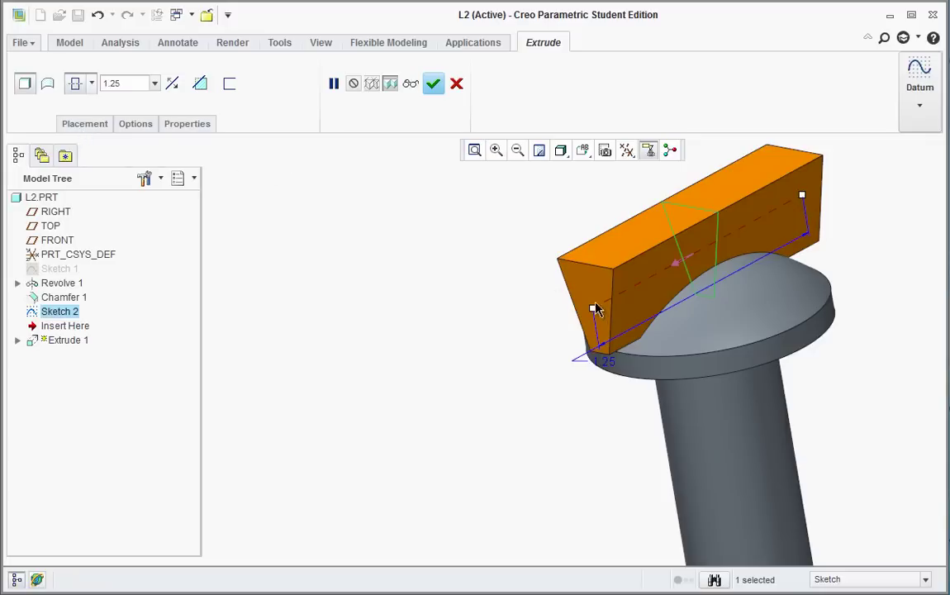
left_click_drag(583, 321, 546, 340)
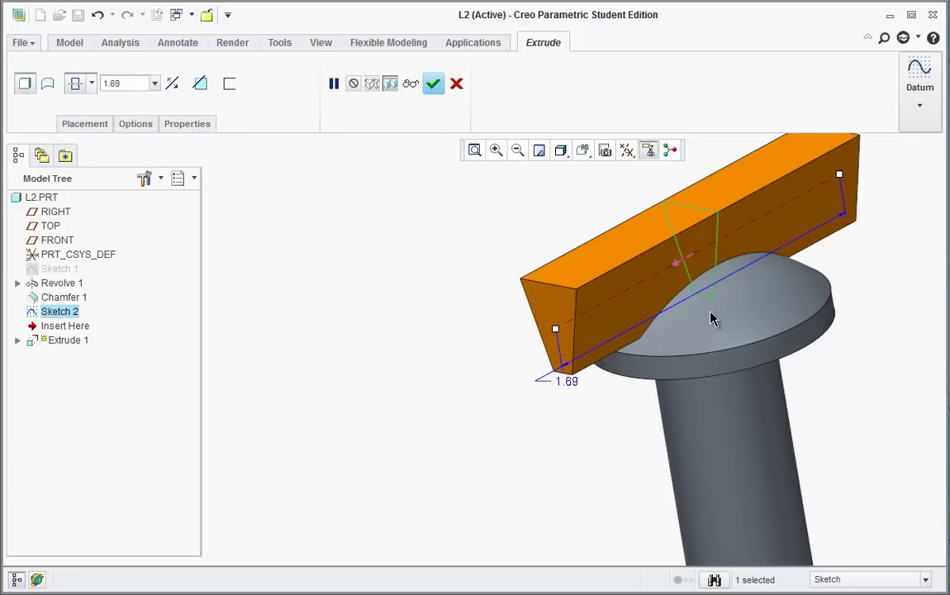
left_click(200, 83)
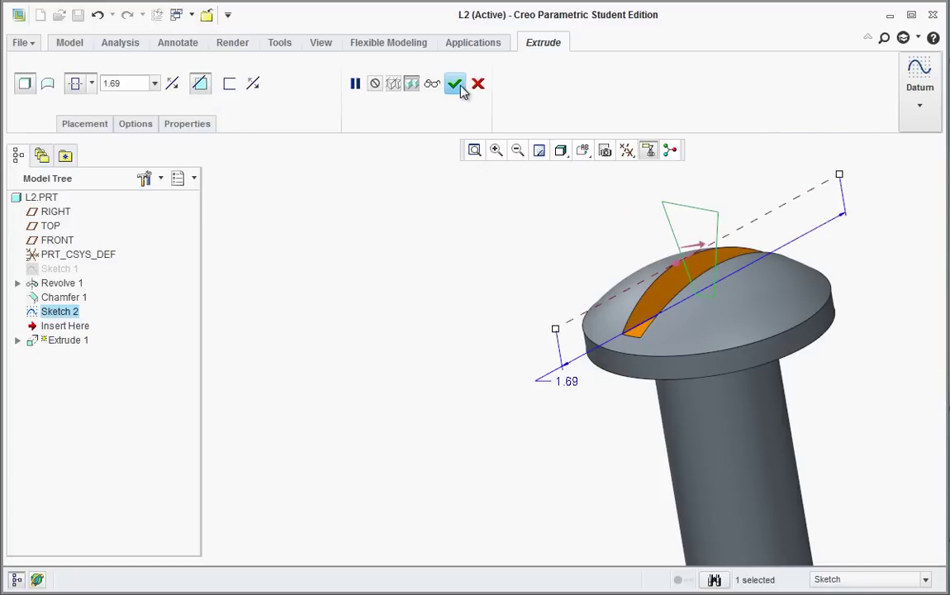
left_click(455, 84)
Return the pin to Standard Orientation to view the slotted head.
scroll(488, 284, "down", 2)
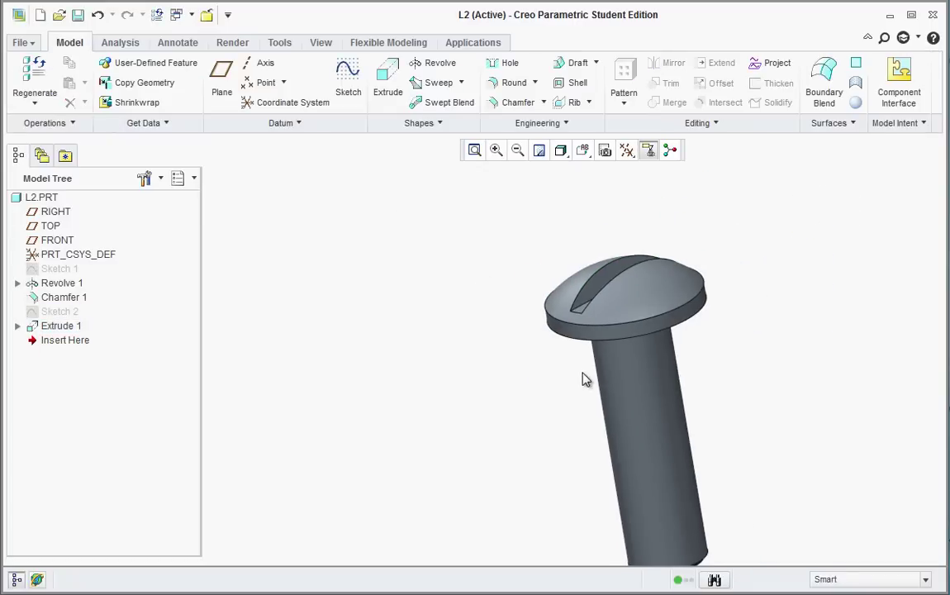
left_click(585, 152)
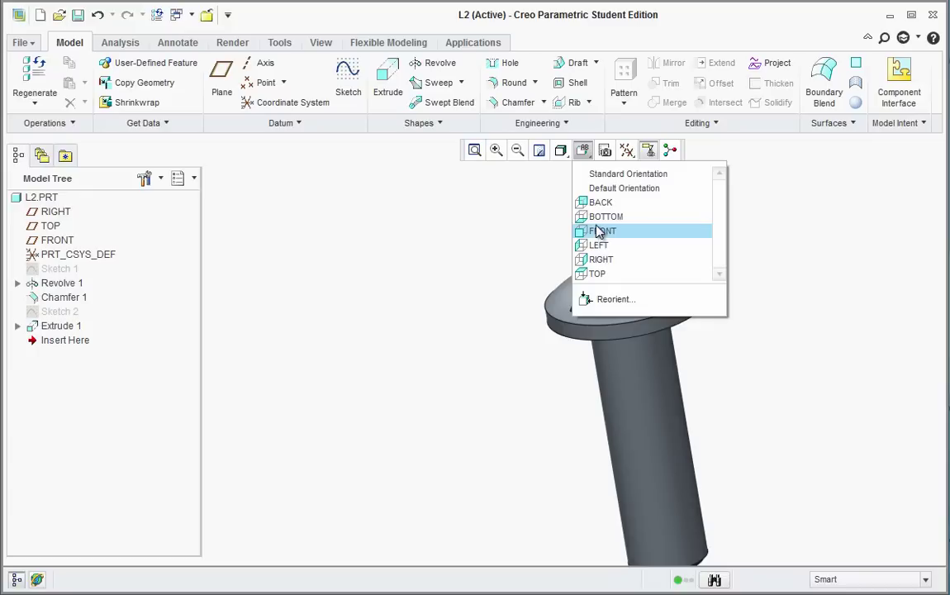
left_click(613, 174)
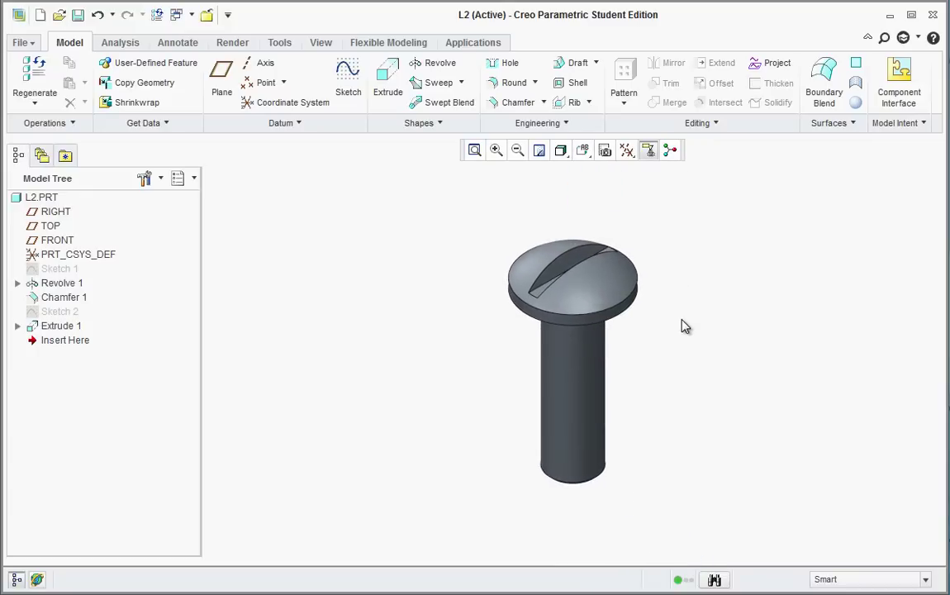
scroll(652, 364, "down", 2)
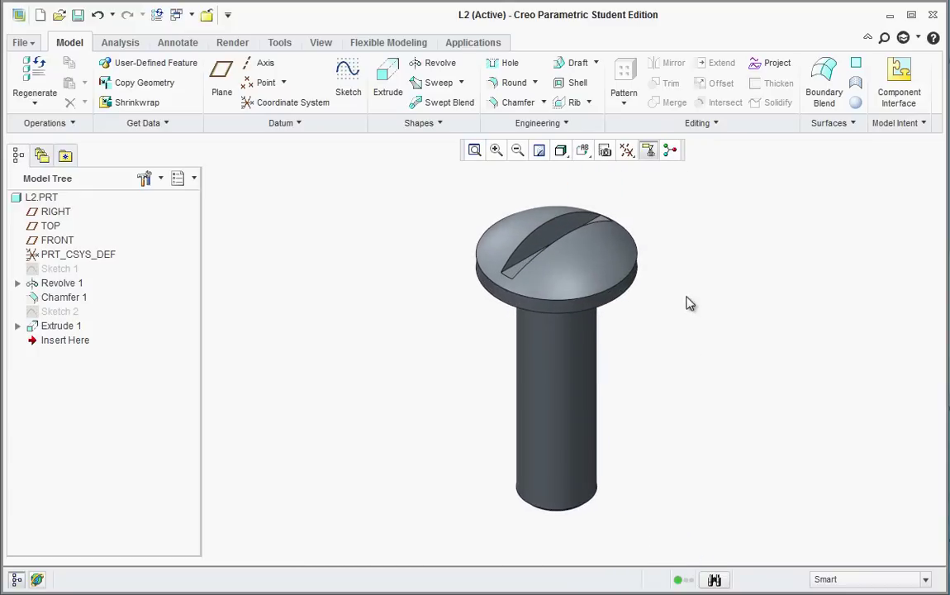